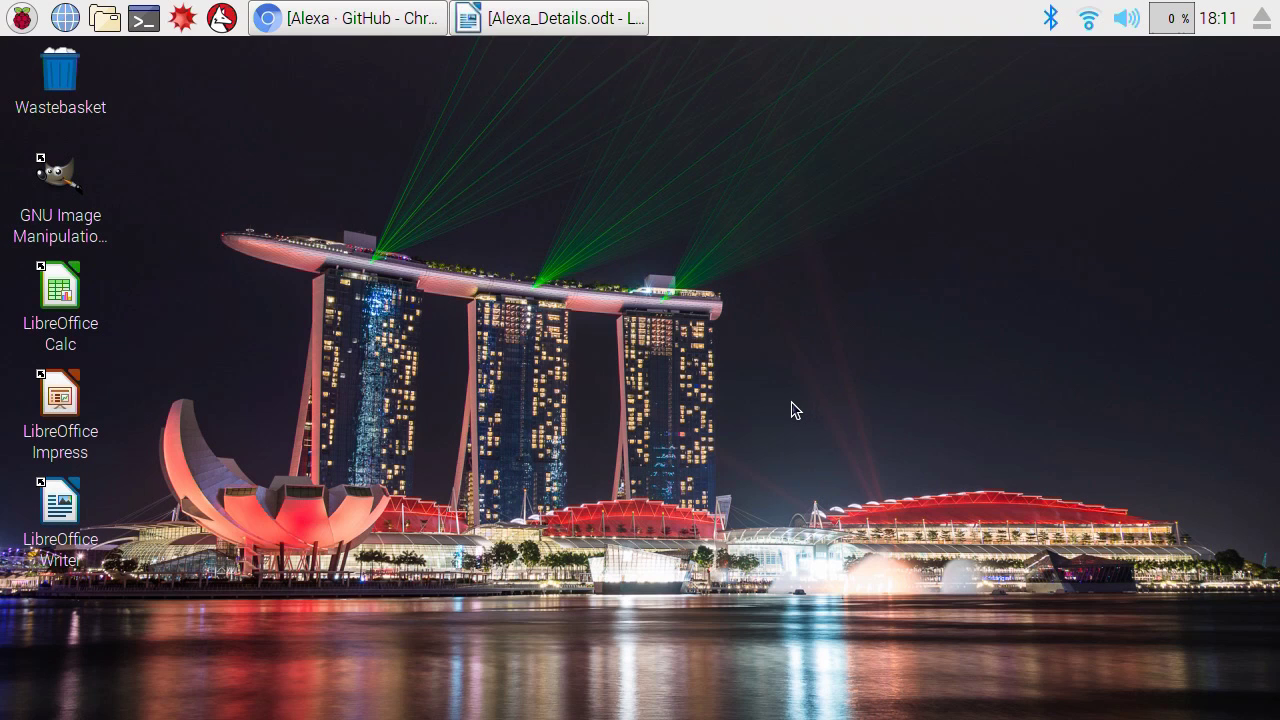
# Restore Chromium and open the alexa-avs-sample-app repository from the Alexa GitHub page.
pyautogui.click(338, 20)
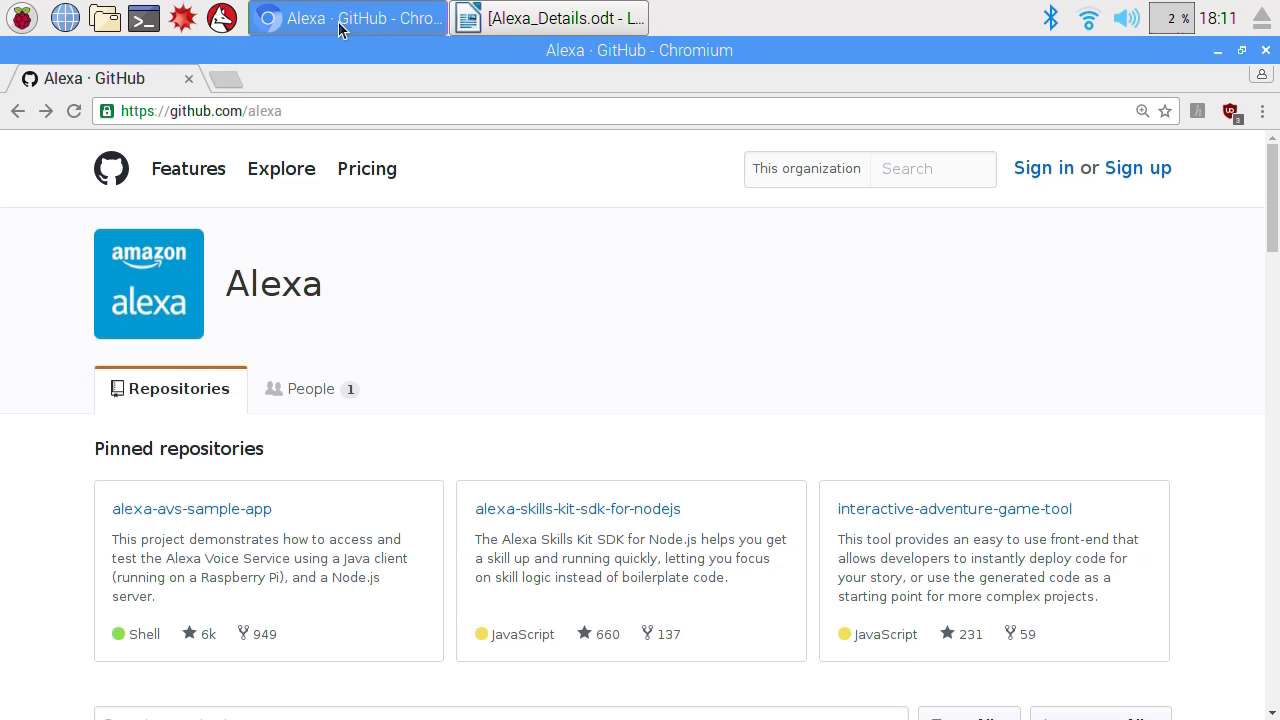
pyautogui.click(305, 111)
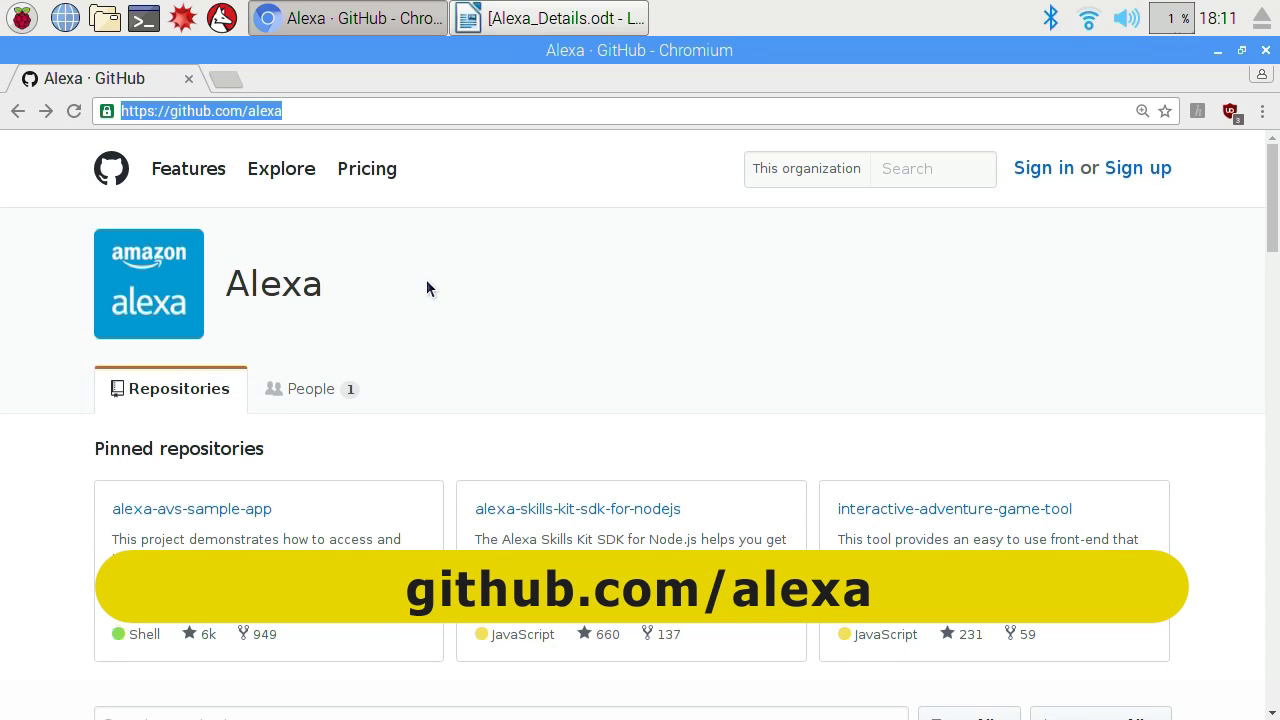
pyautogui.scroll(-2, 427, 288)
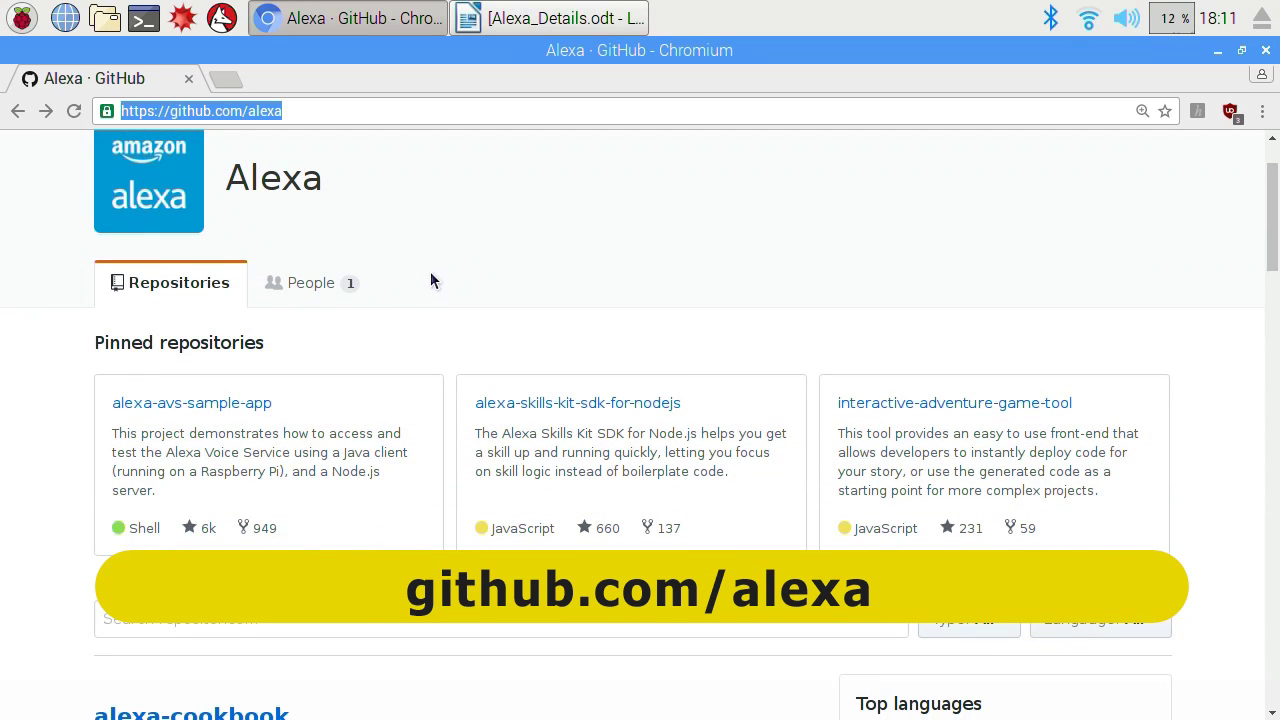
pyautogui.click(233, 403)
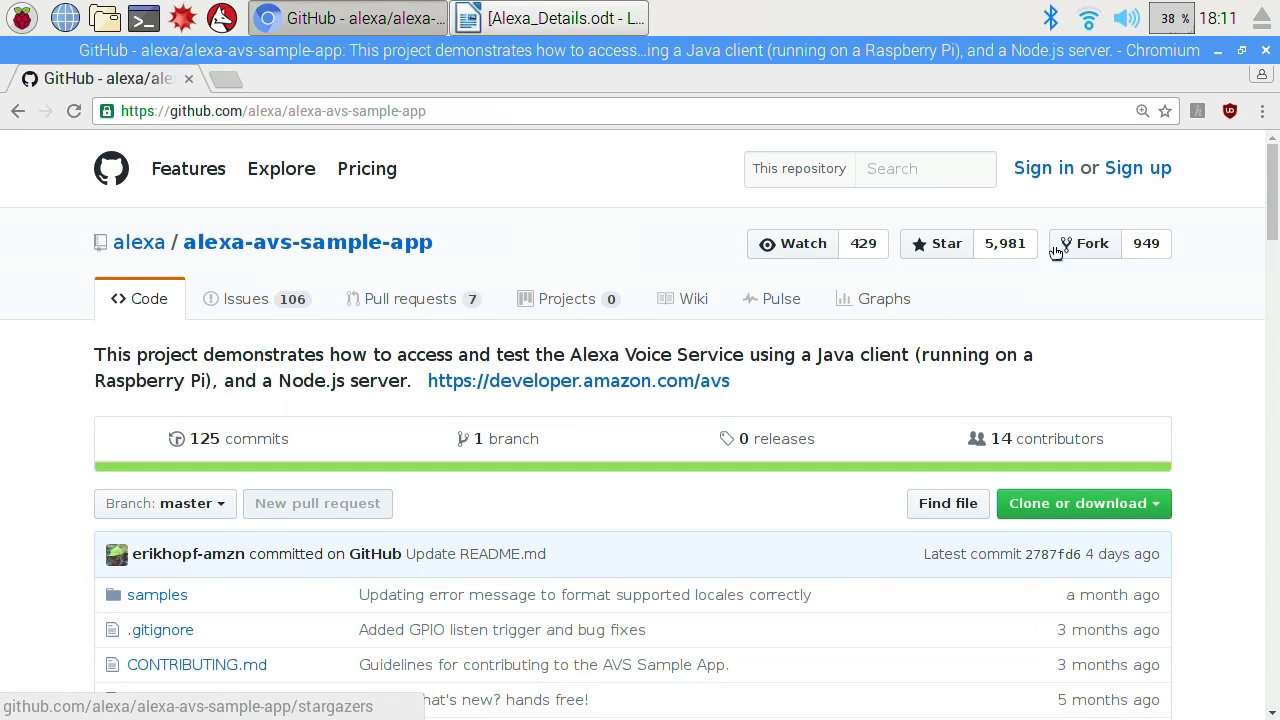
pyautogui.moveTo(1271, 175); pyautogui.dragTo(1271, 625)
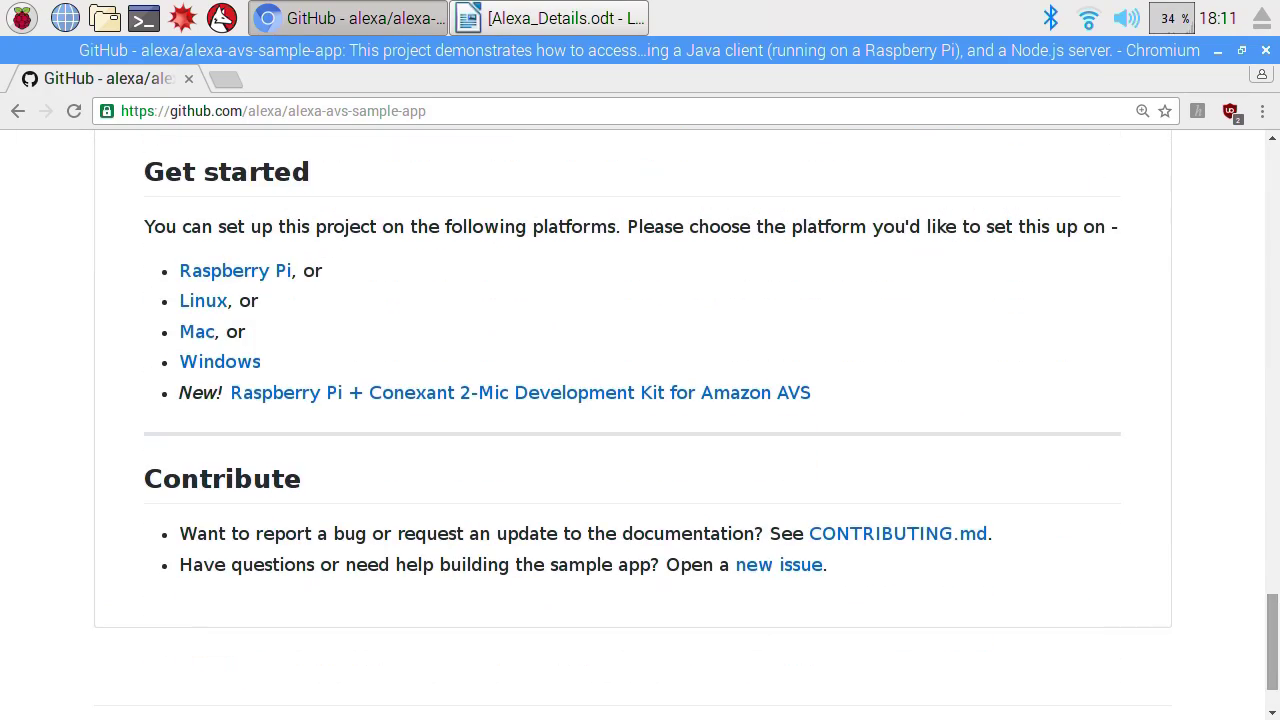
# Open the Raspberry Pi setup guide, scroll down to Step 2, and minimise the browser.
pyautogui.click(234, 270)
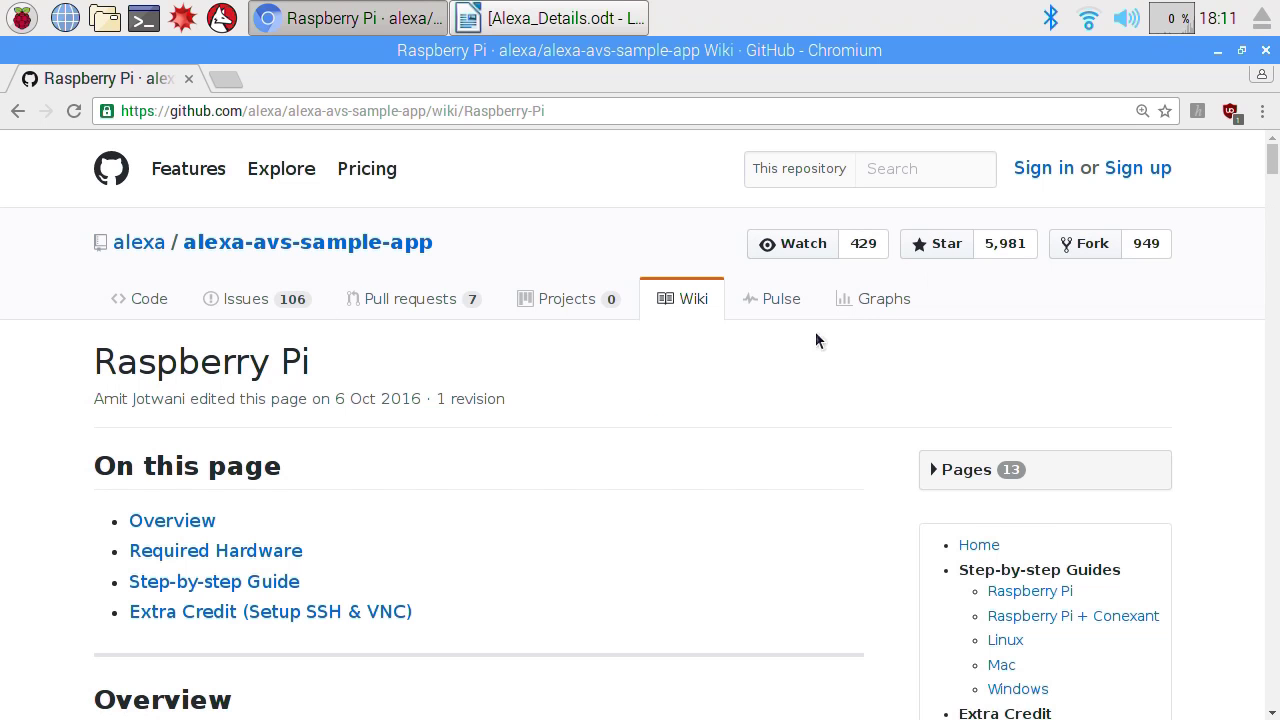
pyautogui.scroll(-2, 1010, 255)
pyautogui.scroll(-2, 1273, 178)
pyautogui.moveTo(1273, 178); pyautogui.dragTo(1270, 224)
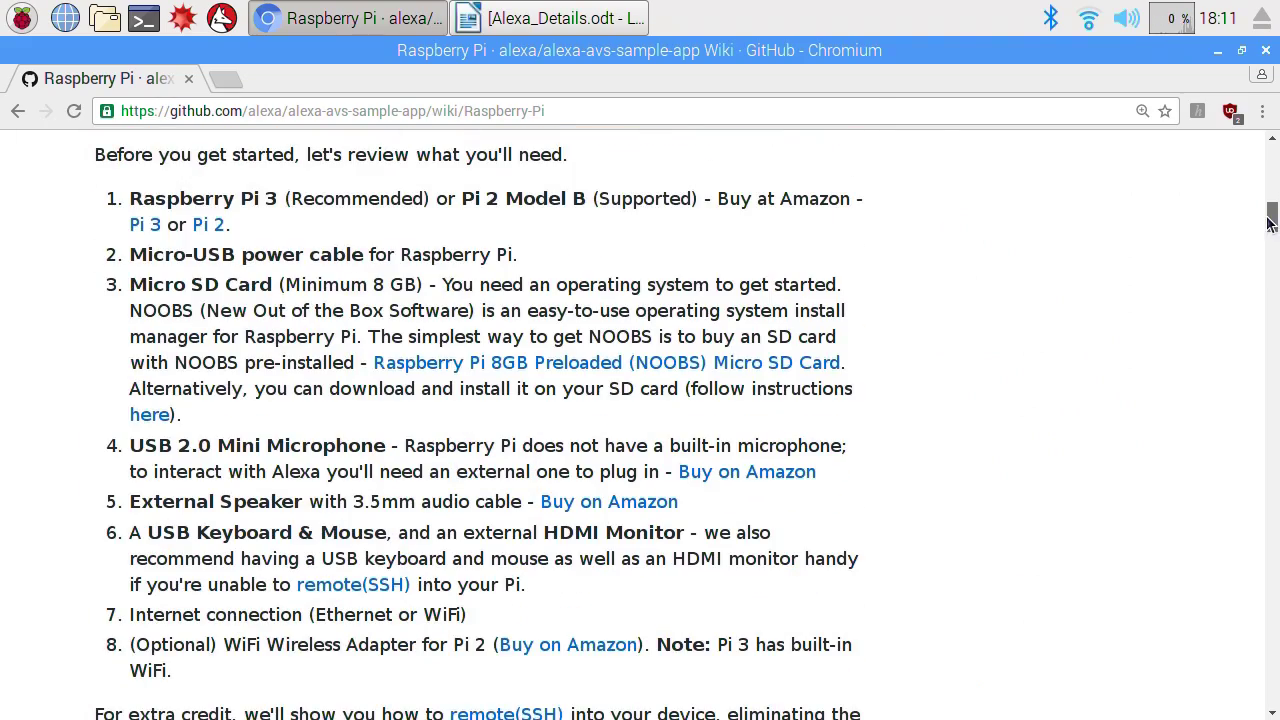
pyautogui.moveTo(1270, 224); pyautogui.dragTo(1270, 262)
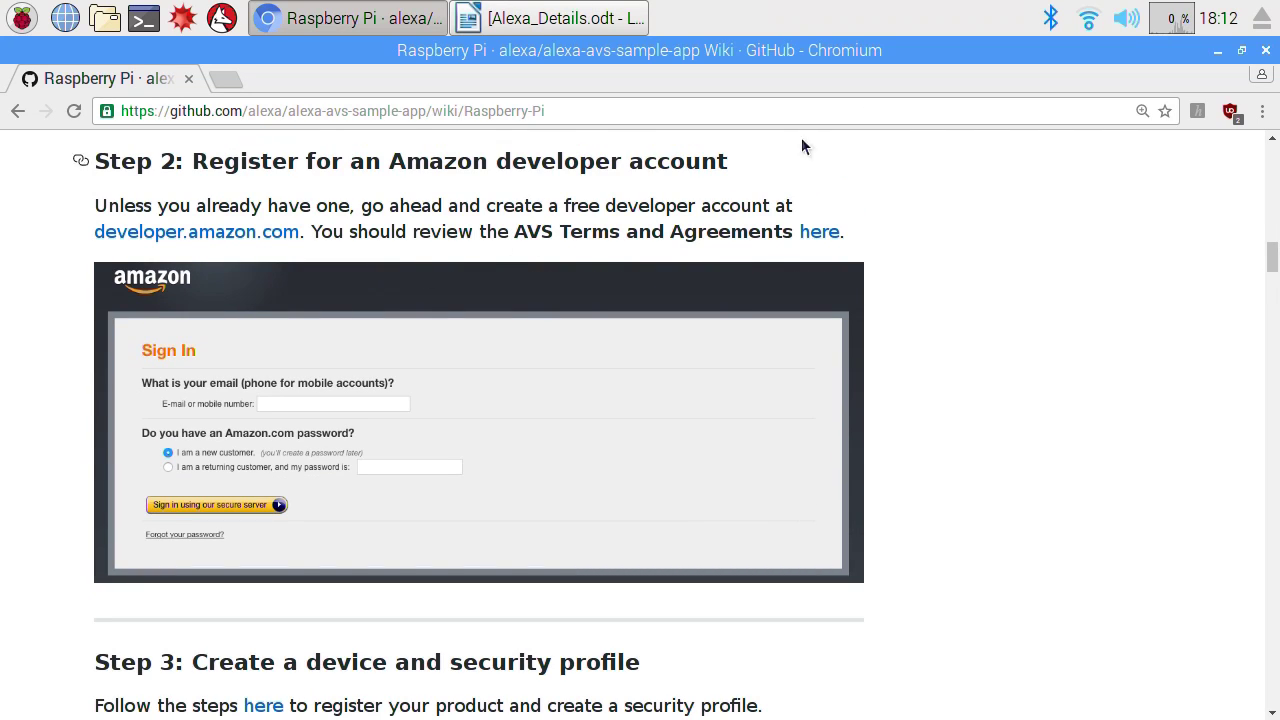
pyautogui.click(1218, 50)
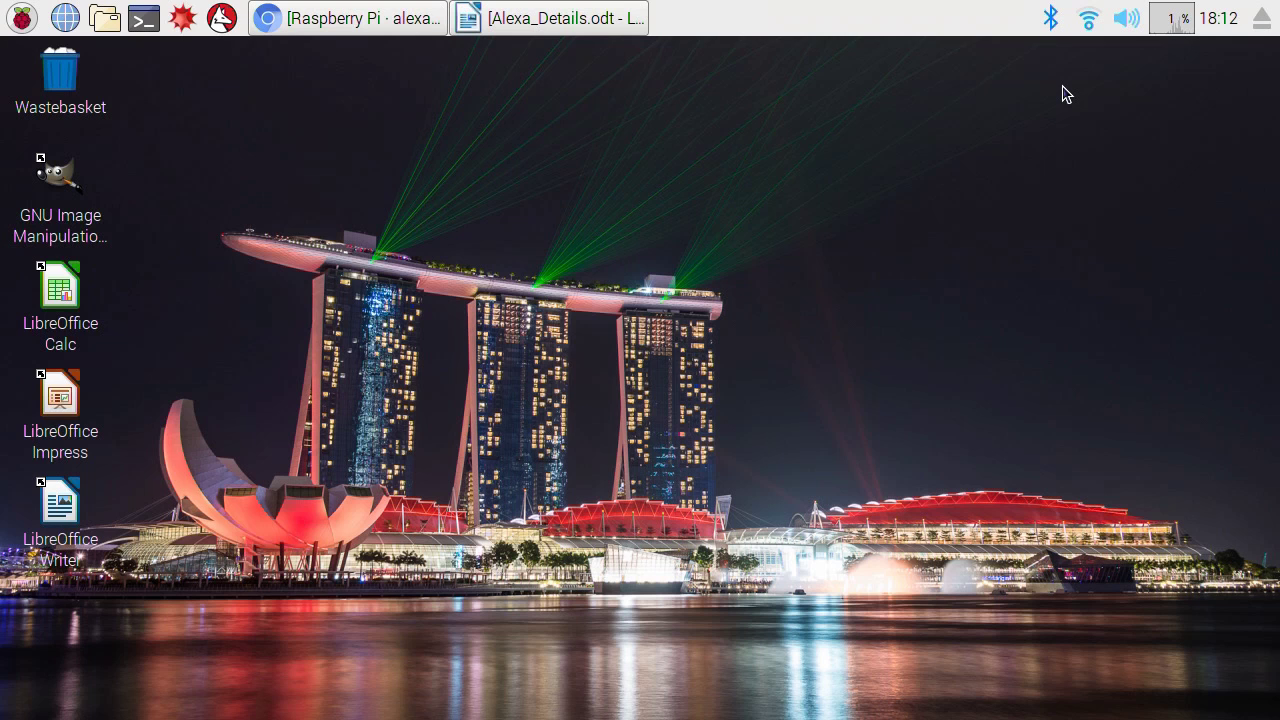
pyautogui.click(567, 20)
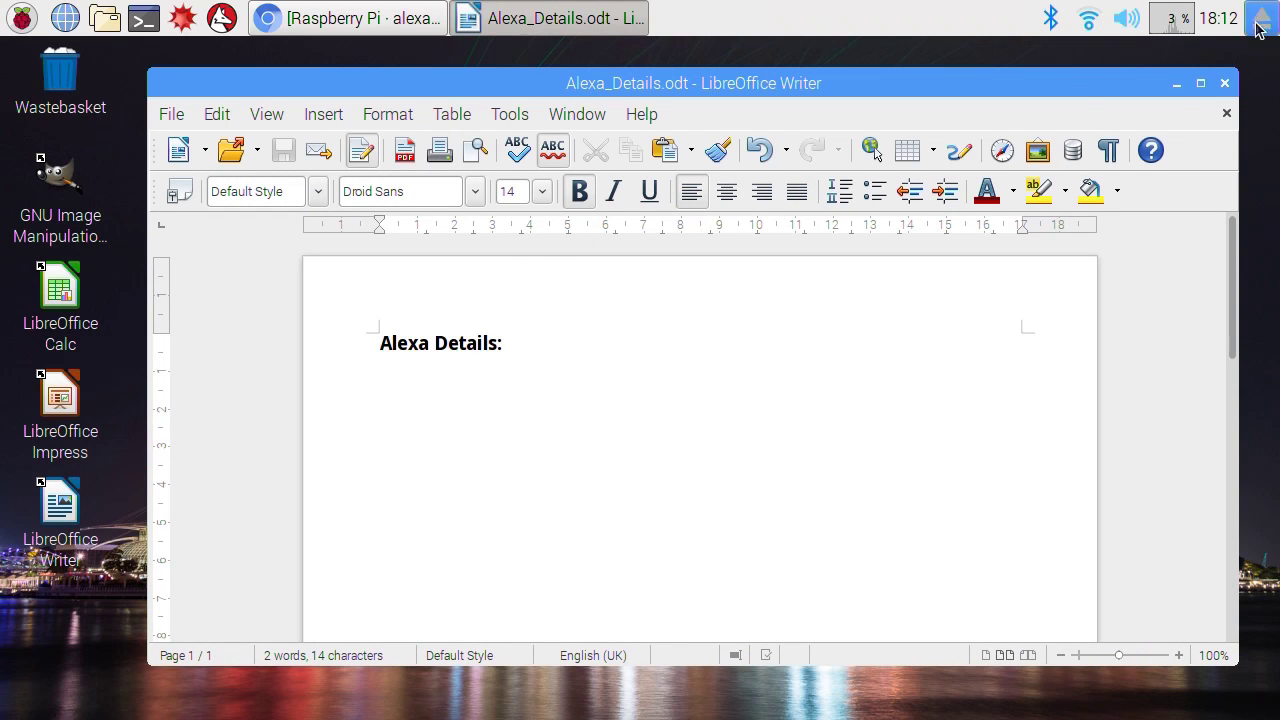
pyautogui.click(1175, 85)
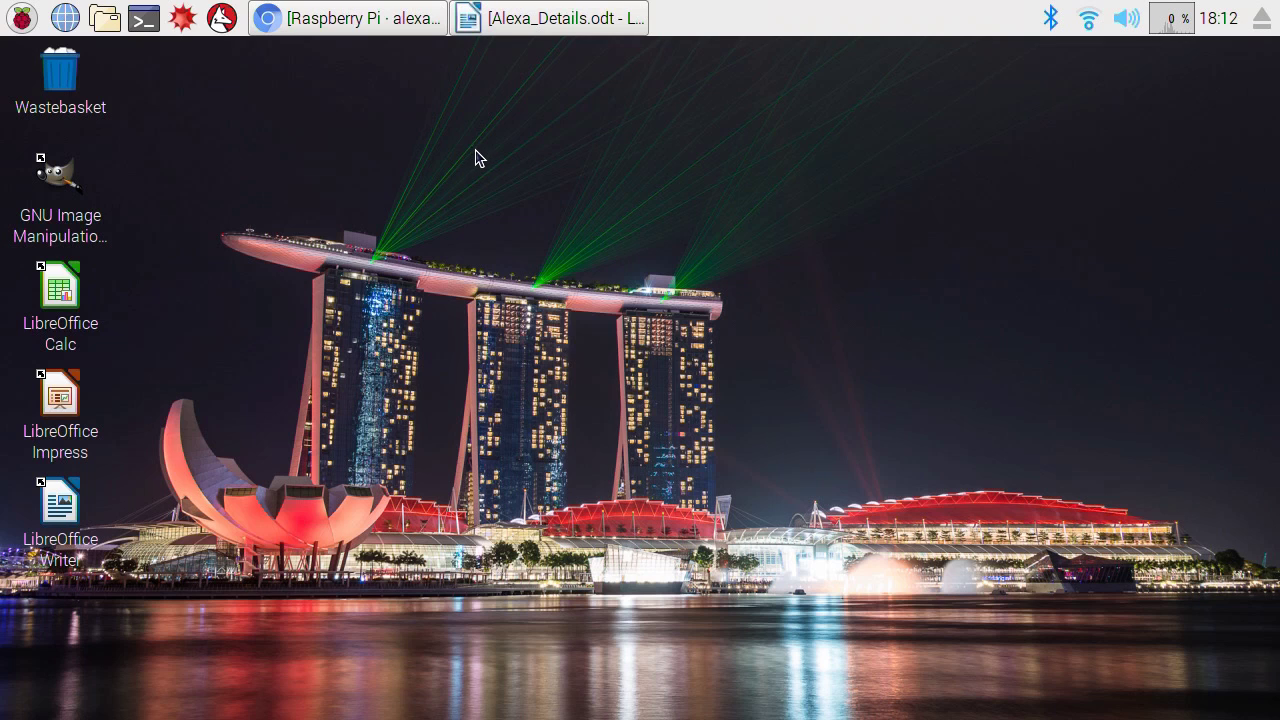
# Launch Audio Device Settings and make the PCM playback control visible.
pyautogui.click(12, 25)
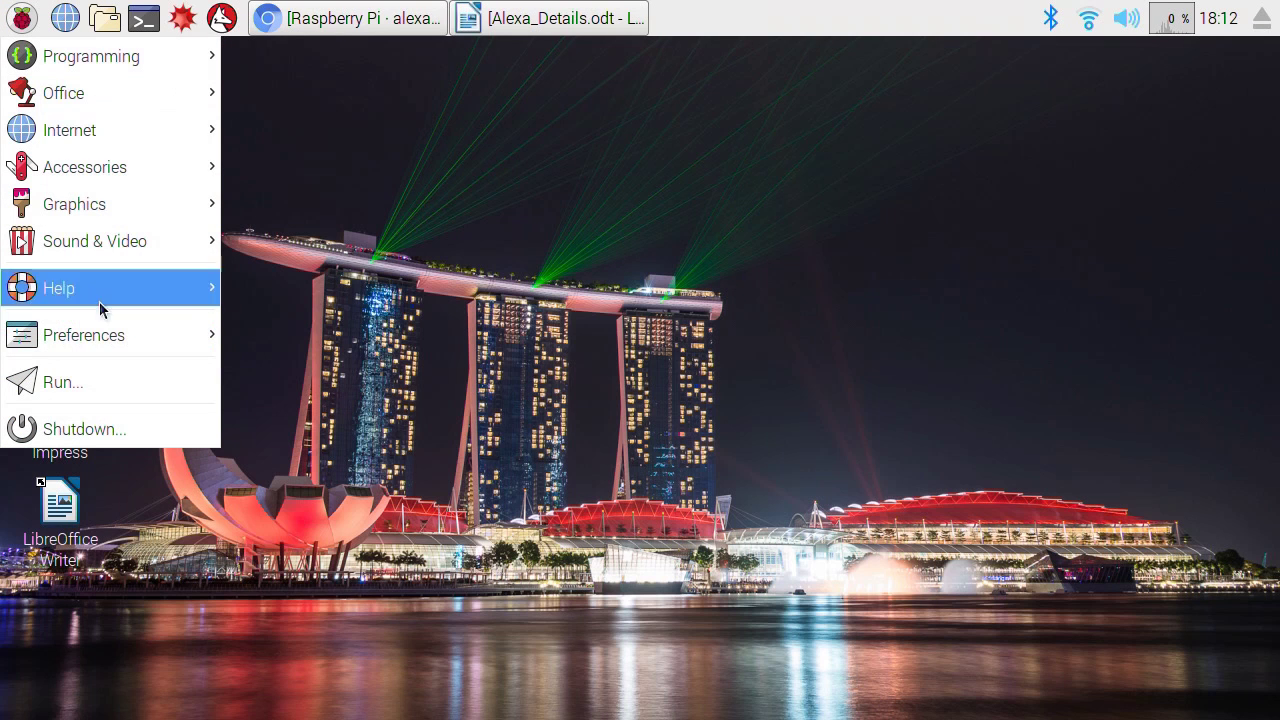
pyautogui.moveTo(111, 324)
pyautogui.click(345, 380)
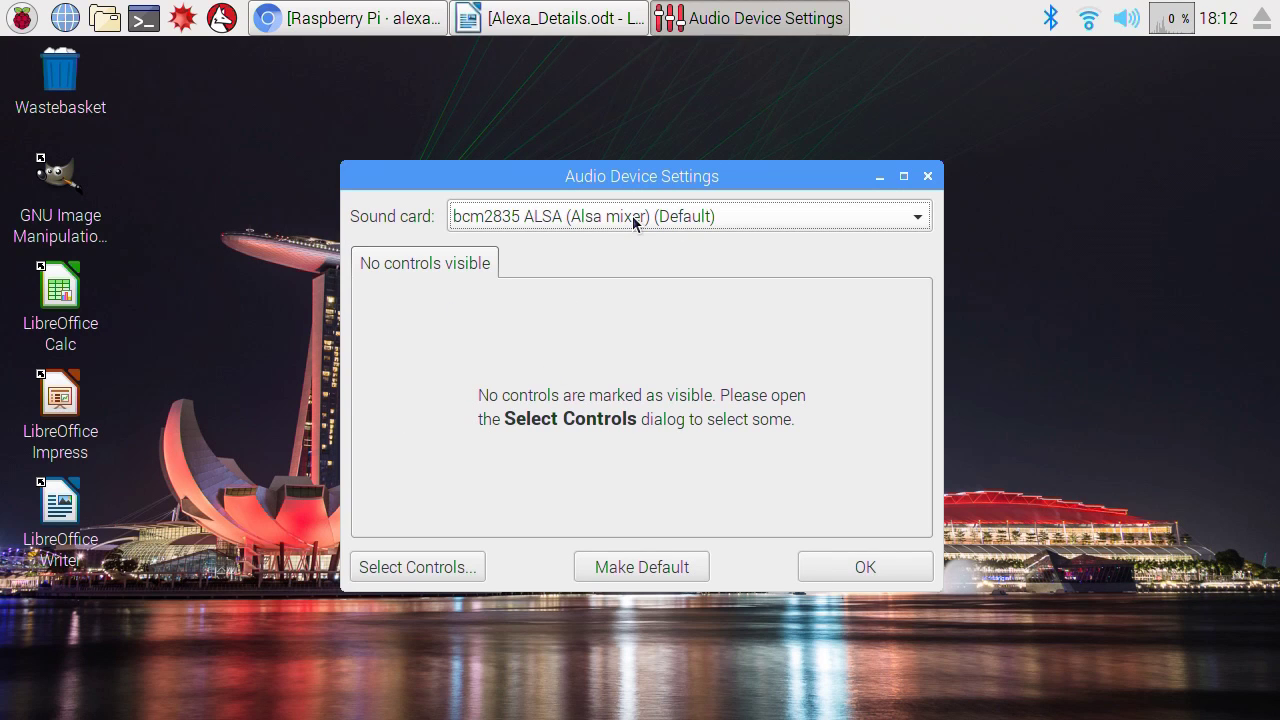
pyautogui.click(448, 569)
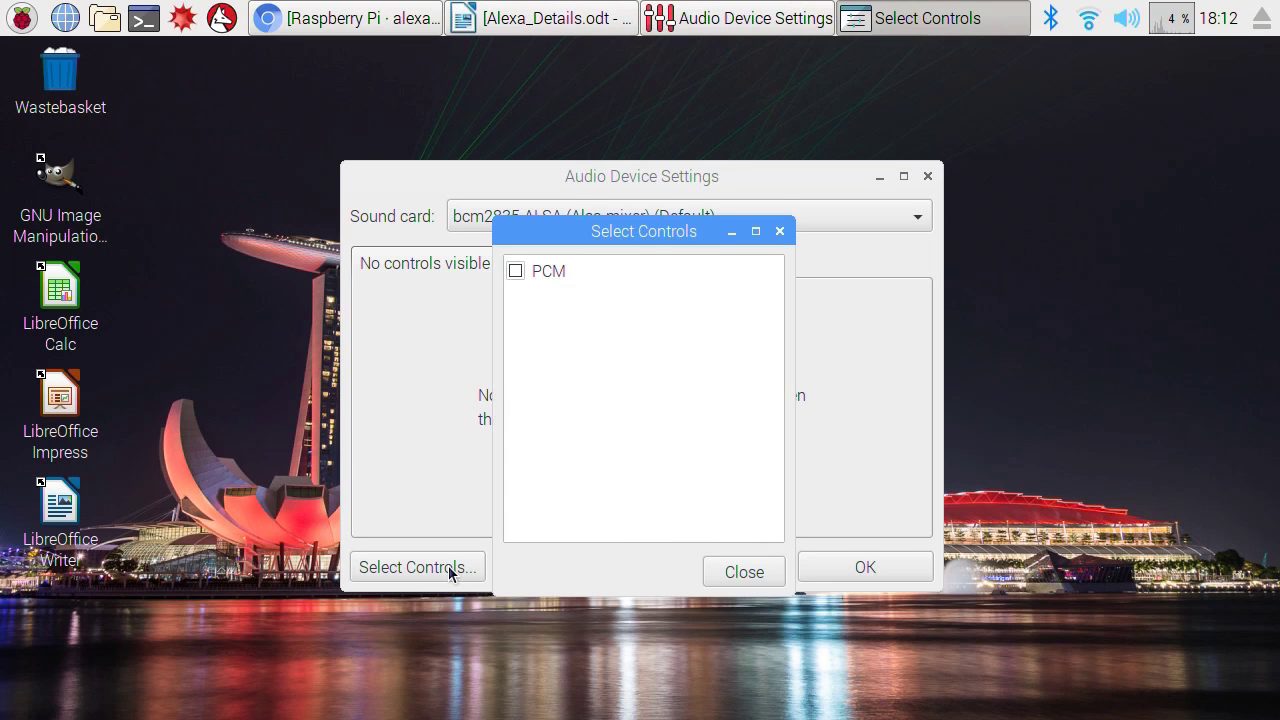
pyautogui.click(515, 272)
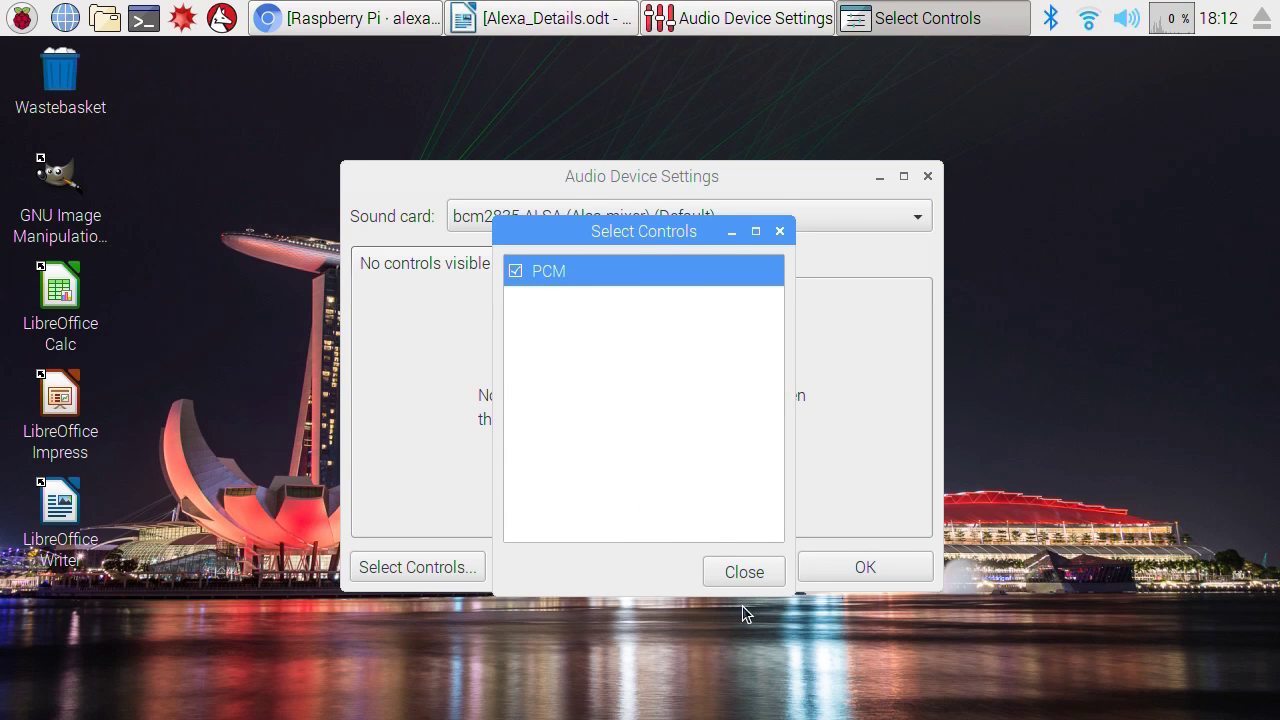
pyautogui.click(739, 571)
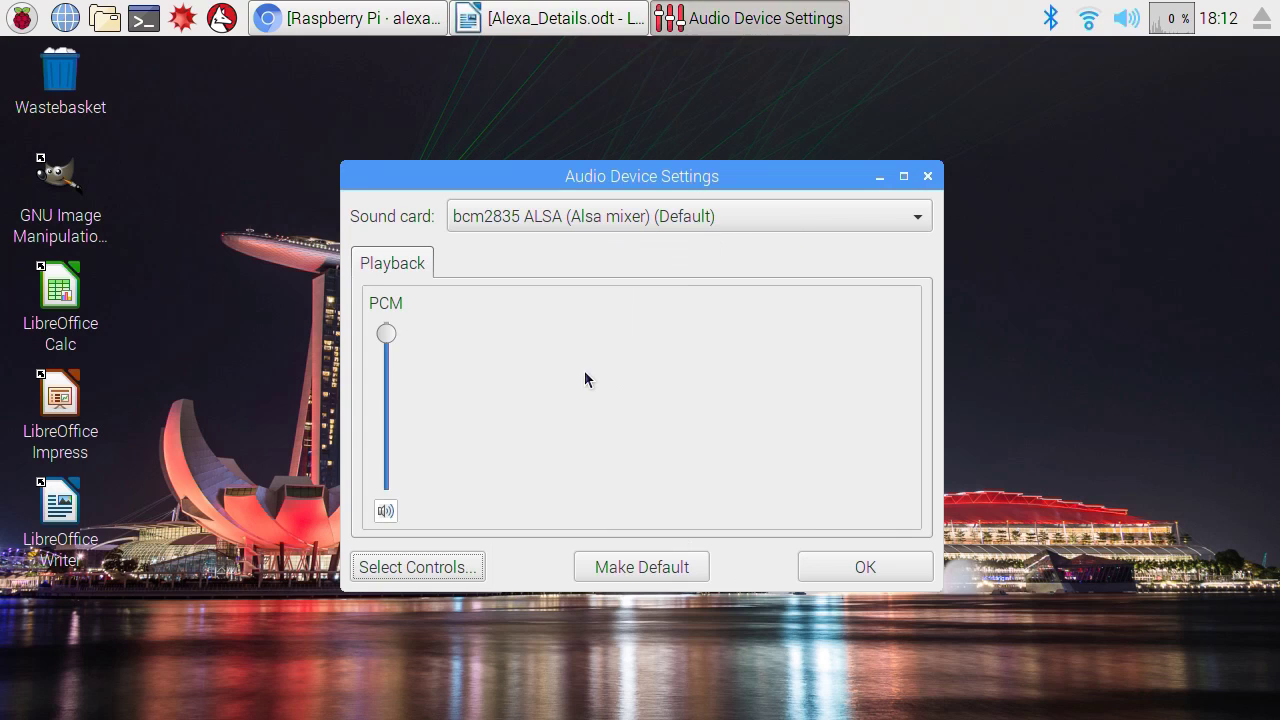
# Switch to the USB PnP Sound Device, show Microphone and Auto Gain Control, and confirm.
pyautogui.click(561, 214)
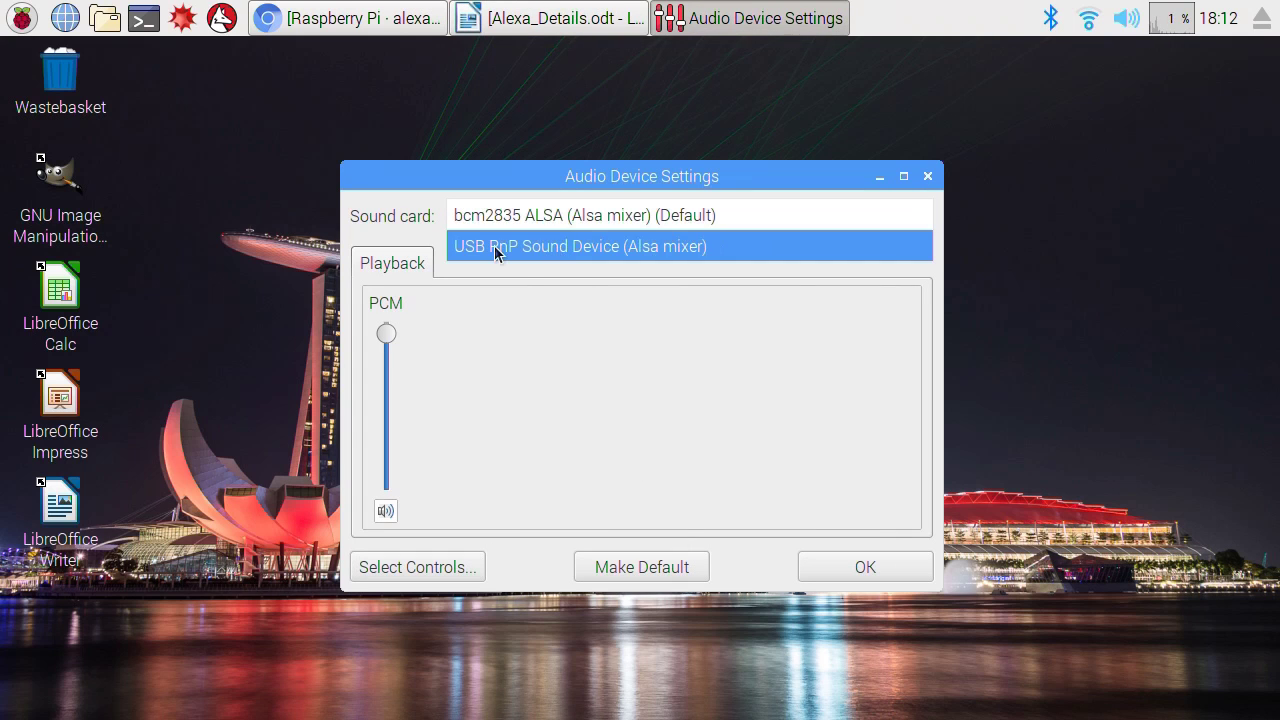
pyautogui.click(570, 246)
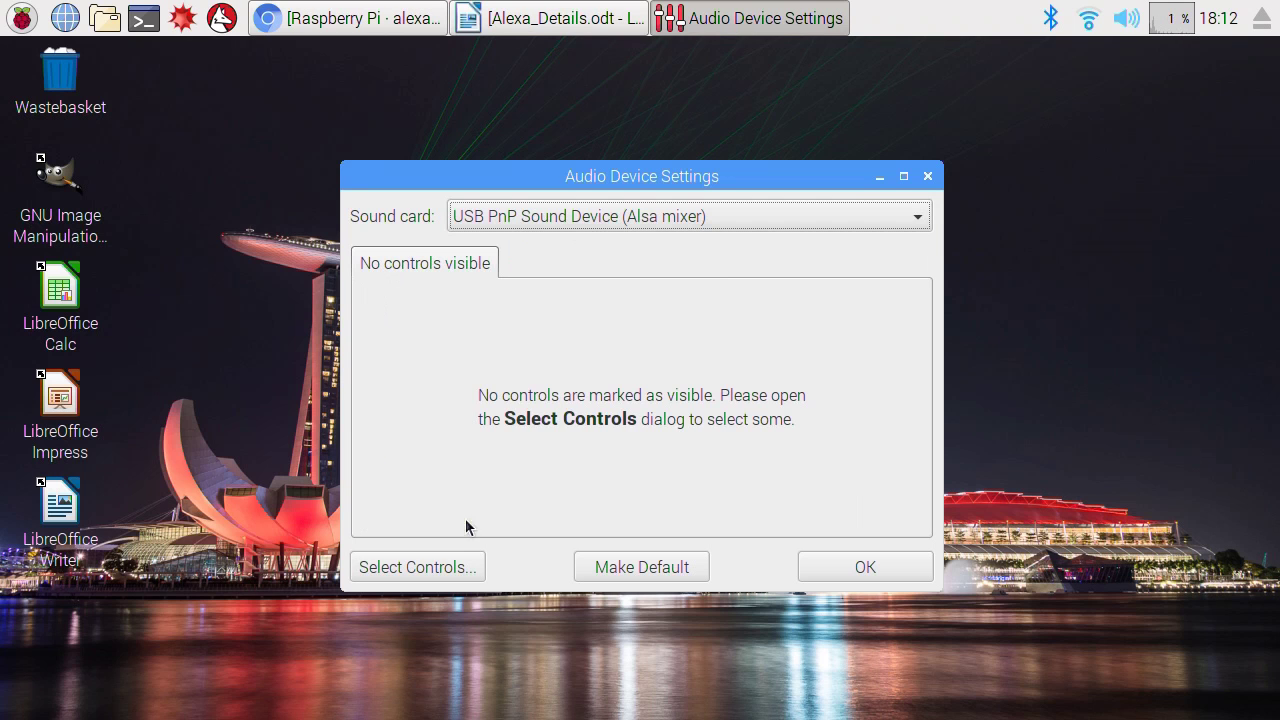
pyautogui.click(449, 575)
pyautogui.click(516, 273)
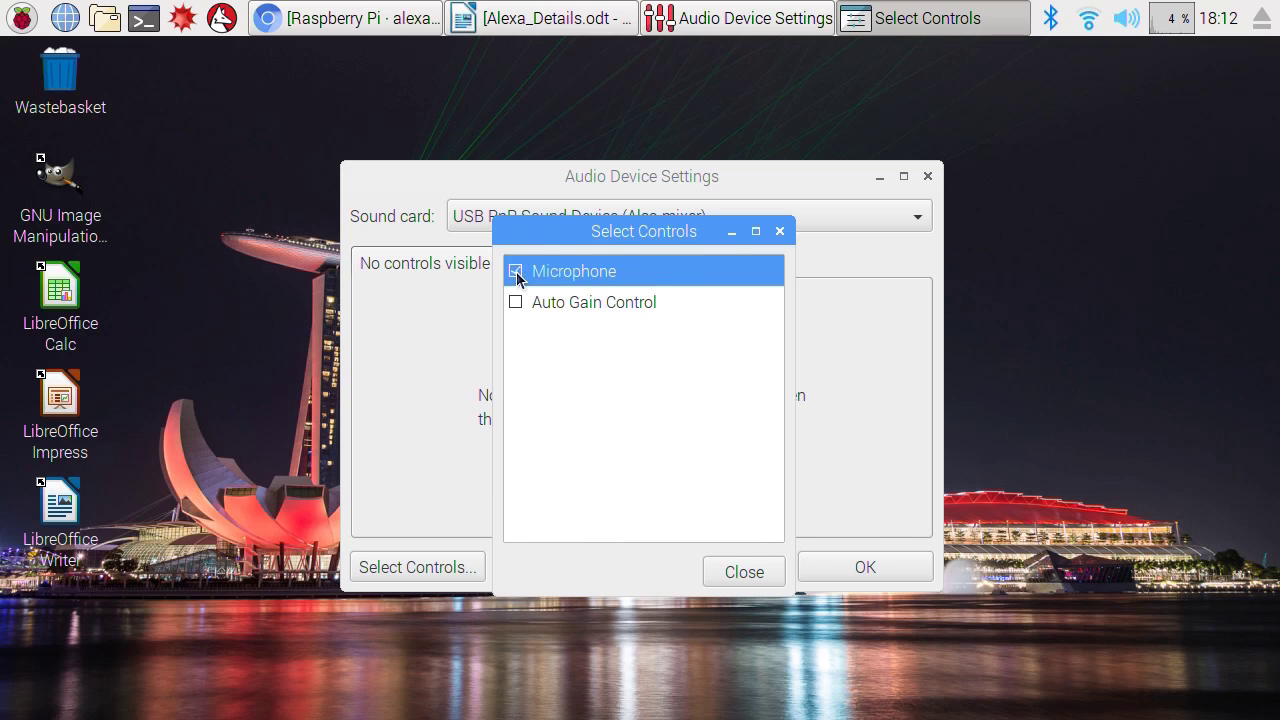
pyautogui.click(516, 302)
pyautogui.click(744, 570)
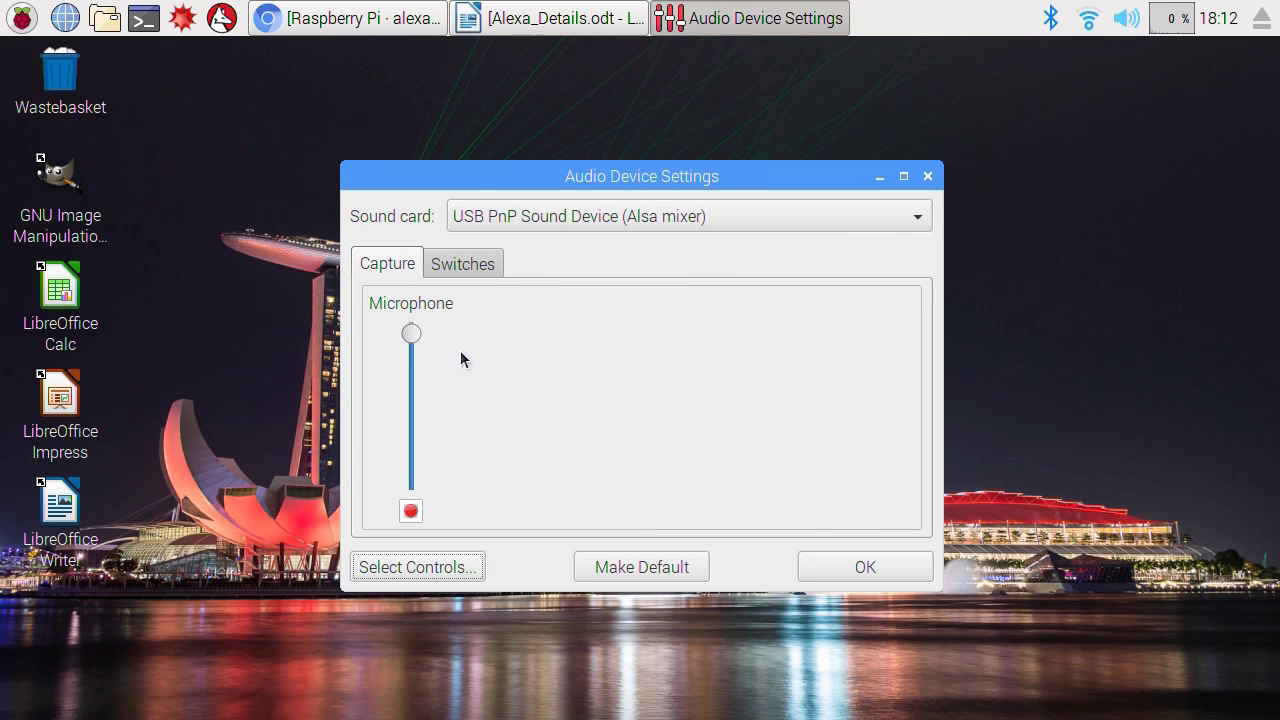
pyautogui.click(458, 265)
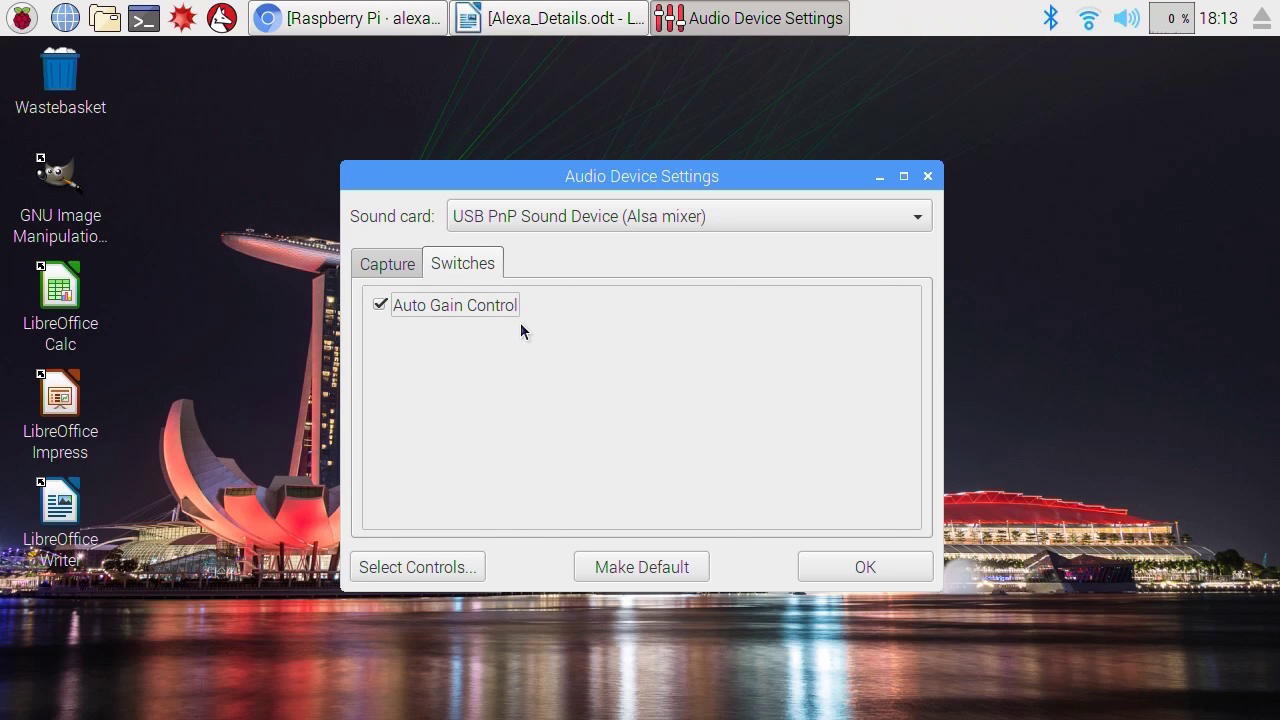
pyautogui.click(865, 567)
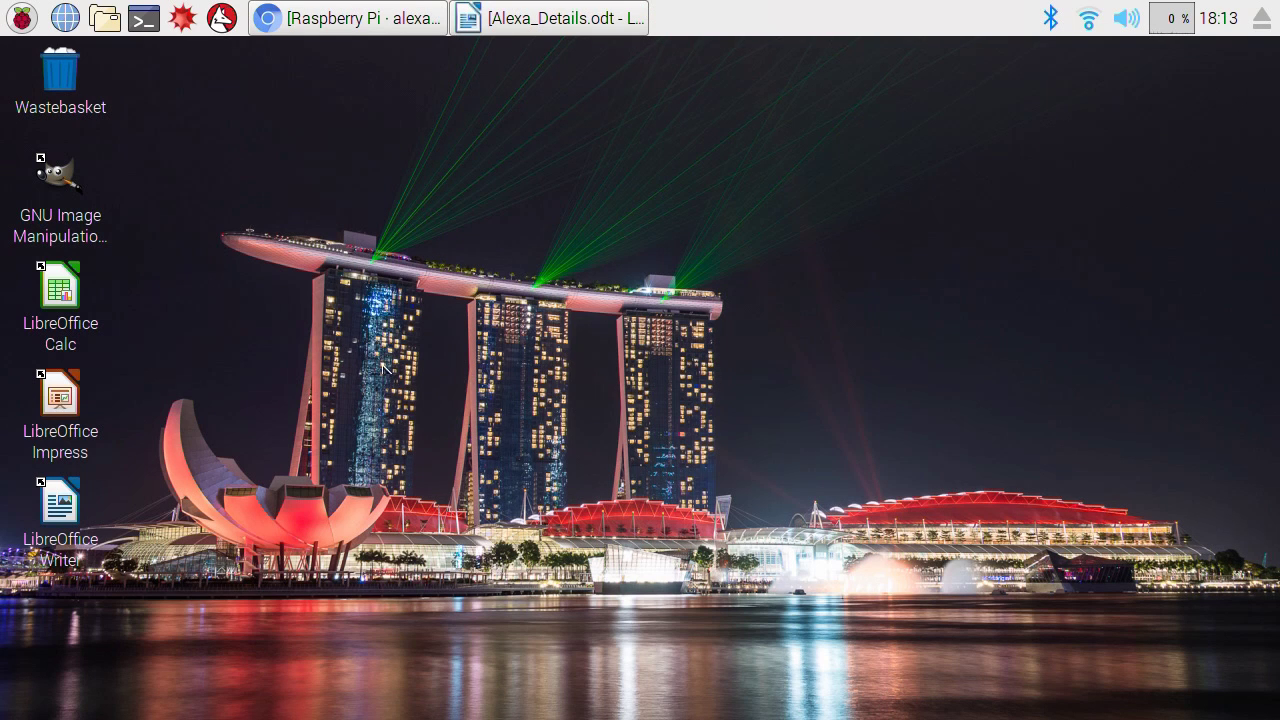
# Run sudo raspi-config in a new terminal and enter Advanced Options.
pyautogui.click(143, 20)
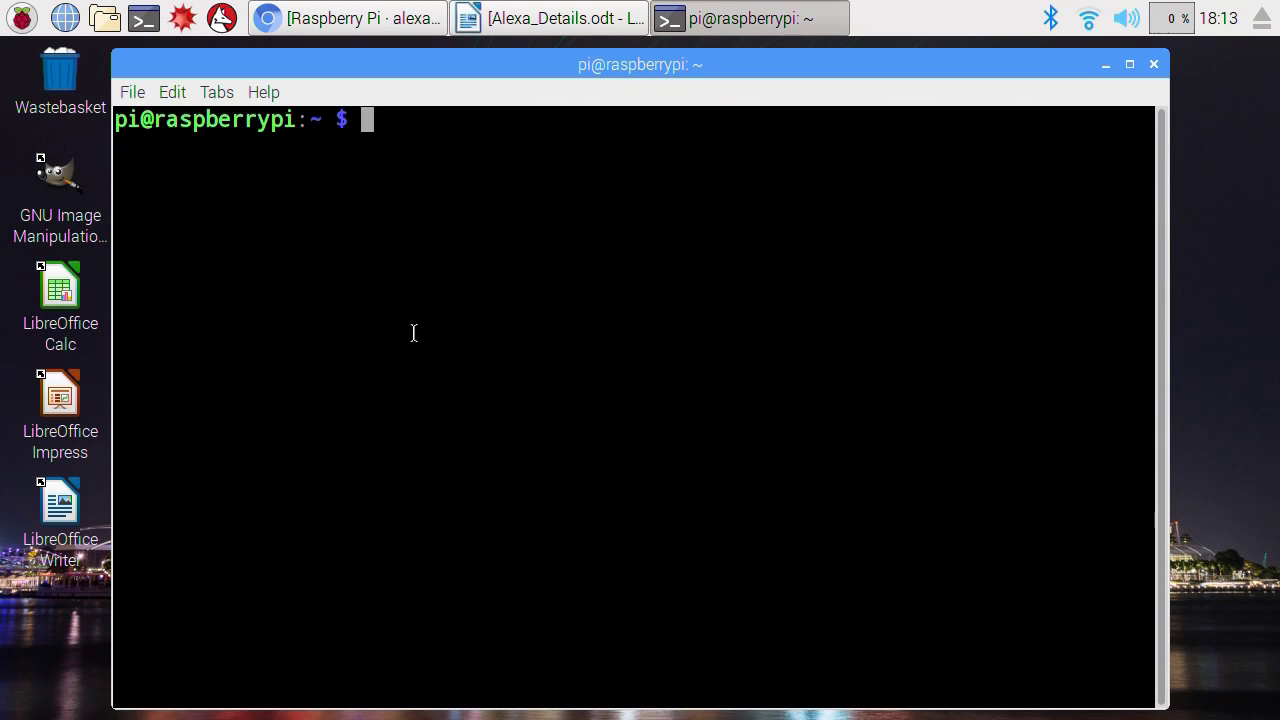
pyautogui.write('sudo')
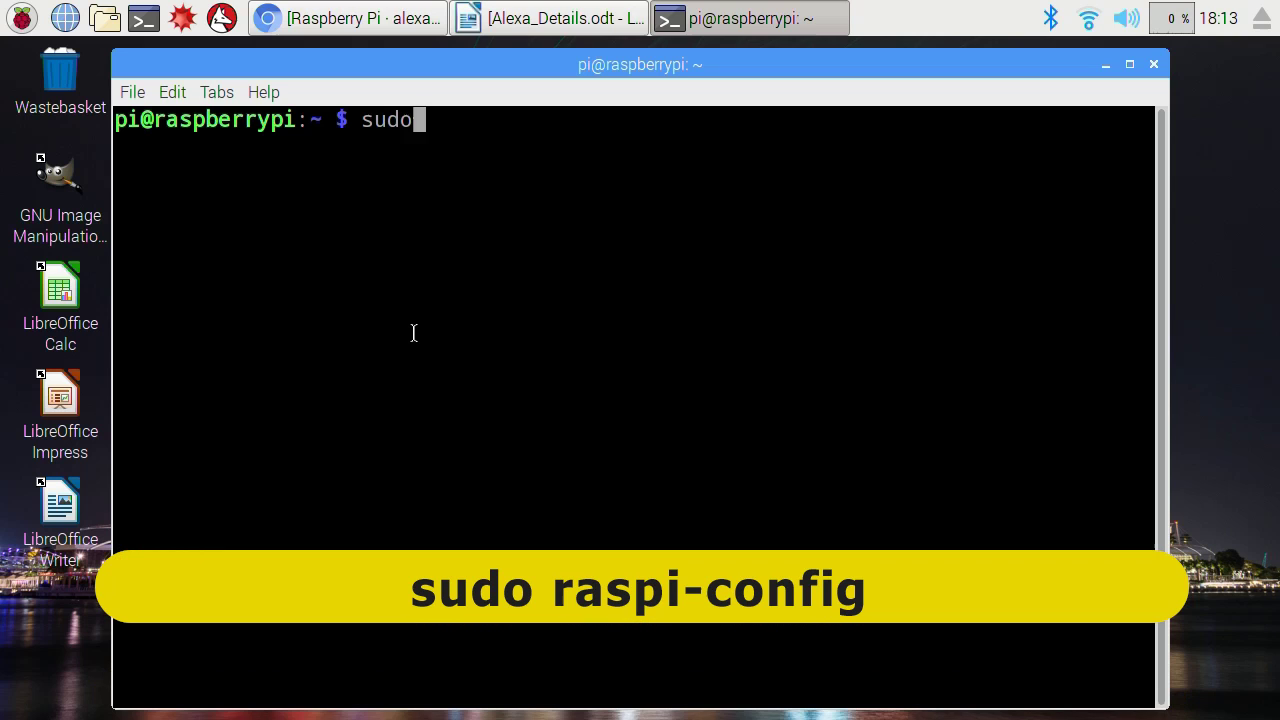
pyautogui.write(' raspi-config')
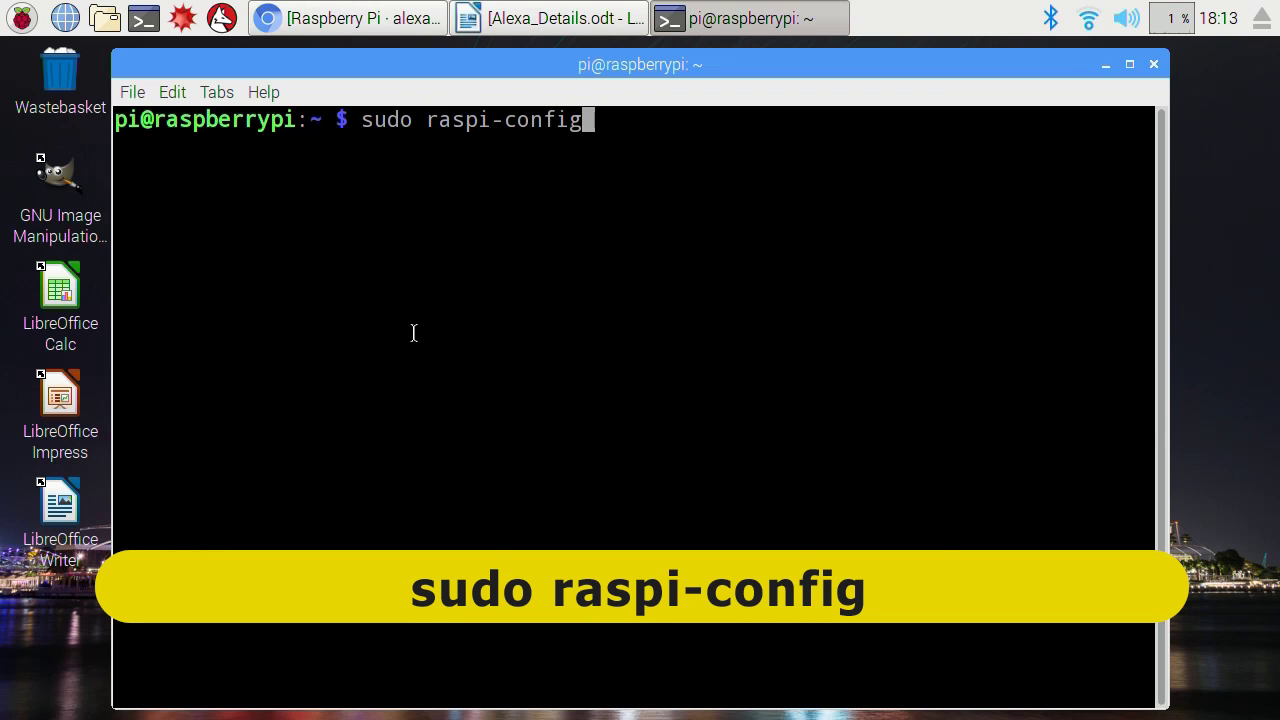
pyautogui.press('Return')
pyautogui.press('Down')
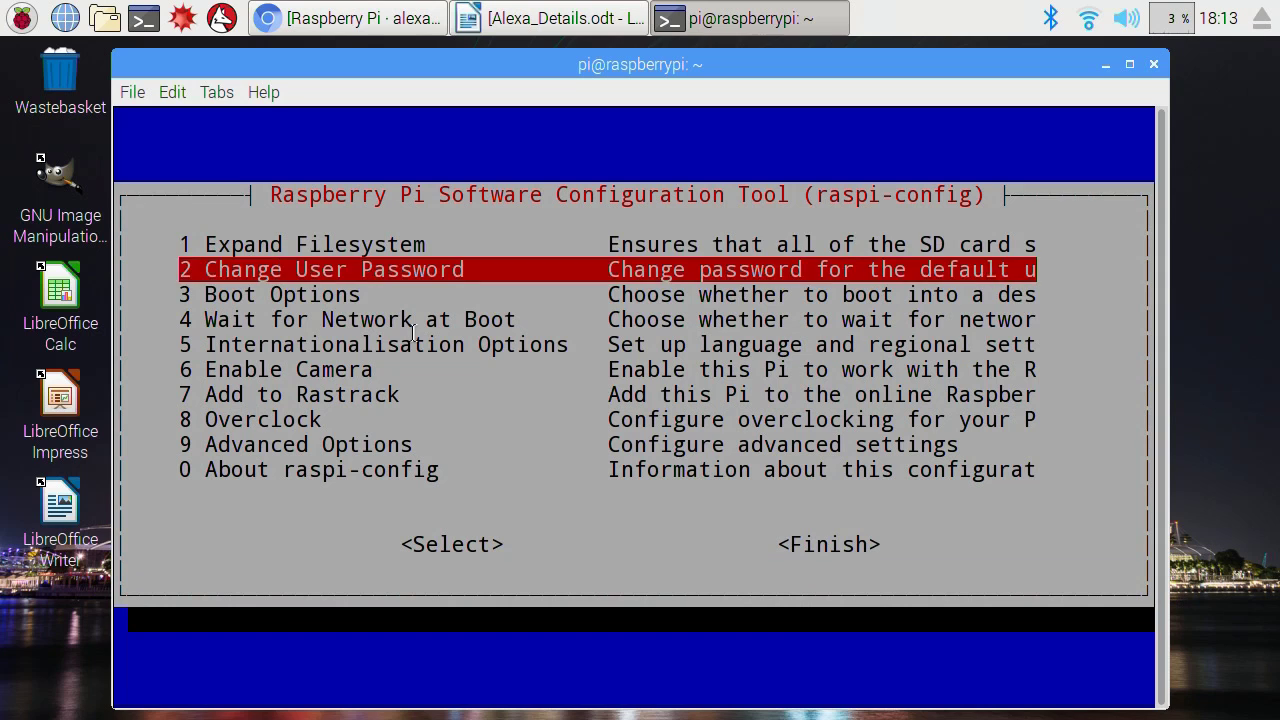
pyautogui.press('Down')
pyautogui.press('Down')
pyautogui.press('Down')
pyautogui.press('Down')
pyautogui.press('Down')
pyautogui.press('Down')
pyautogui.press('Down')
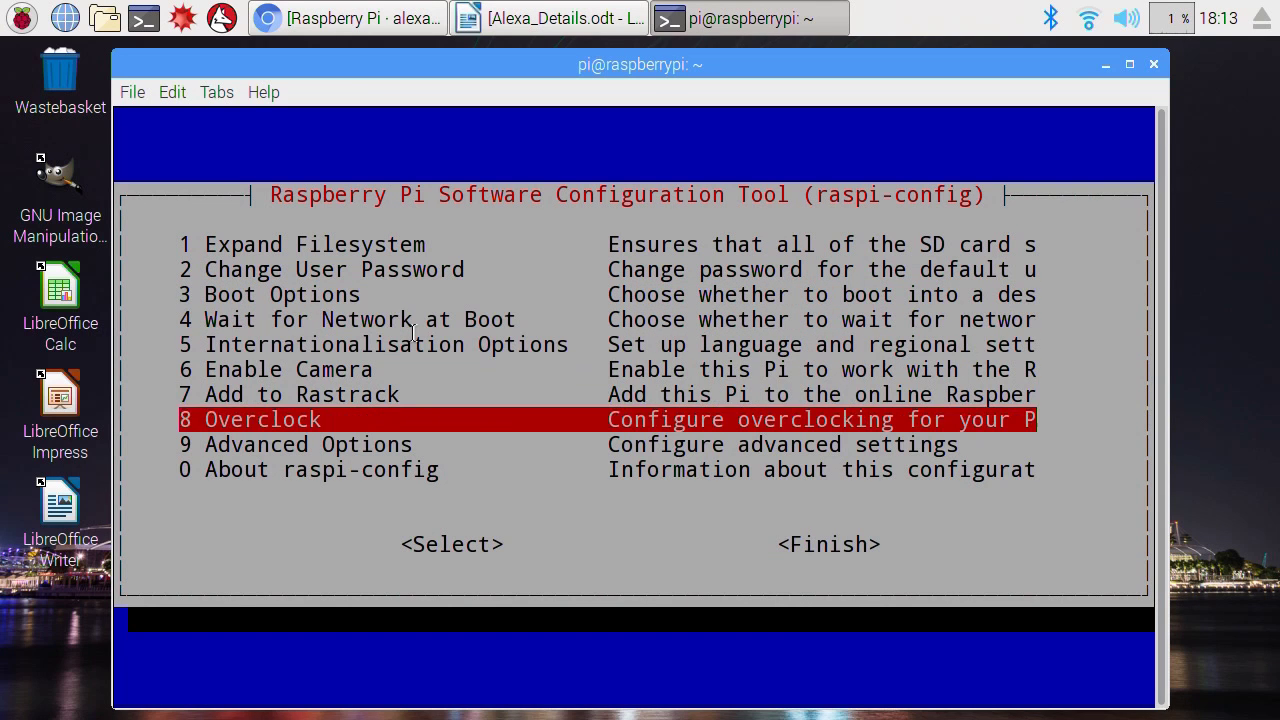
pyautogui.press('Return')
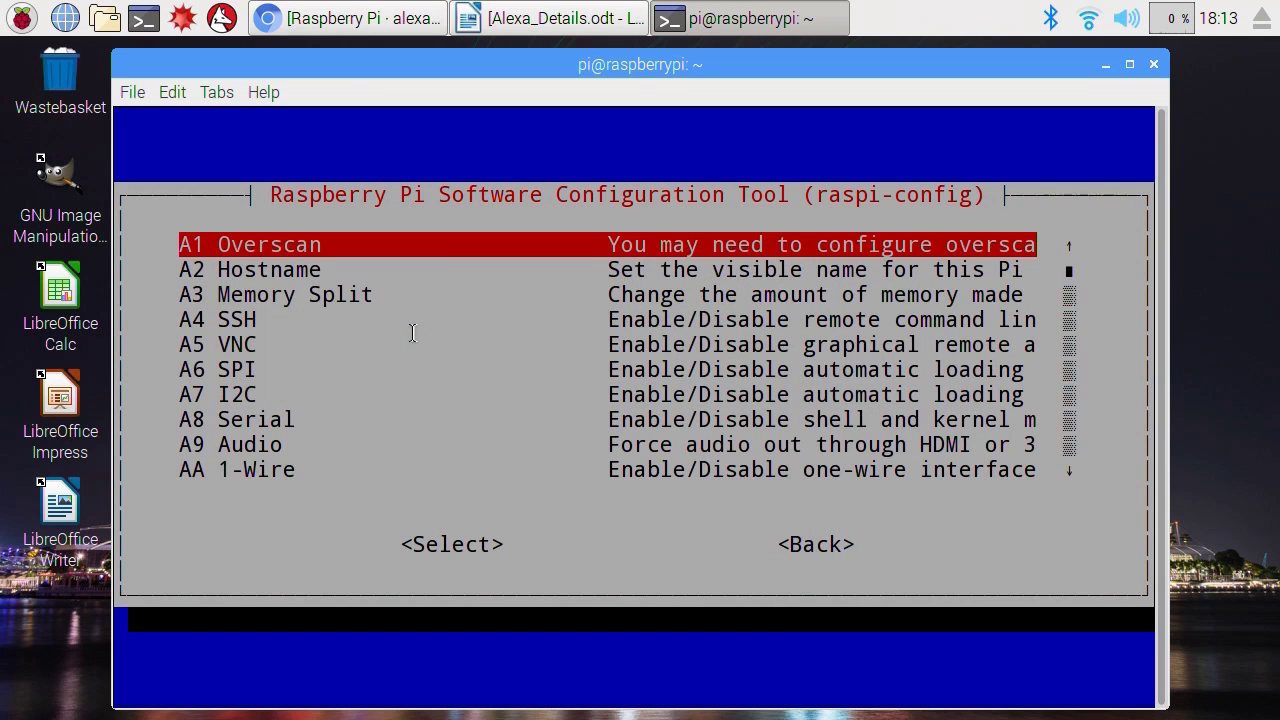
# Force audio output to the 3.5mm headphone jack and finish raspi-config.
pyautogui.press('Down')
pyautogui.press('Down')
pyautogui.press('Down')
pyautogui.press('Down')
pyautogui.press('Down')
pyautogui.press('Down')
pyautogui.press('Down')
pyautogui.press('Down')
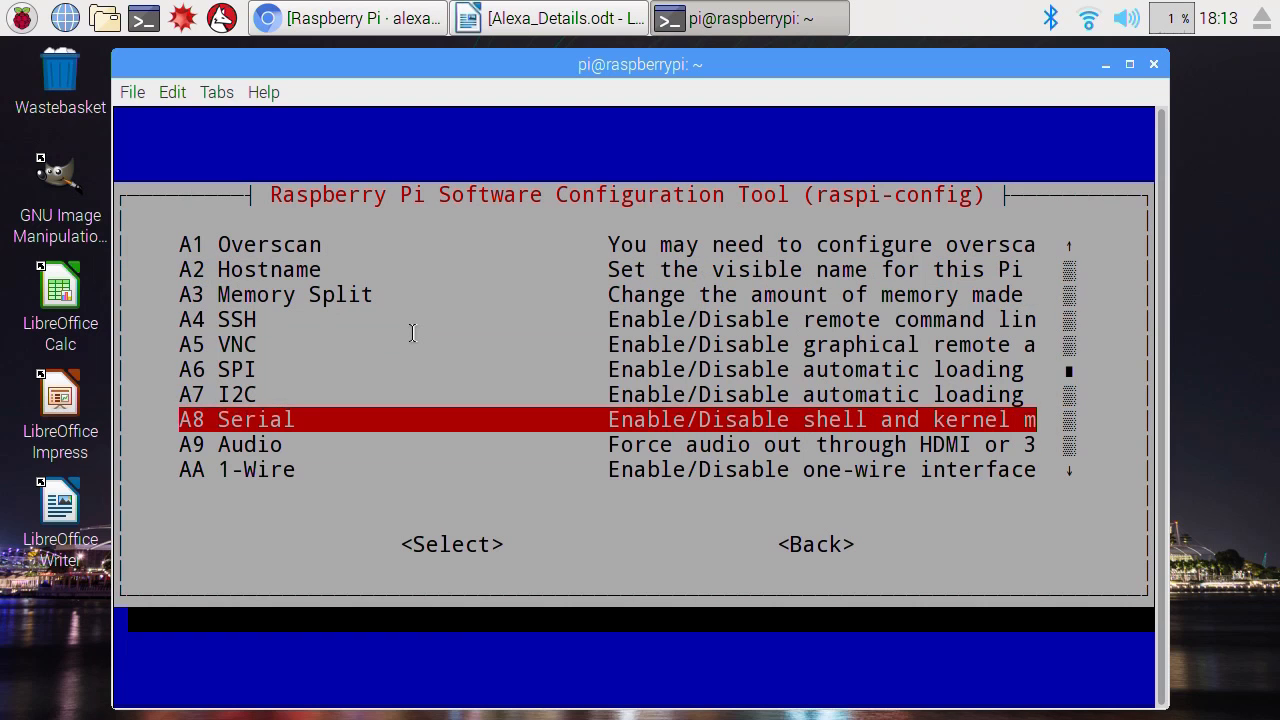
pyautogui.press('Return')
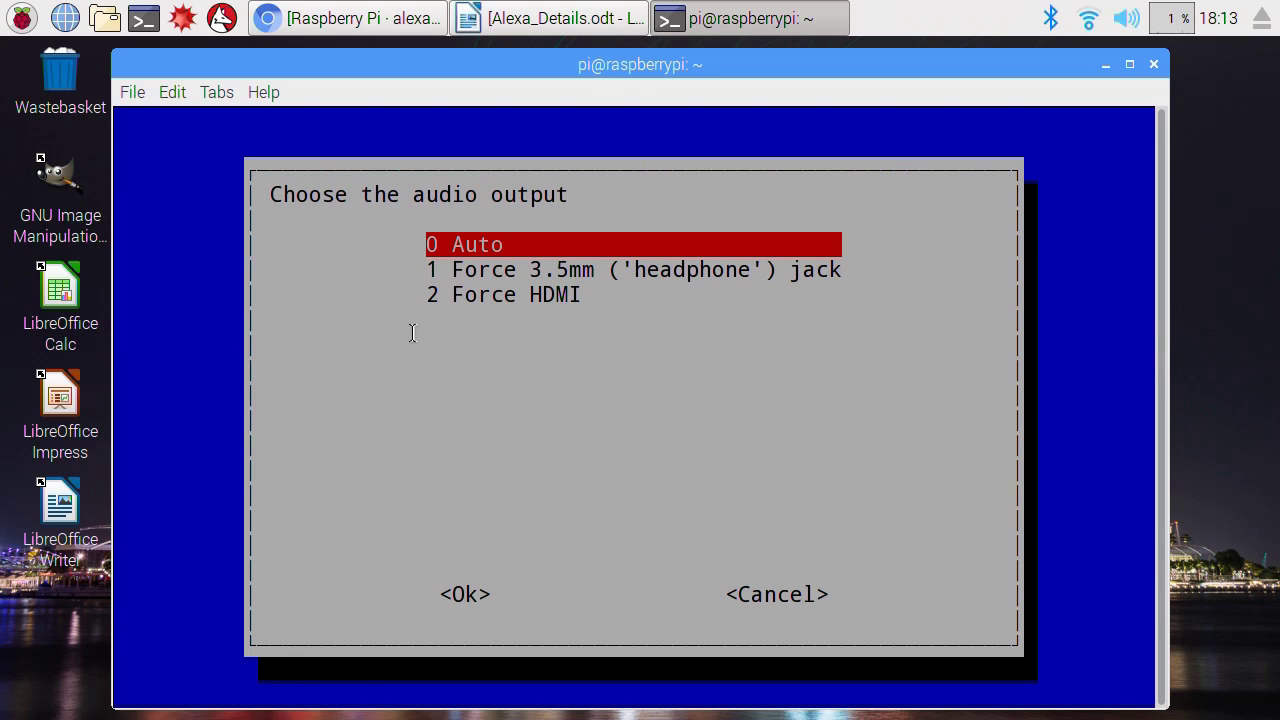
pyautogui.press('Down')
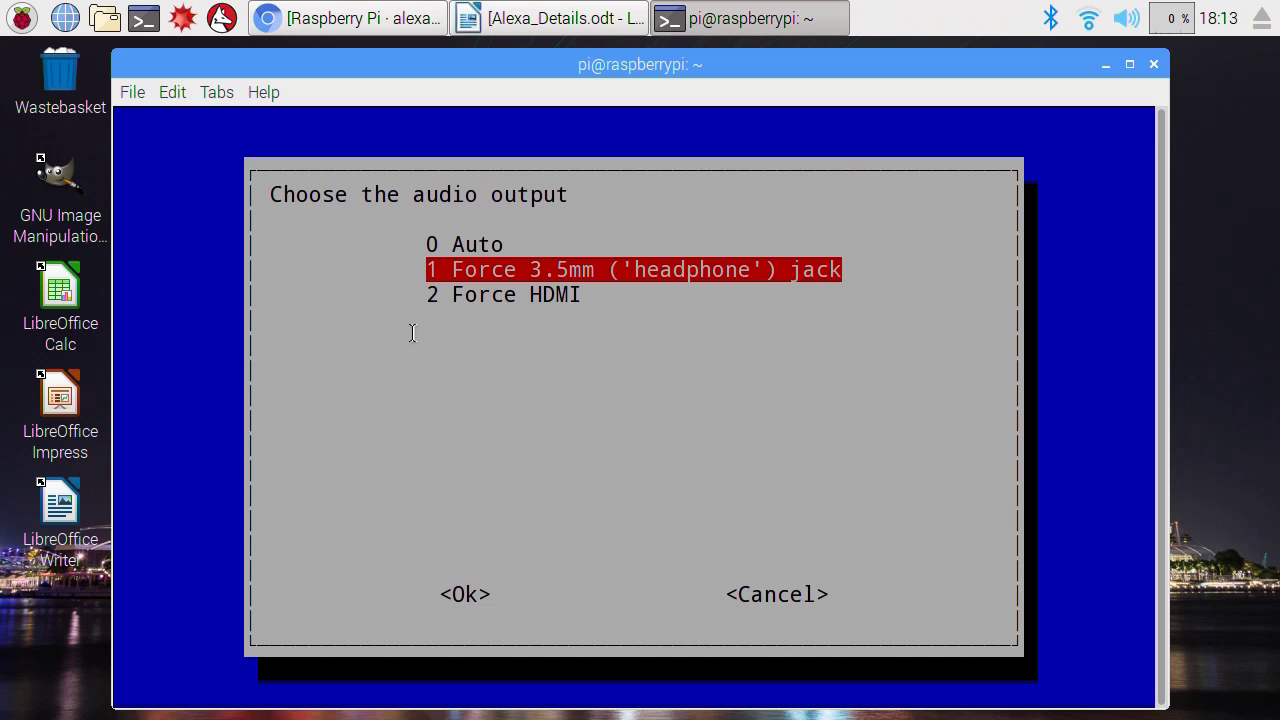
pyautogui.press('Return')
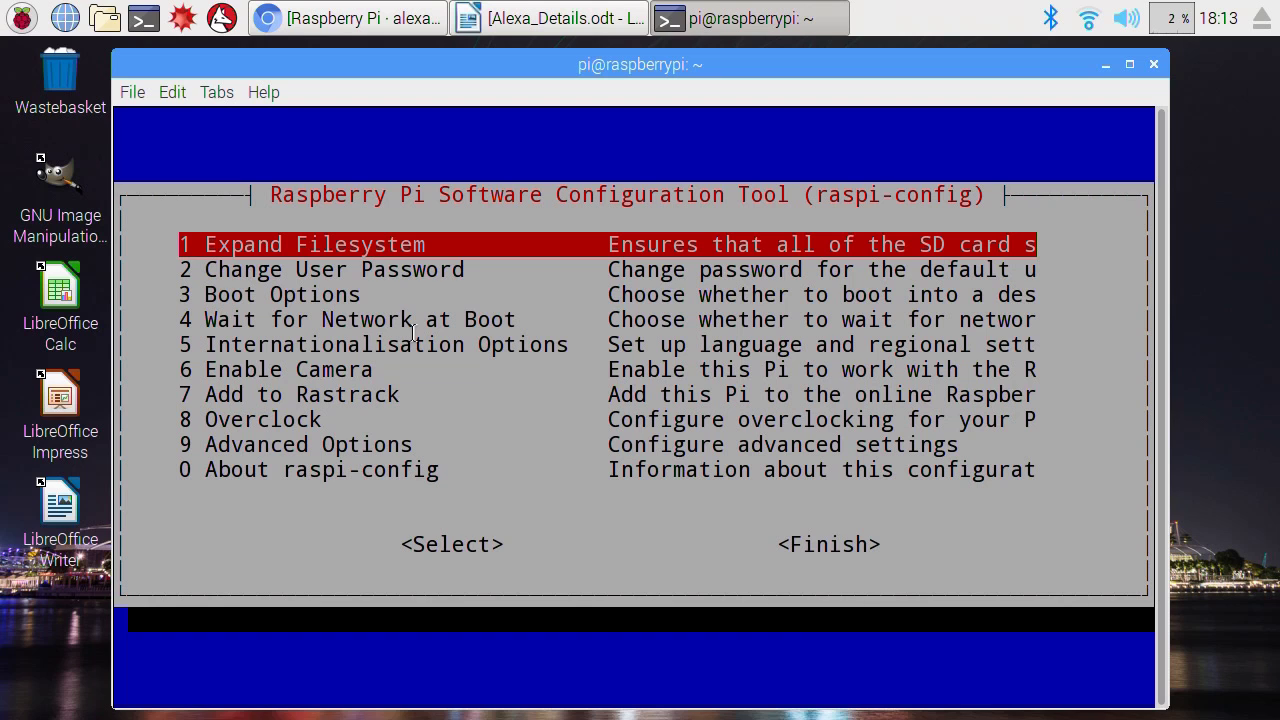
pyautogui.press('Down')
pyautogui.press('Down')
pyautogui.press('Down')
pyautogui.press('Down')
pyautogui.press('Down')
pyautogui.press('Down')
pyautogui.press('Down')
pyautogui.press('Down')
pyautogui.press('Down')
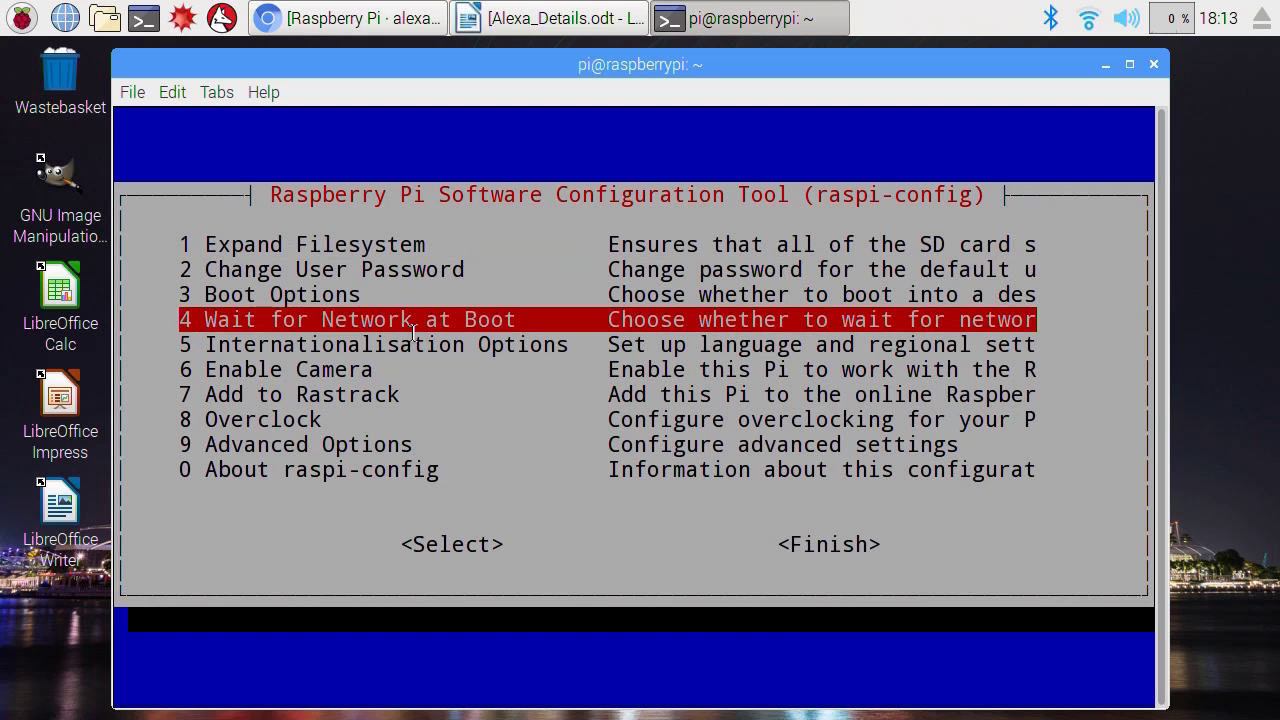
pyautogui.press('Tab')
pyautogui.press('Tab')
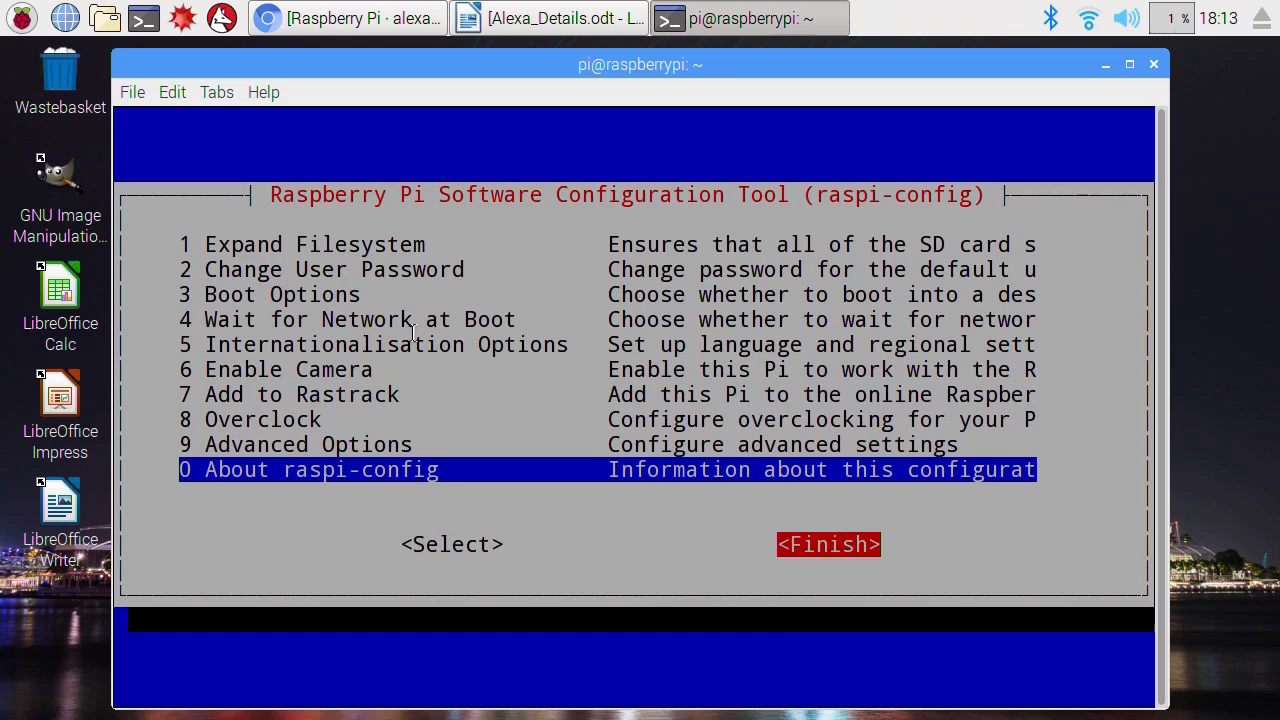
pyautogui.press('Return')
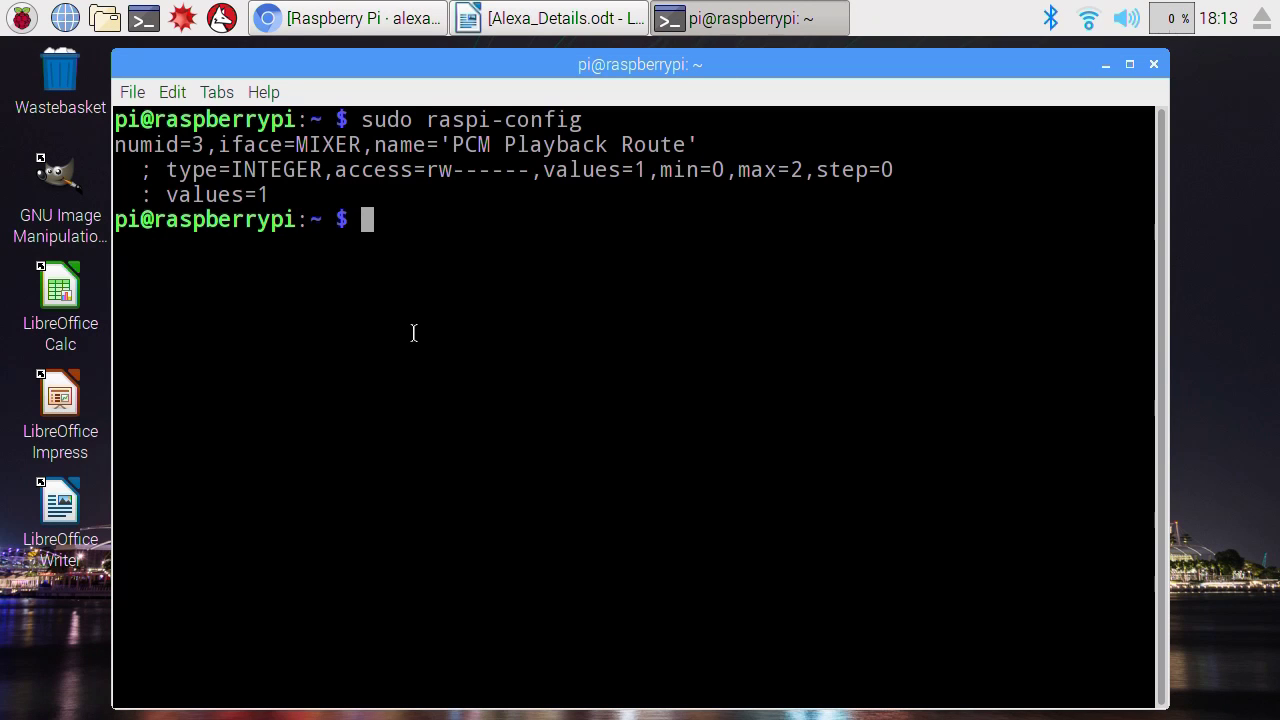
# Open developer.amazon.com in a new tab and register as a new Amazon customer.
pyautogui.click(320, 35)
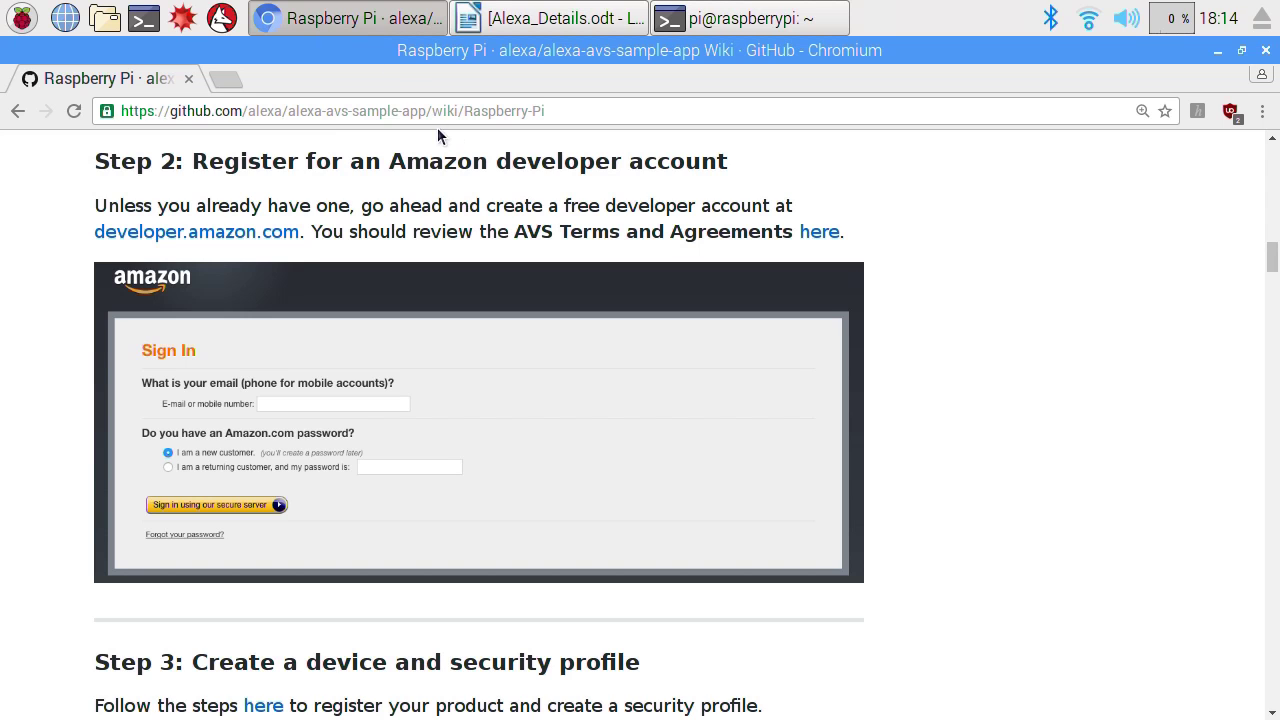
pyautogui.rightClick(255, 236)
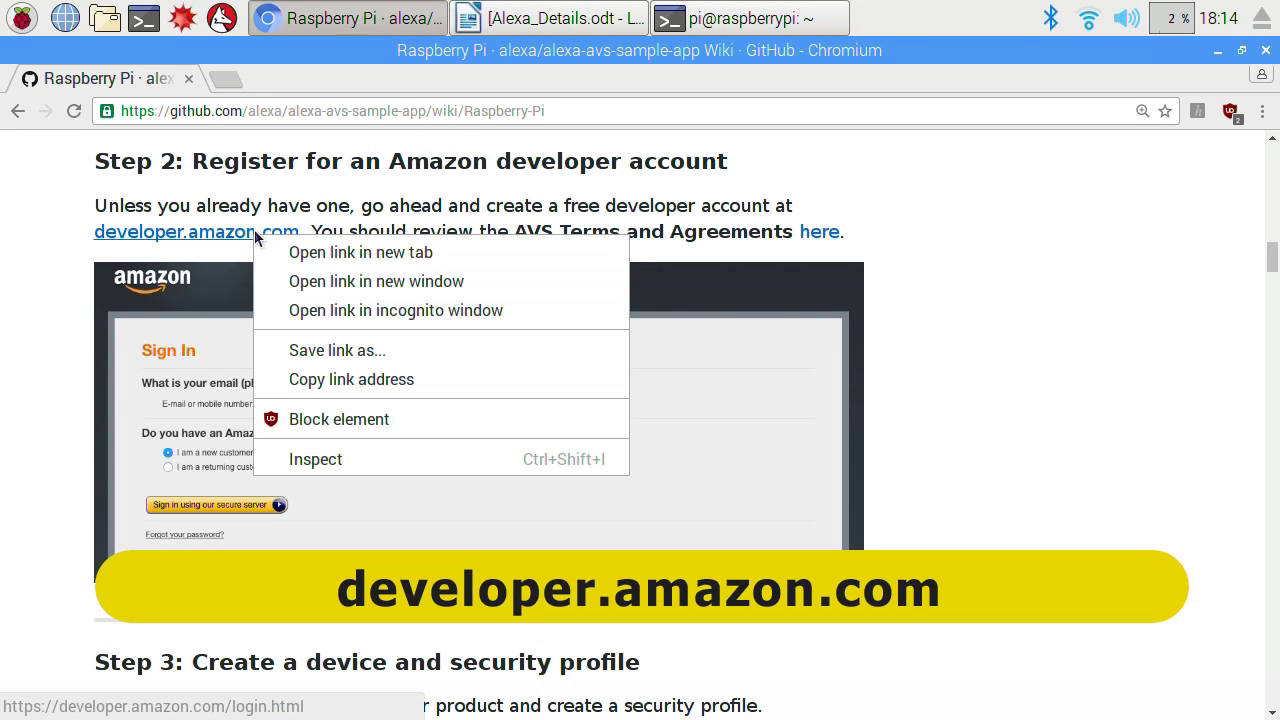
pyautogui.click(322, 254)
pyautogui.click(300, 80)
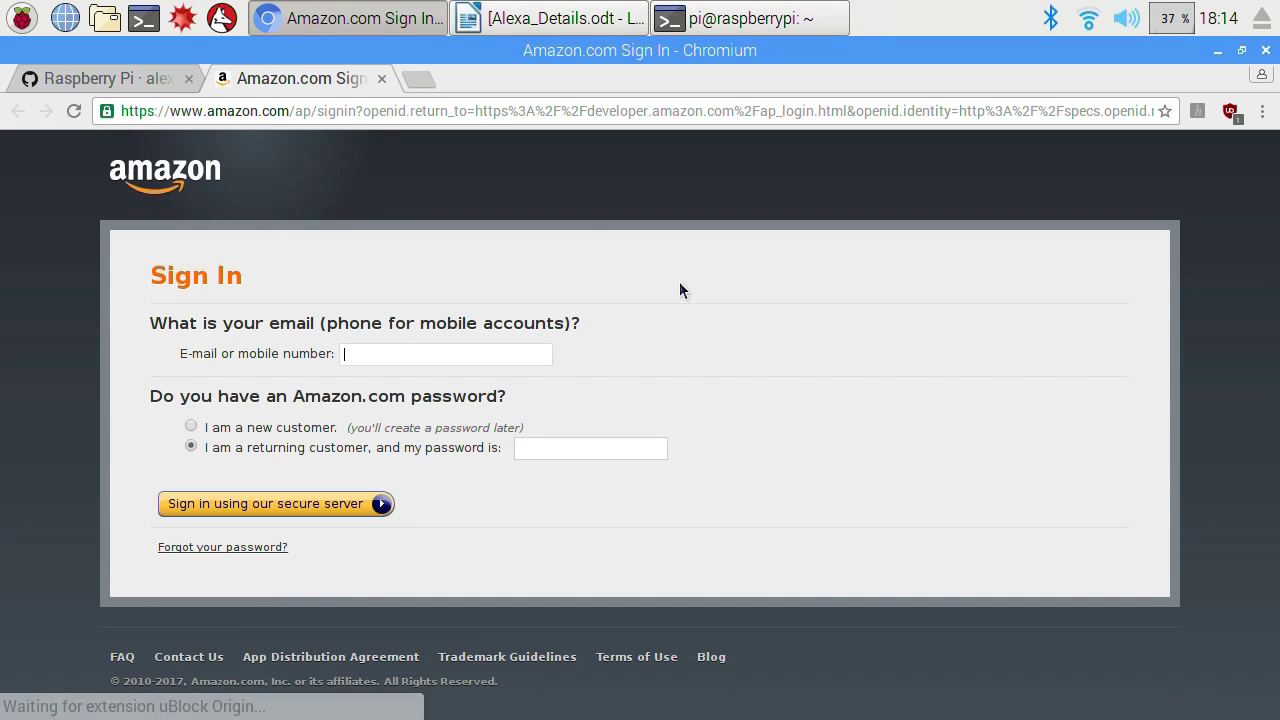
pyautogui.click(191, 426)
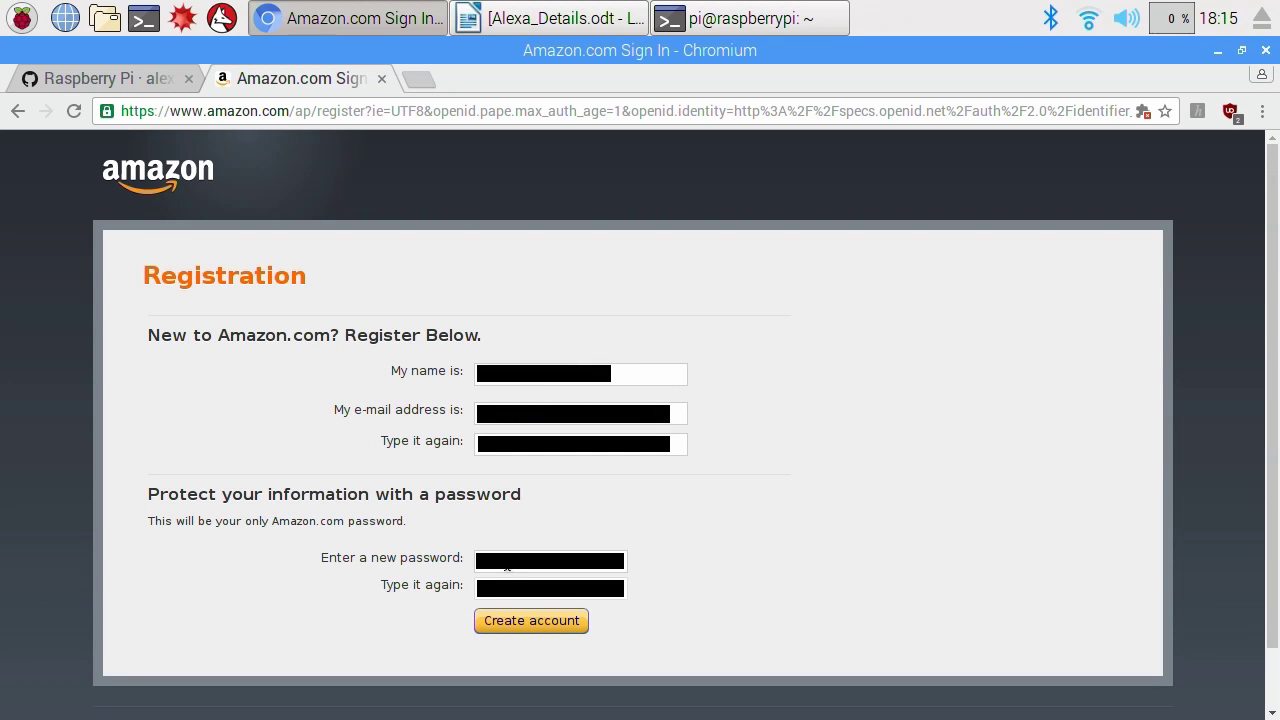
pyautogui.click(523, 619)
# Set the country to United Kingdom, accept the App Distribution Agreement, and save the payment answers.
pyautogui.click(602, 385)
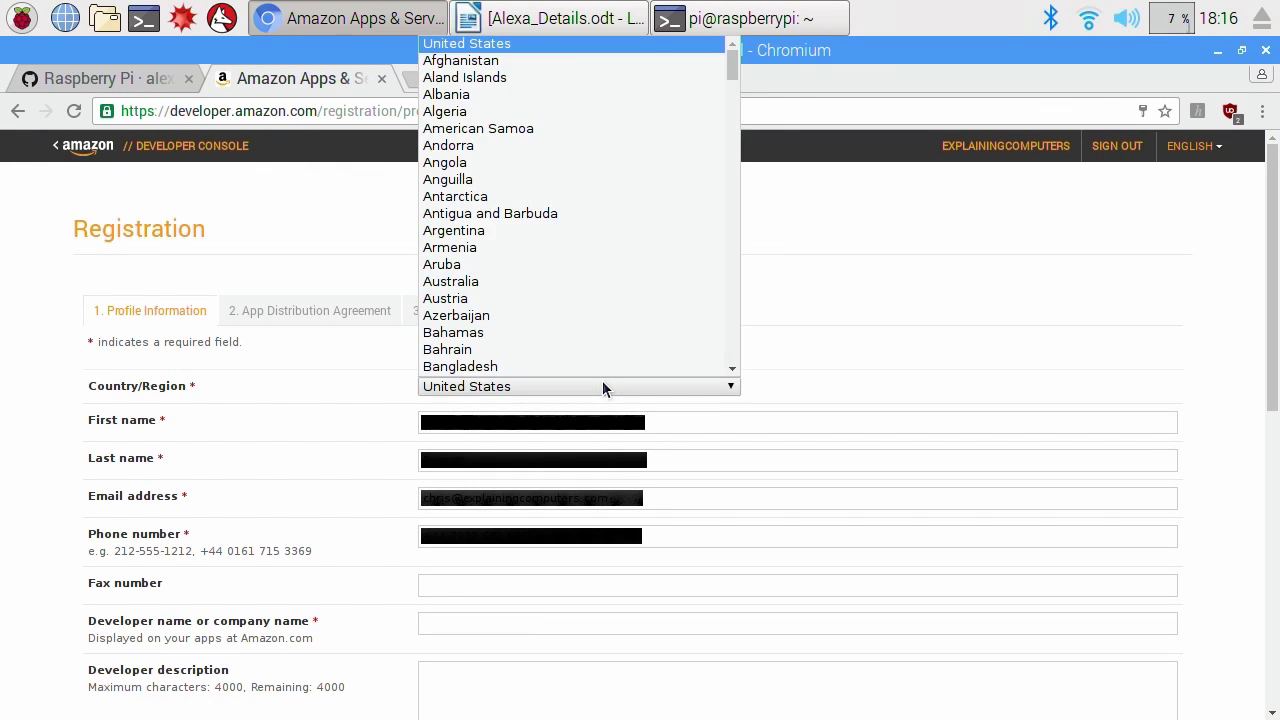
pyautogui.write('united k')
pyautogui.press('Return')
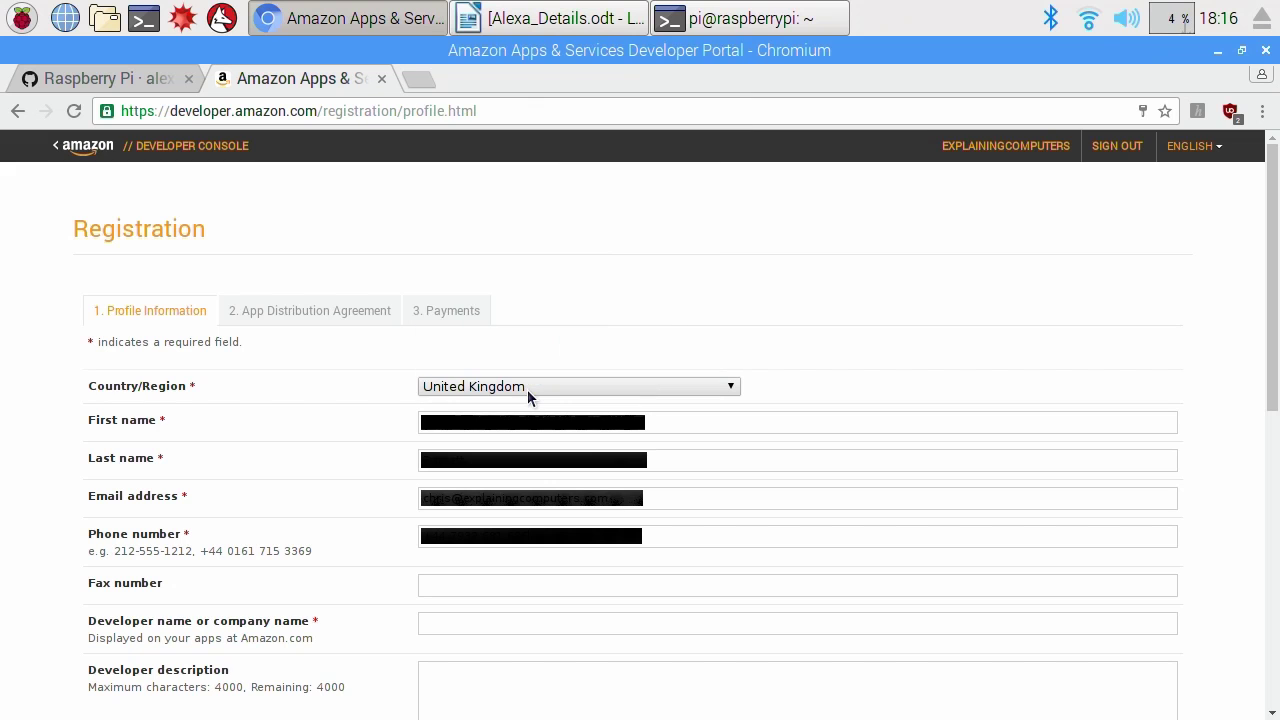
pyautogui.scroll(-3, 543, 484)
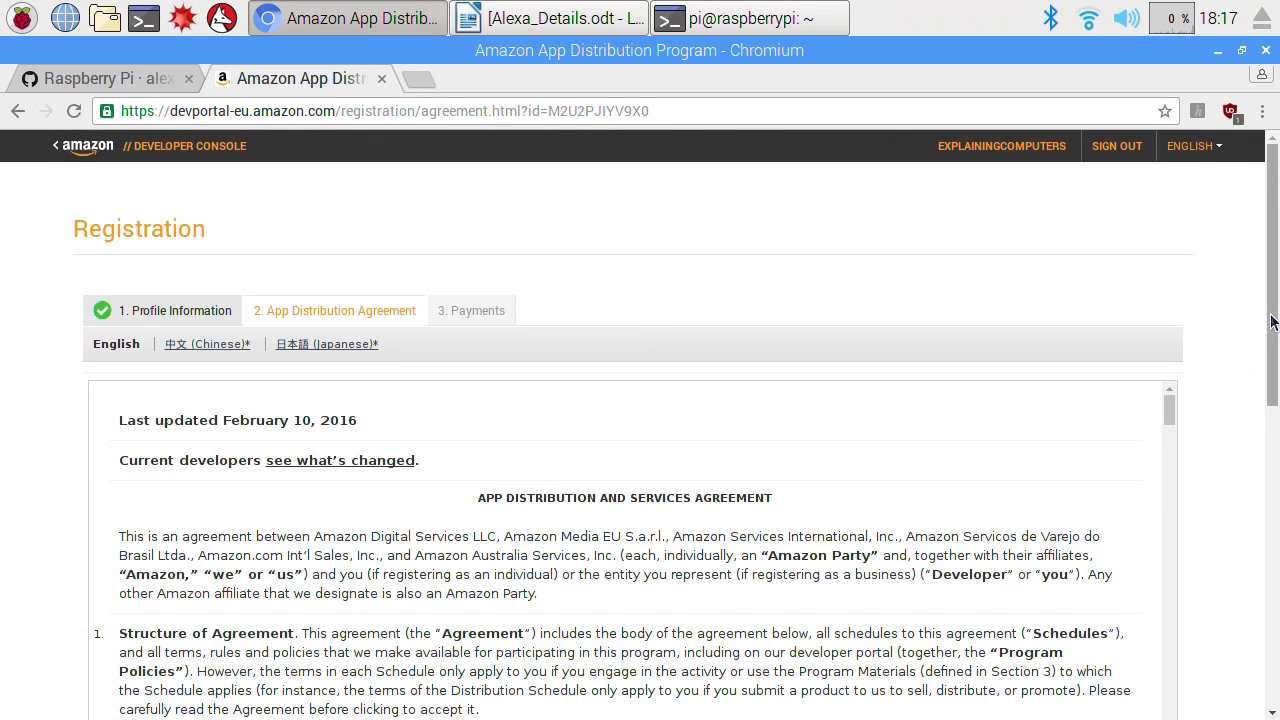
pyautogui.moveTo(1272, 318); pyautogui.dragTo(1273, 563)
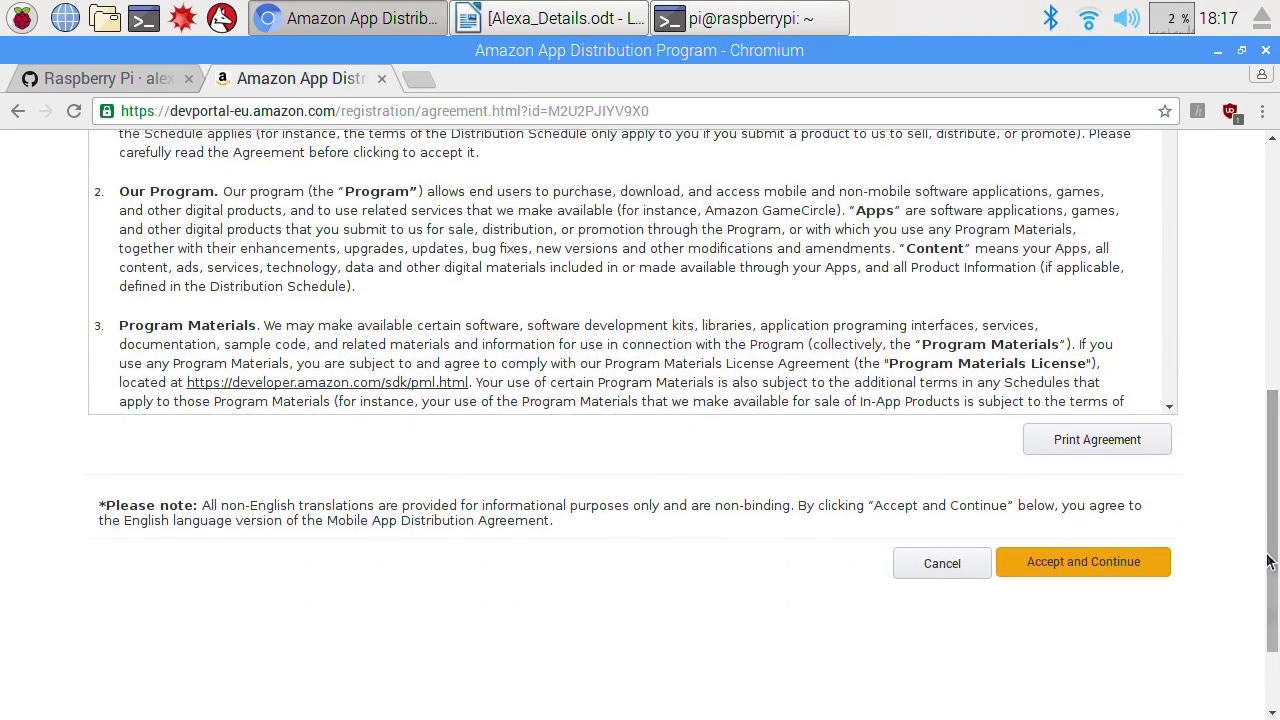
pyautogui.click(1080, 566)
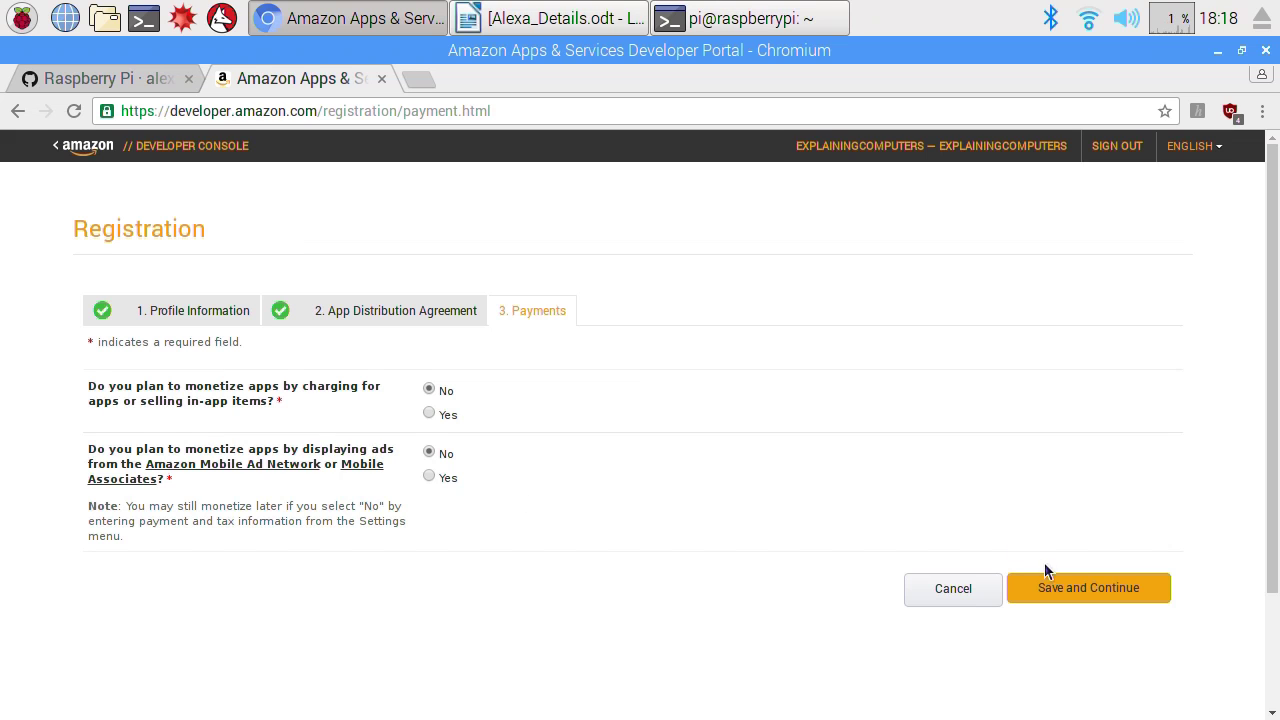
pyautogui.click(1064, 586)
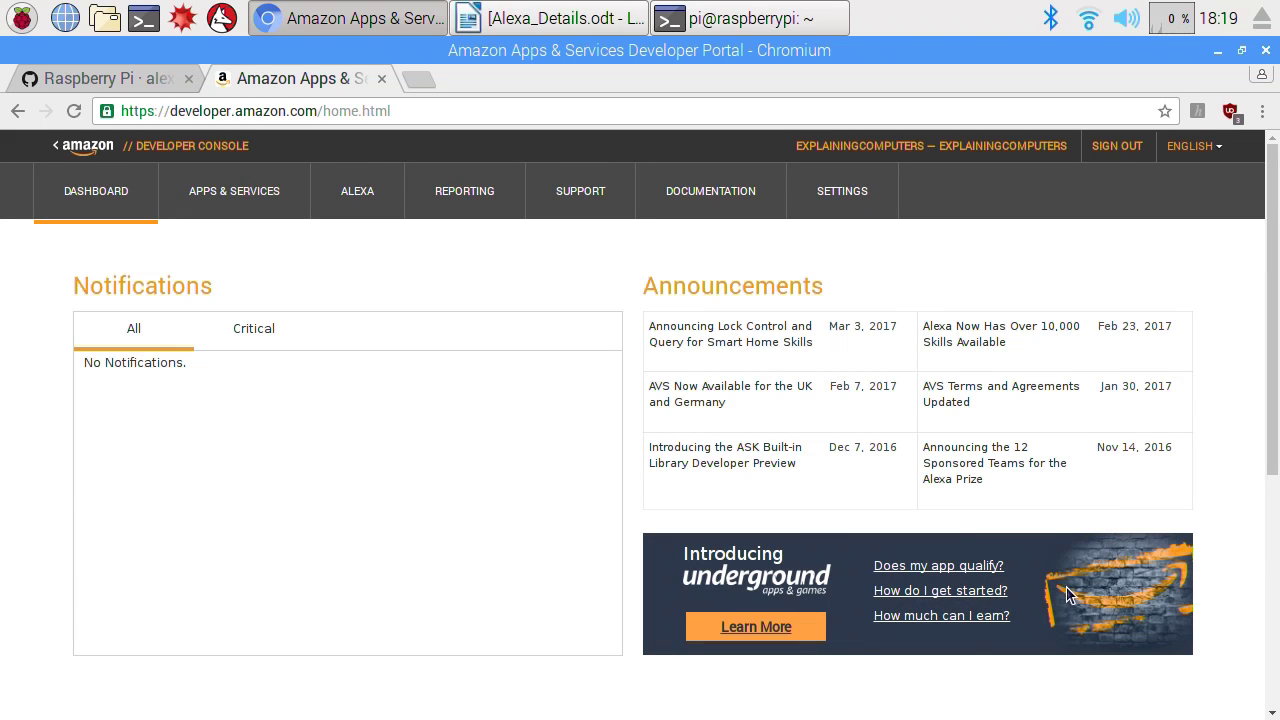
# Start an Alexa Voice Service registration with product type Device.
pyautogui.click(350, 192)
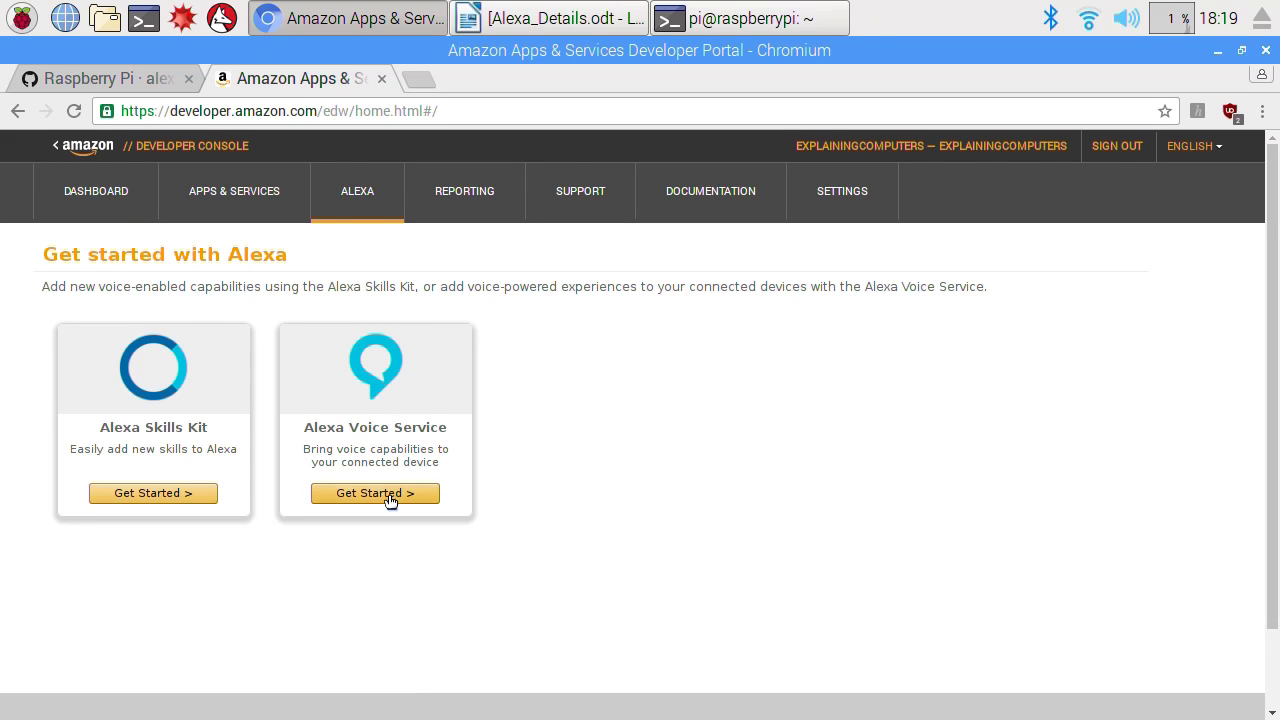
pyautogui.click(393, 499)
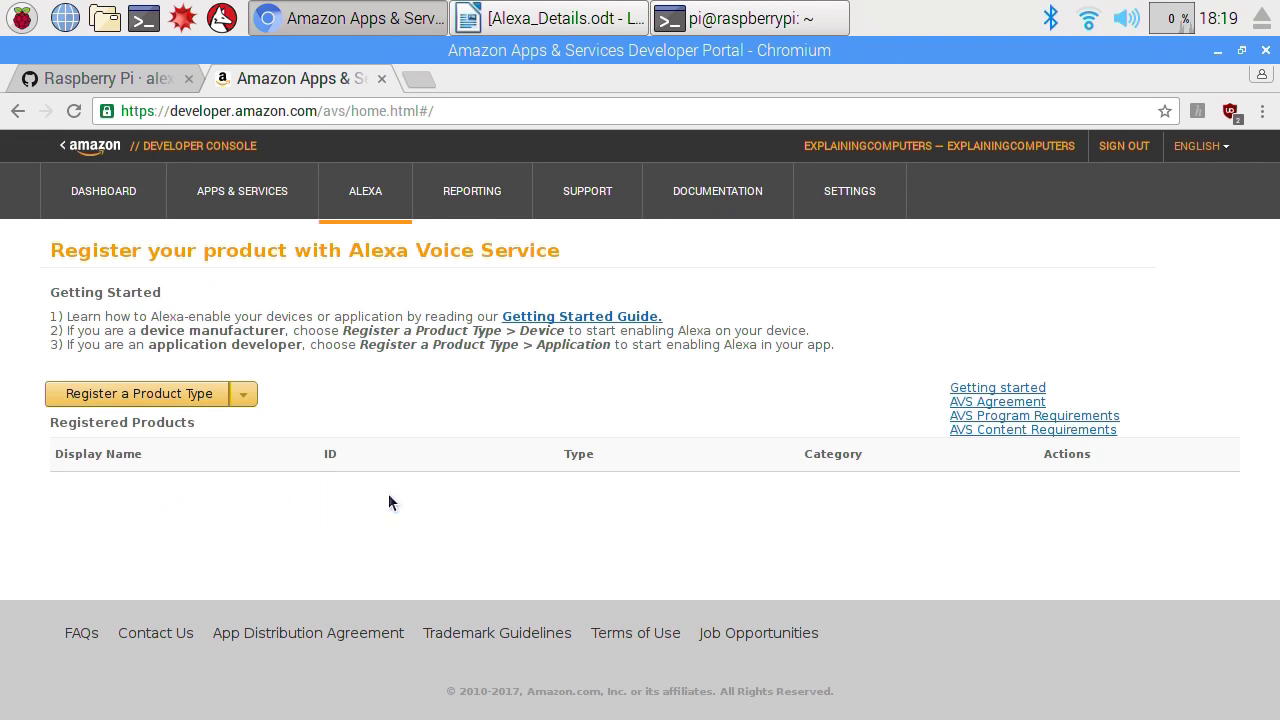
pyautogui.click(241, 399)
pyautogui.click(192, 430)
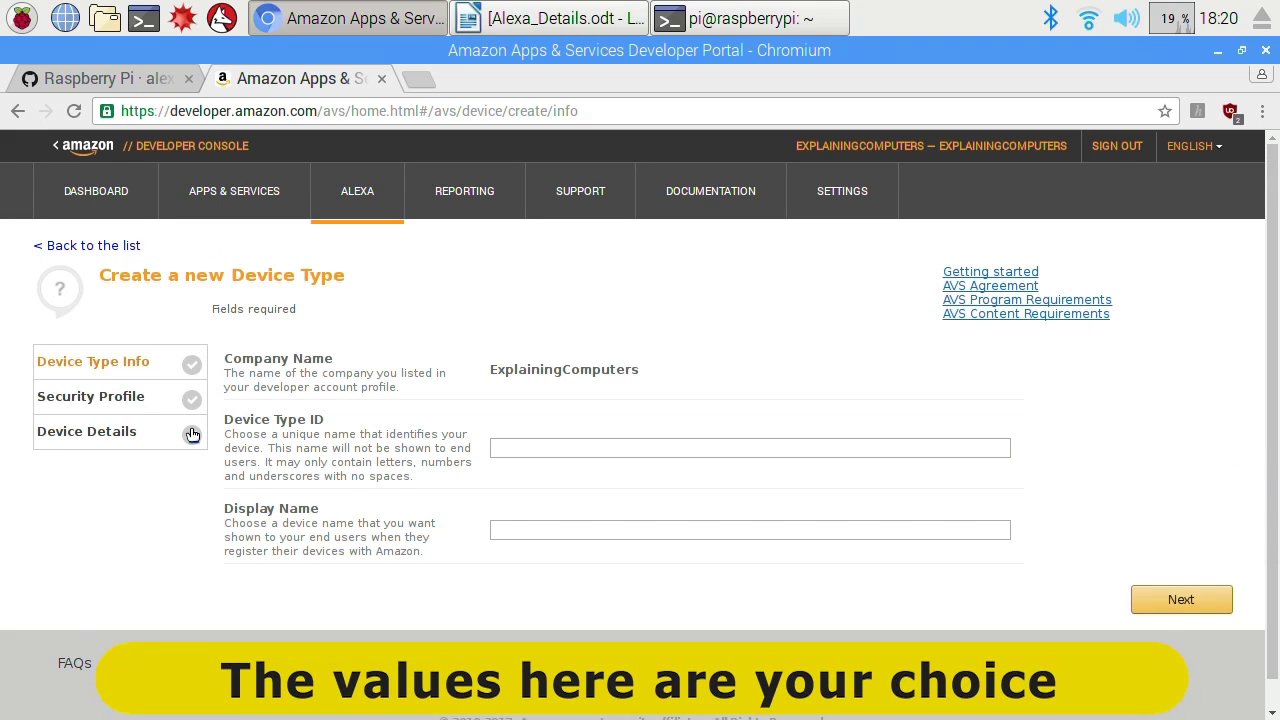
# Enter Device Type ID 'RaspPi3' and Display Name 'Raspberry Pi 3'.
pyautogui.click(551, 448)
pyautogui.write('Ras')
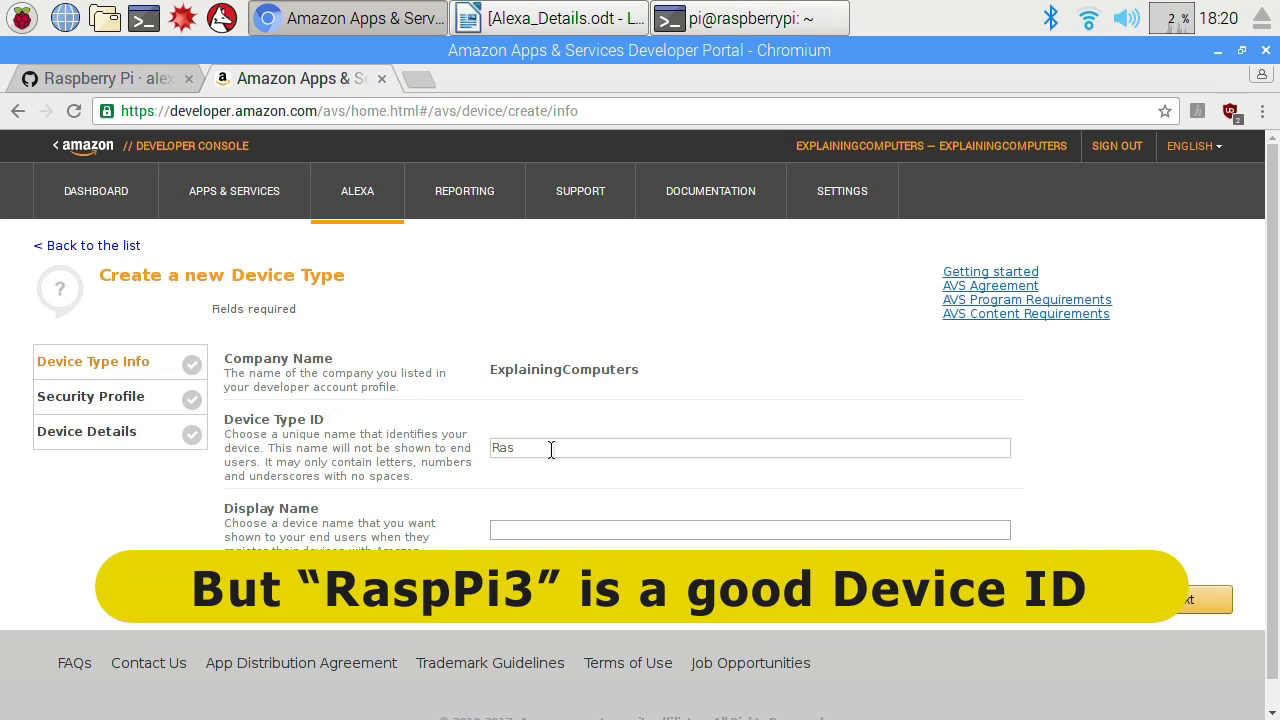
pyautogui.write('pPi3')
pyautogui.click(559, 532)
pyautogui.write('Raspberry Pi 3')
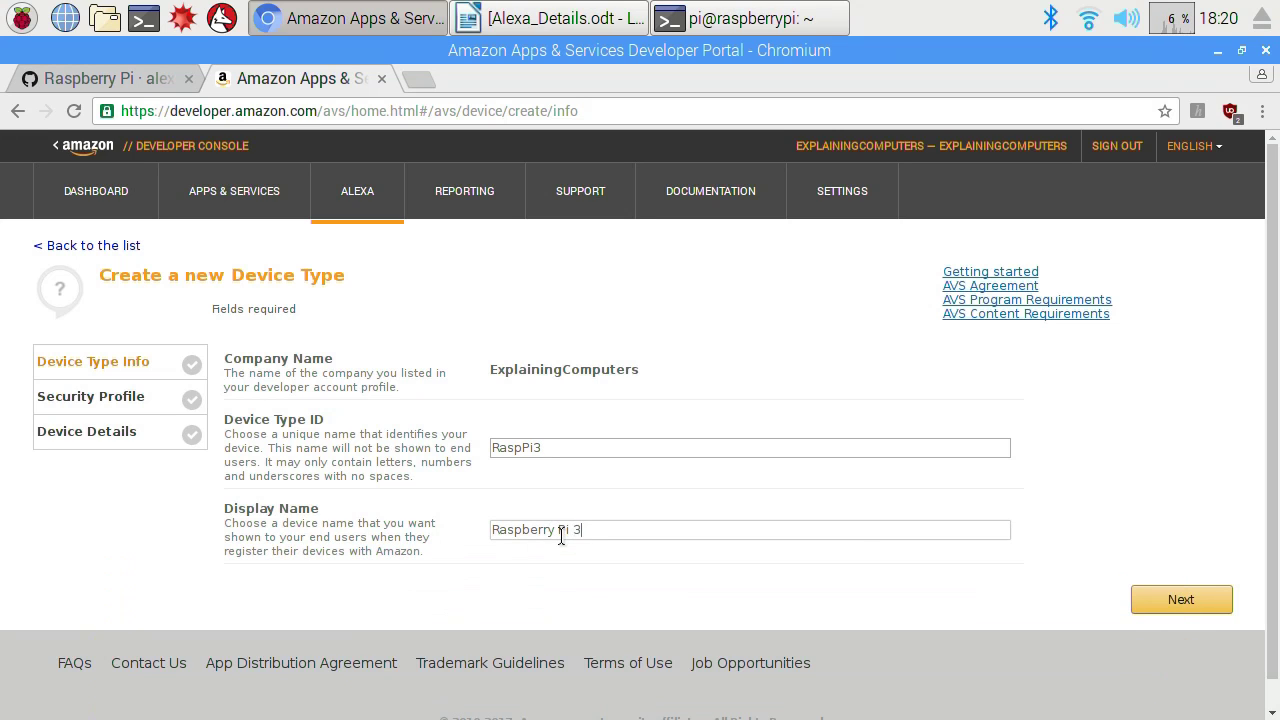
# Create a new AlexaPi3 security profile described as 'Raspberry Pi 3 Alexa Profile'.
pyautogui.click(1172, 598)
pyautogui.scroll(-3, 1274, 383)
pyautogui.scroll(-2, 1274, 383)
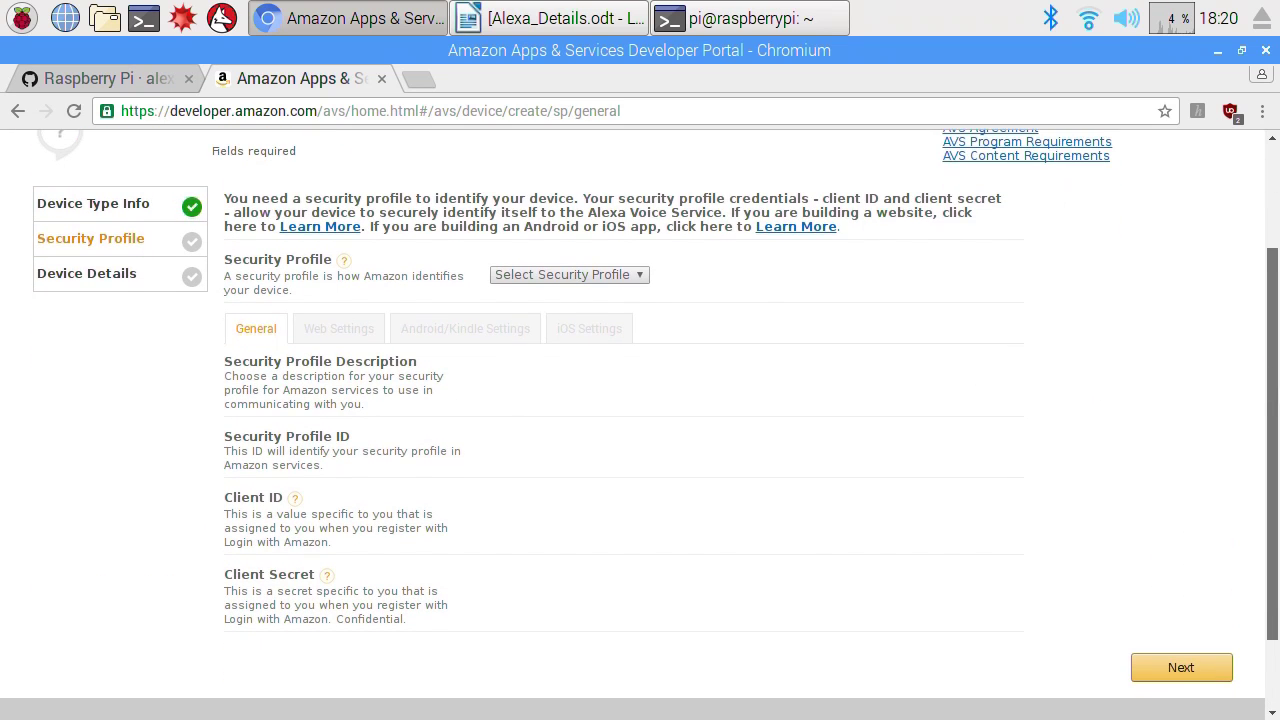
pyautogui.click(572, 274)
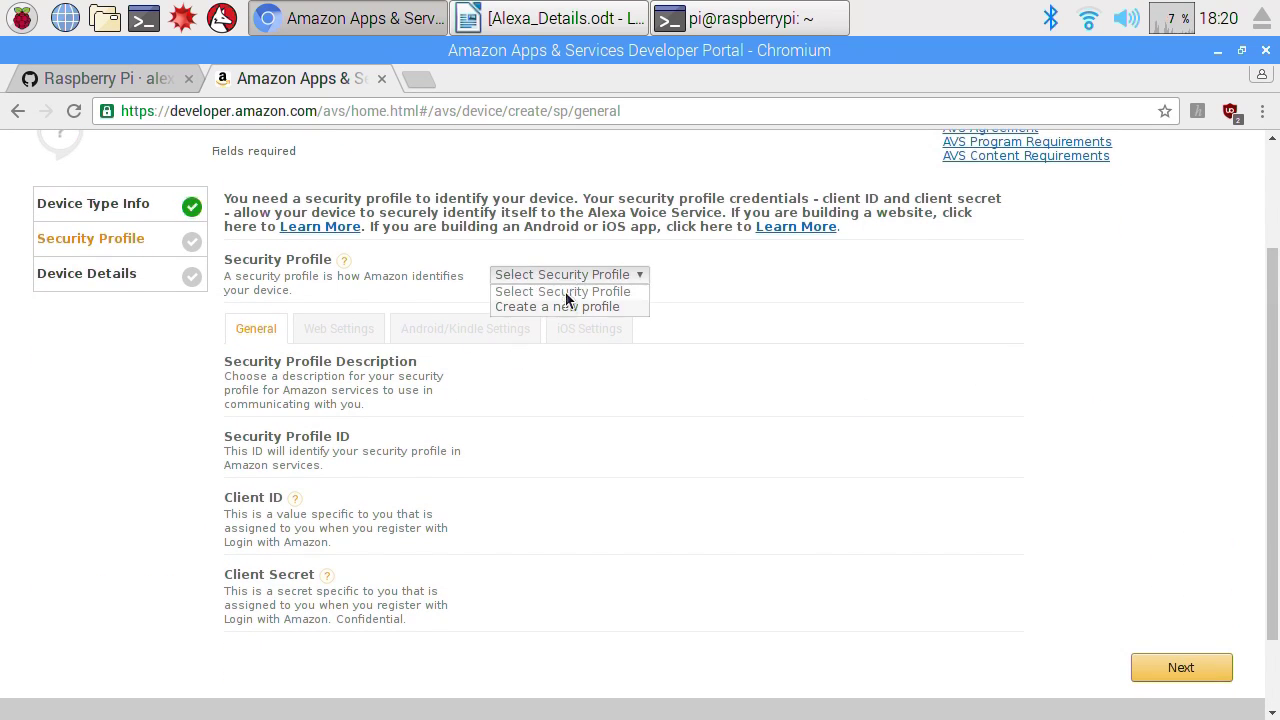
pyautogui.click(565, 307)
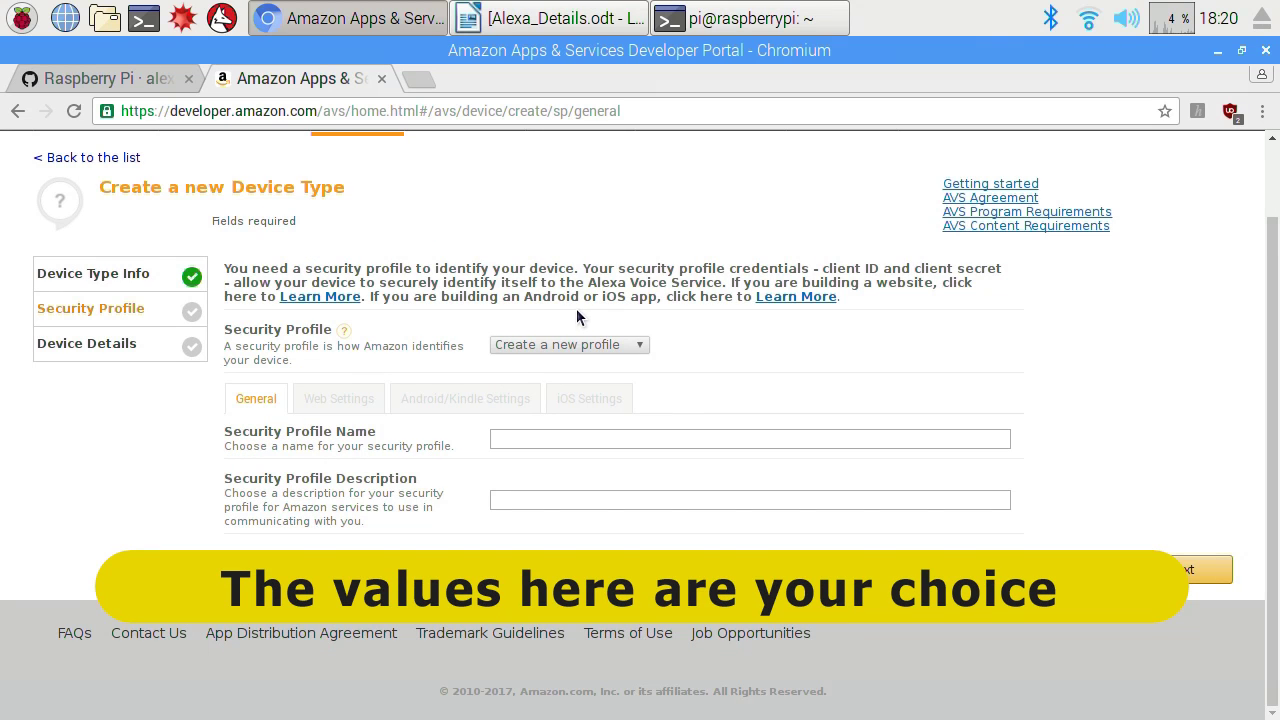
pyautogui.click(598, 437)
pyautogui.write('Al')
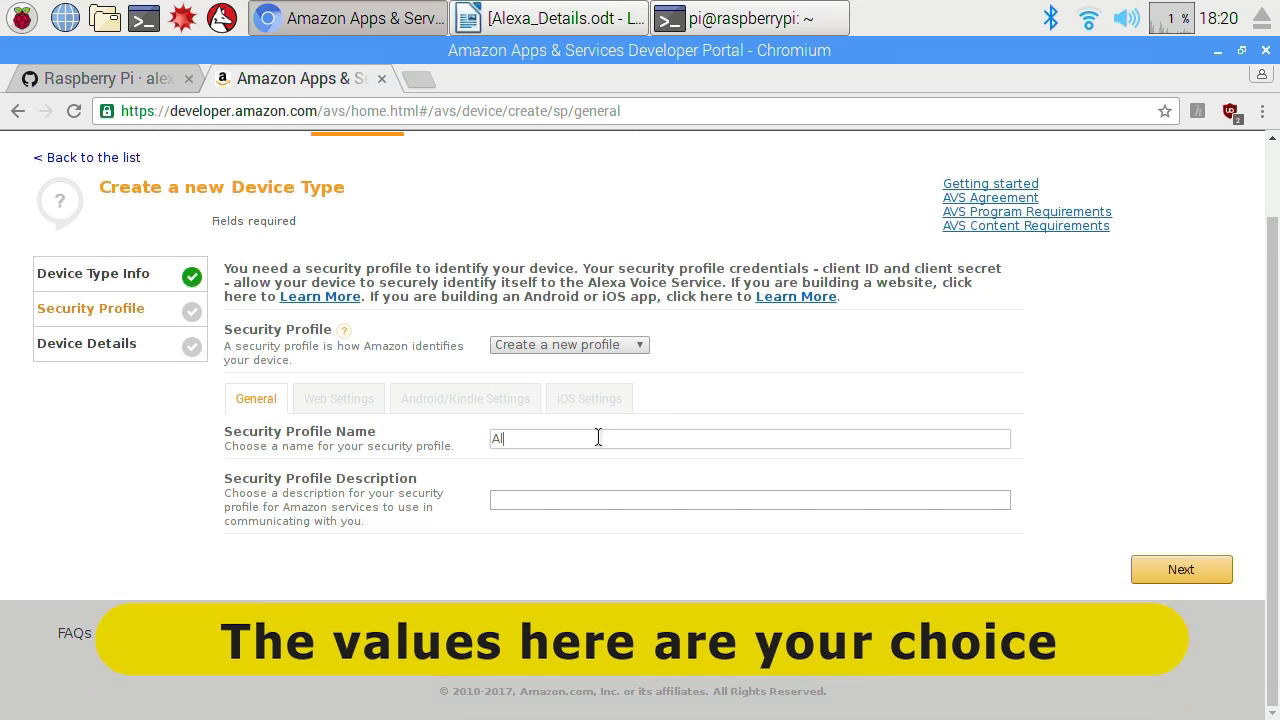
pyautogui.write('exaPi3')
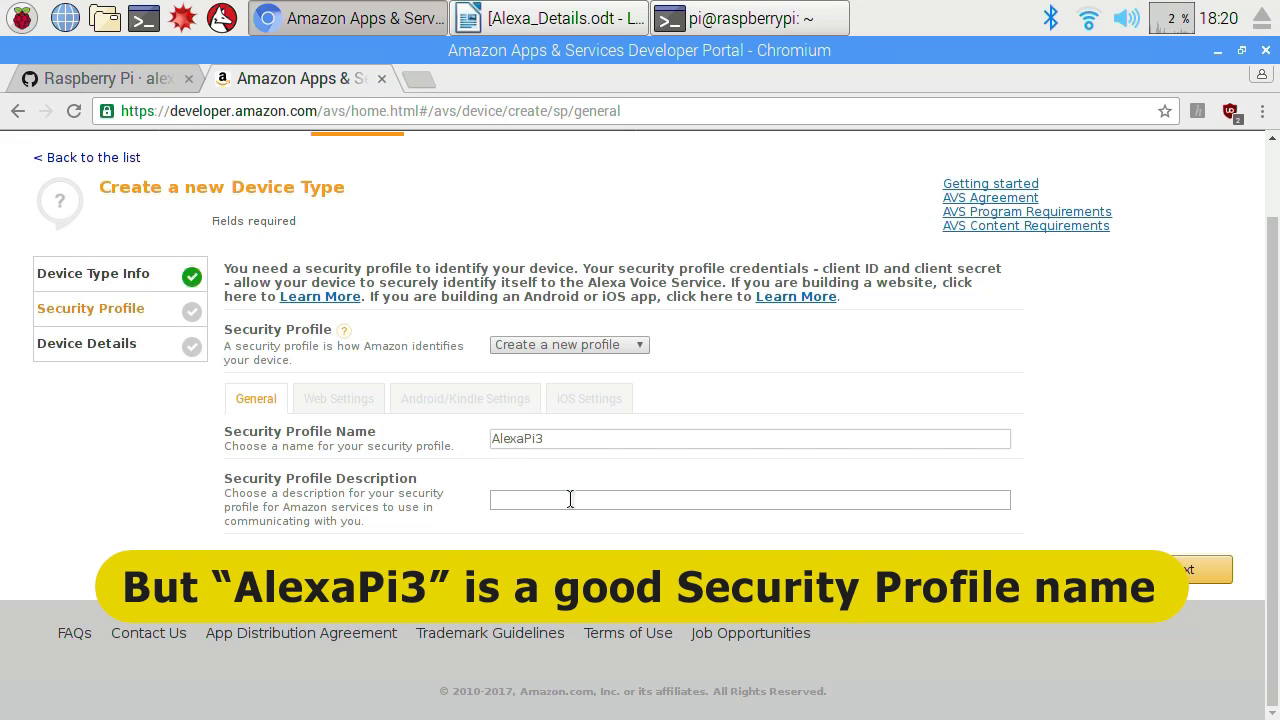
pyautogui.click(570, 499)
pyautogui.write('Rasp')
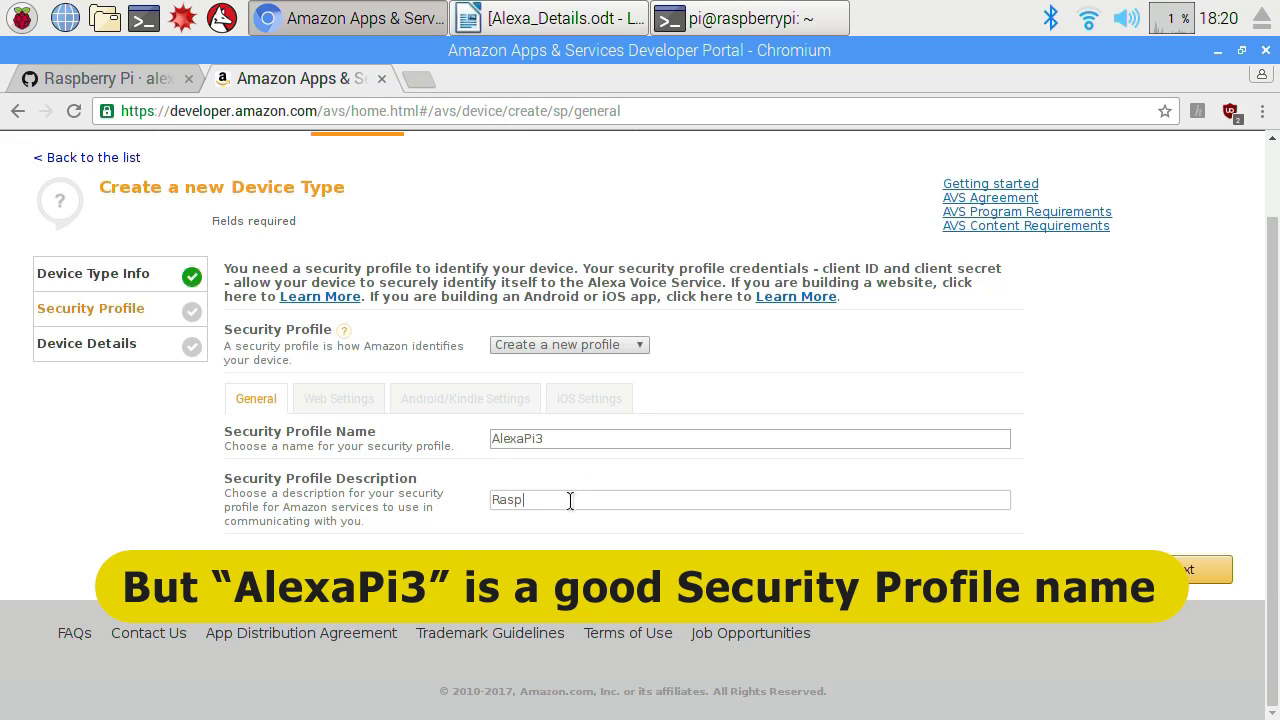
pyautogui.write('berry Pi 3 Alexa Profile')
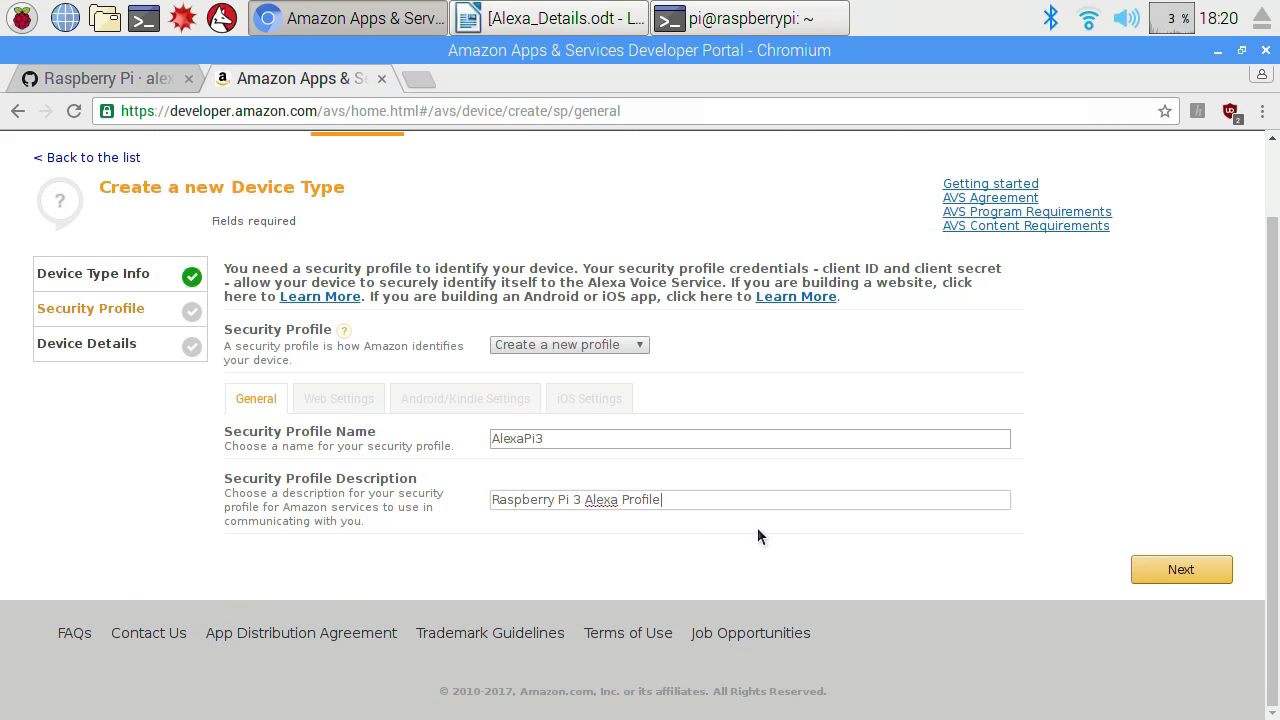
pyautogui.click(1177, 565)
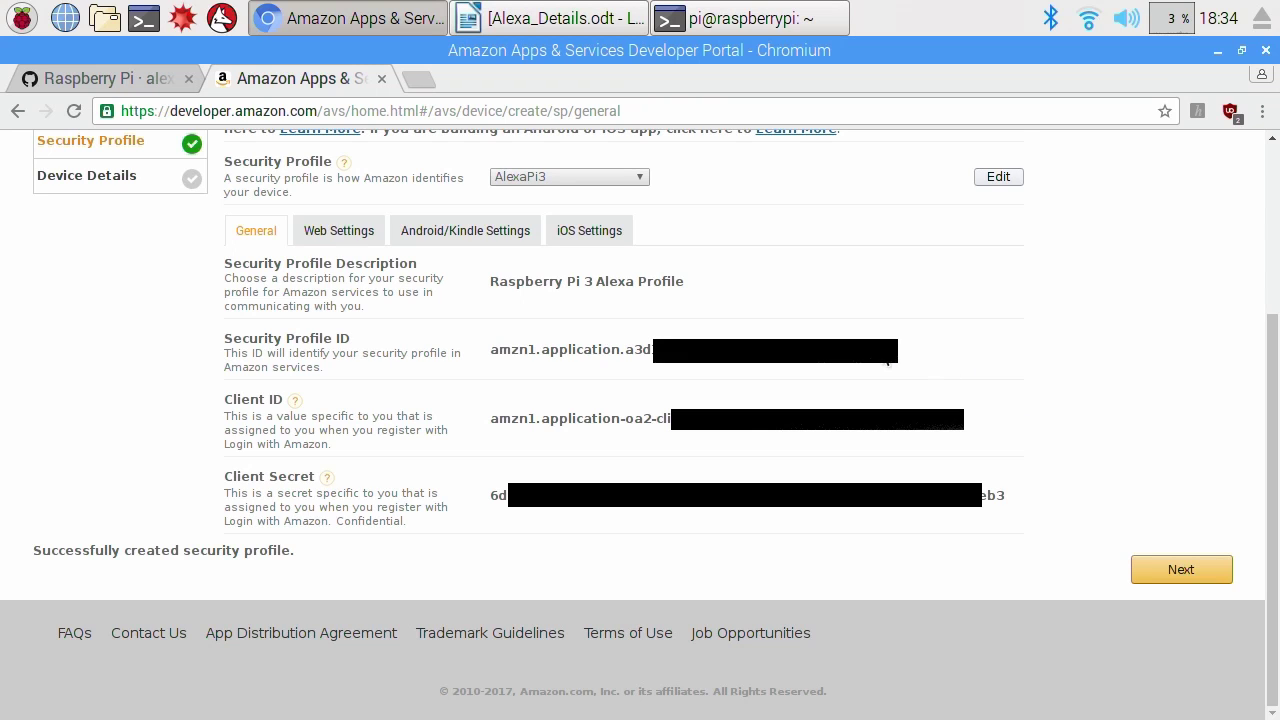
# Copy the Security Profile ID, then return to the portal's Web Settings for the profile.
pyautogui.moveTo(652, 352); pyautogui.dragTo(501, 351)
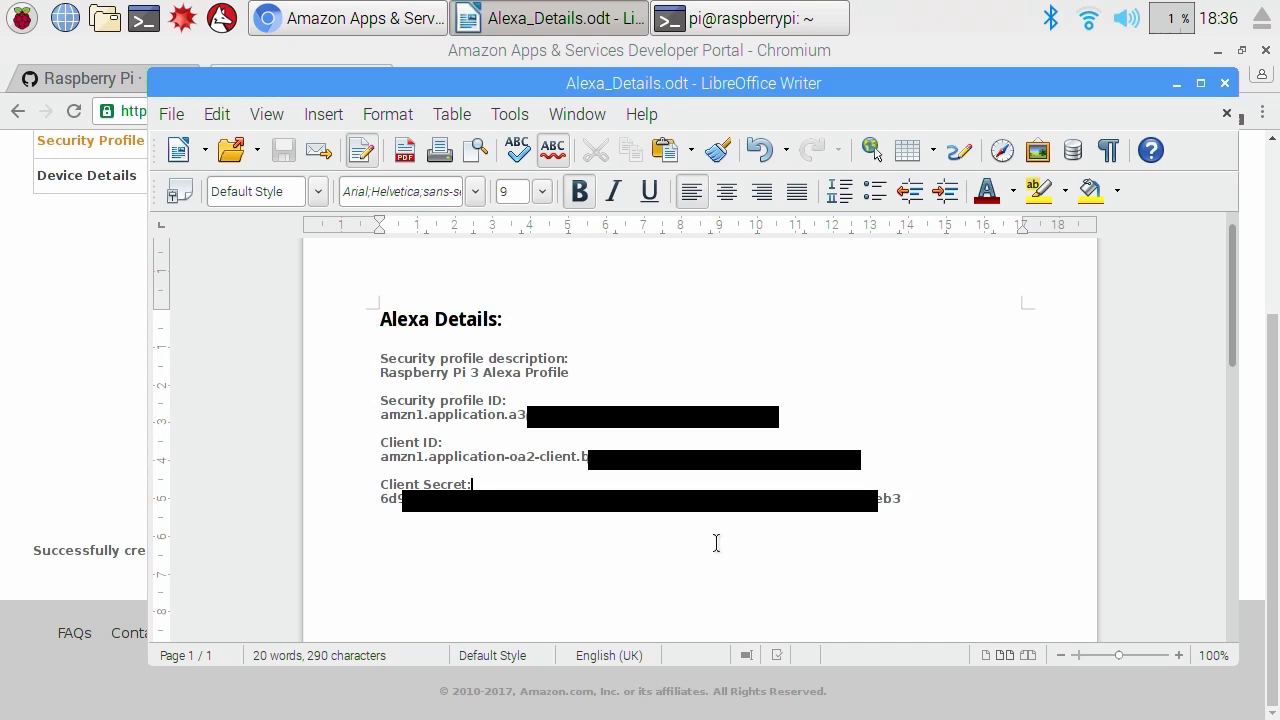
pyautogui.click(1175, 84)
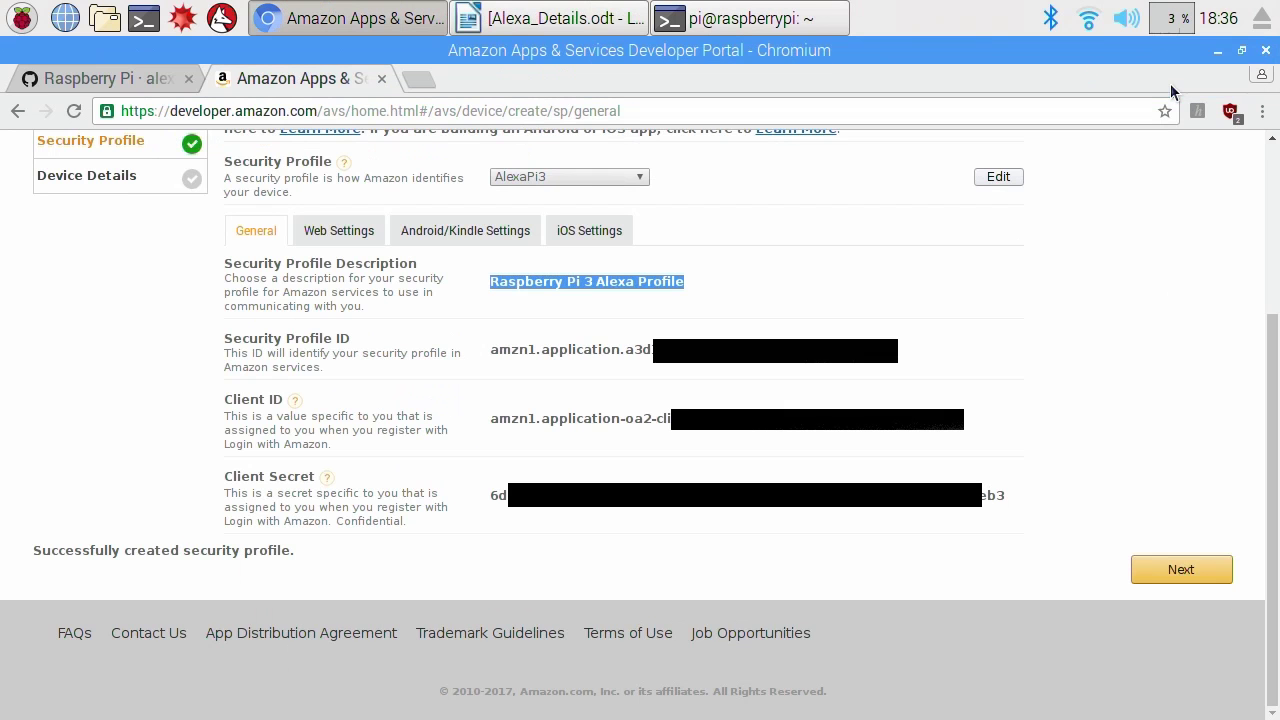
pyautogui.click(1020, 284)
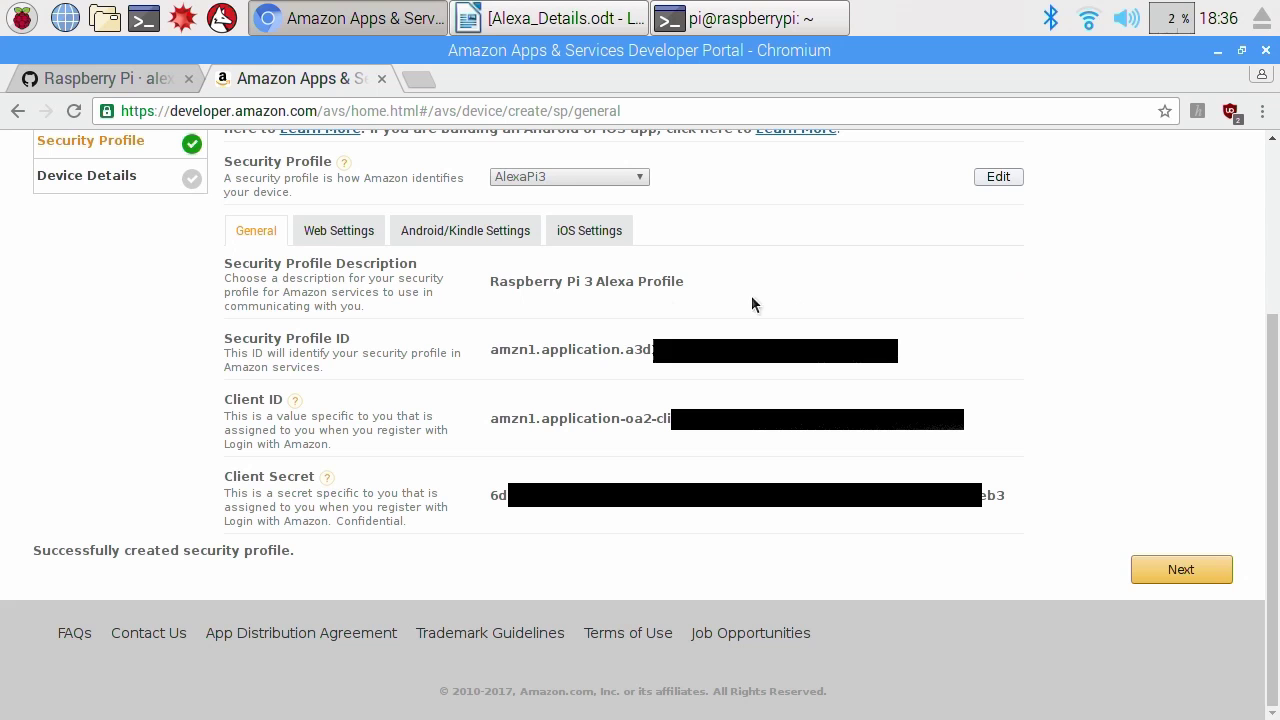
pyautogui.click(337, 232)
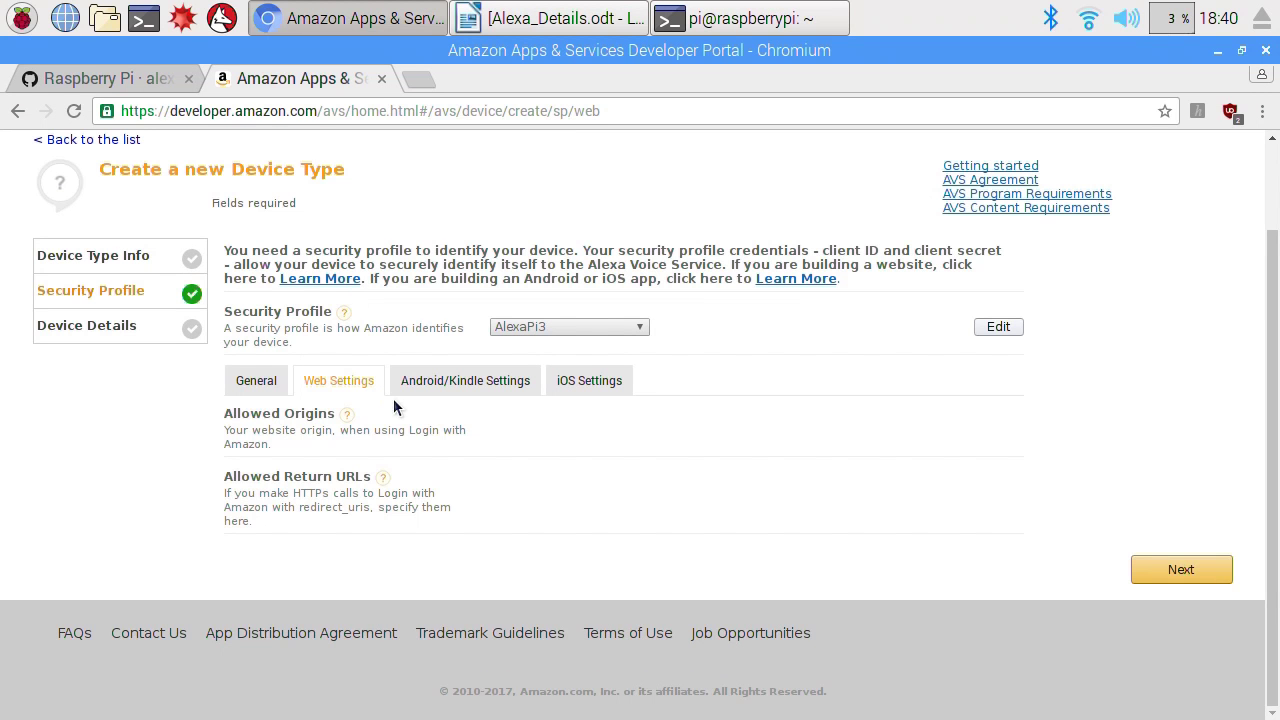
pyautogui.click(999, 327)
pyautogui.click(527, 428)
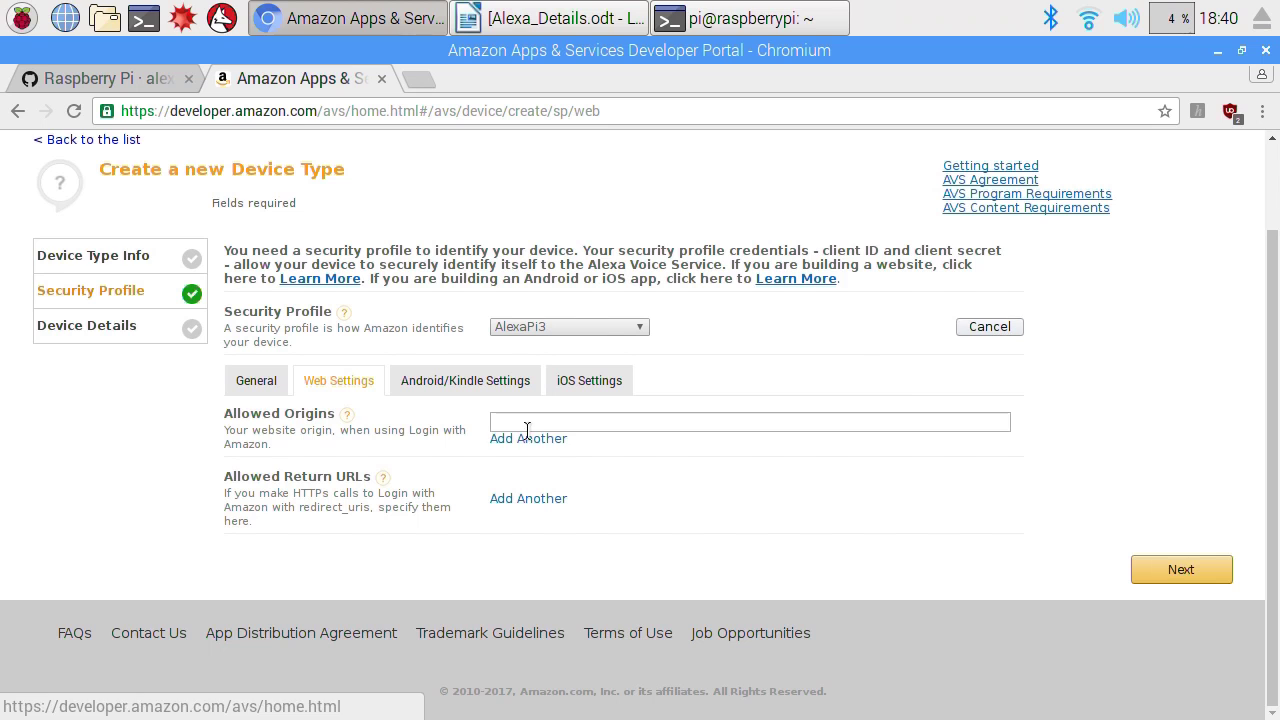
pyautogui.click(549, 421)
pyautogui.write('https')
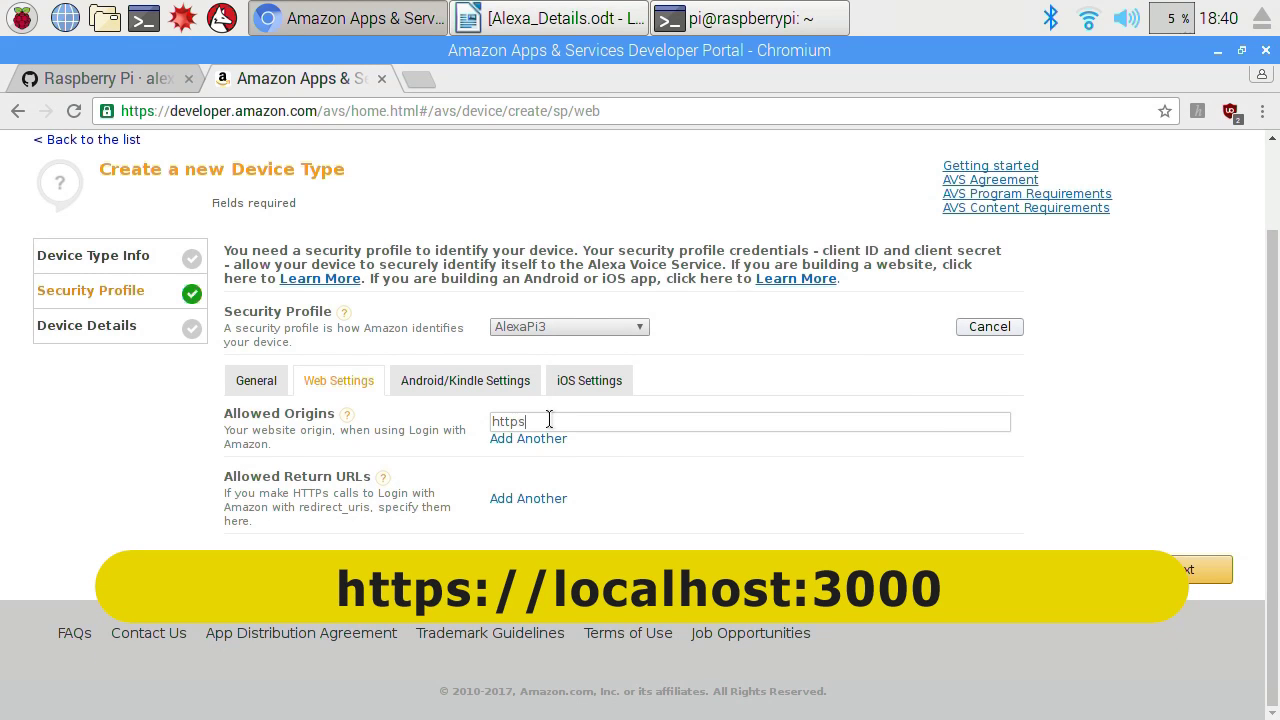
pyautogui.write('://localhost:3000')
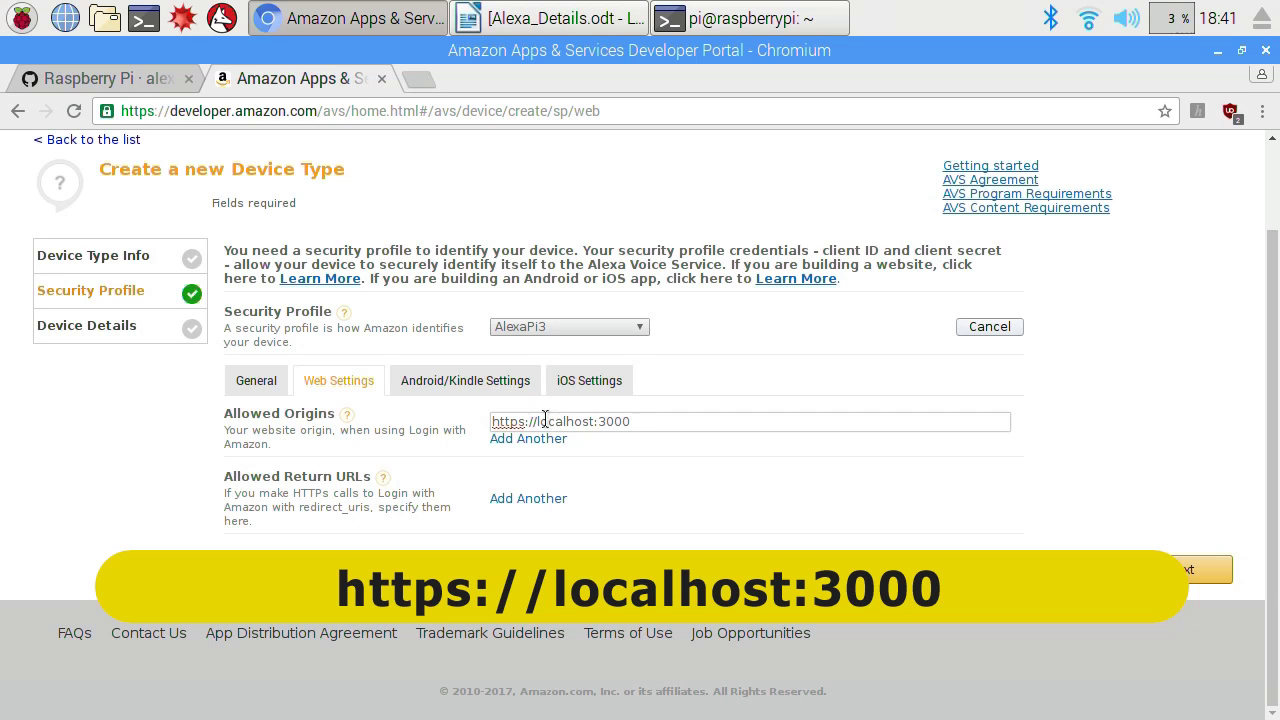
pyautogui.click(535, 499)
pyautogui.write('https')
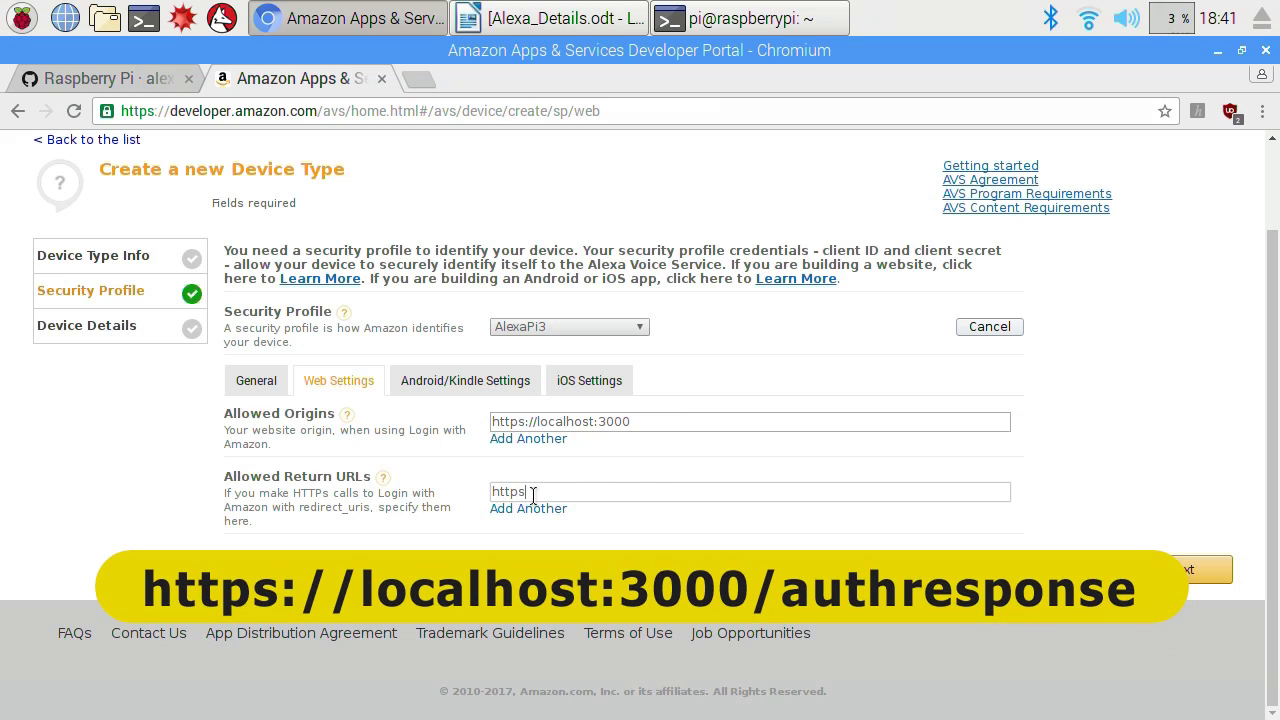
pyautogui.write('://localhost:3000/au')
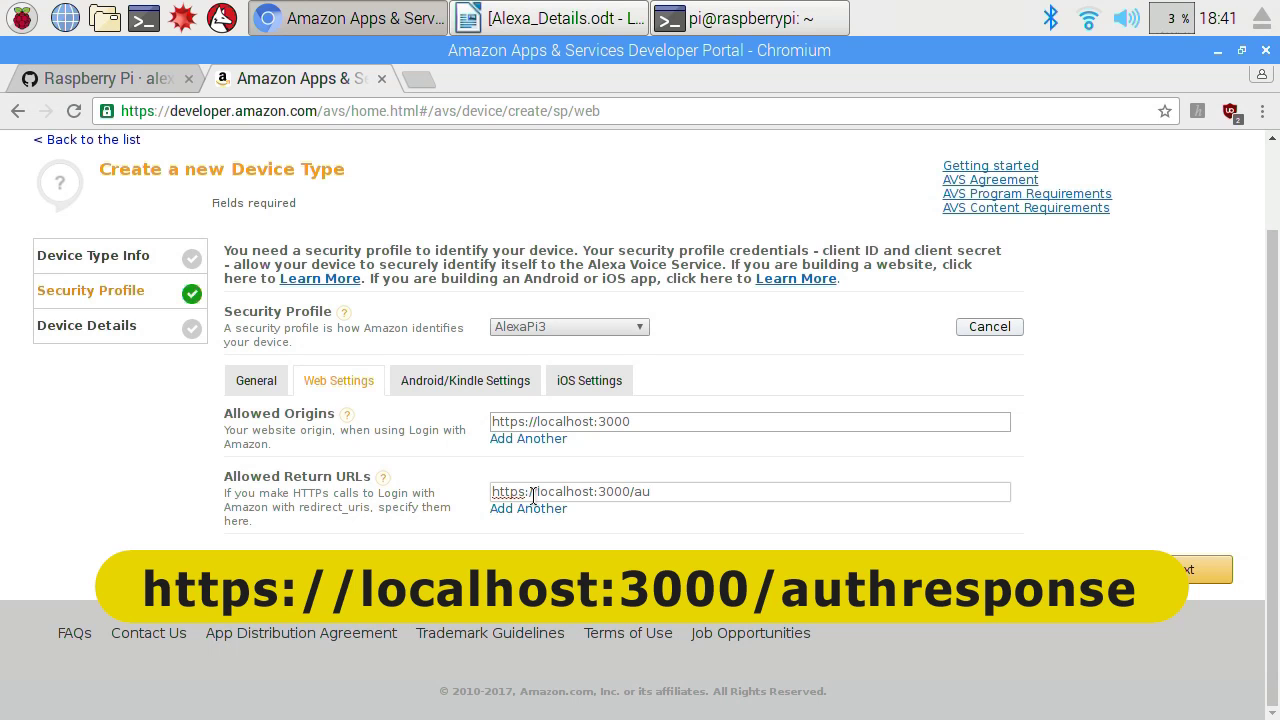
pyautogui.write('thresponse')
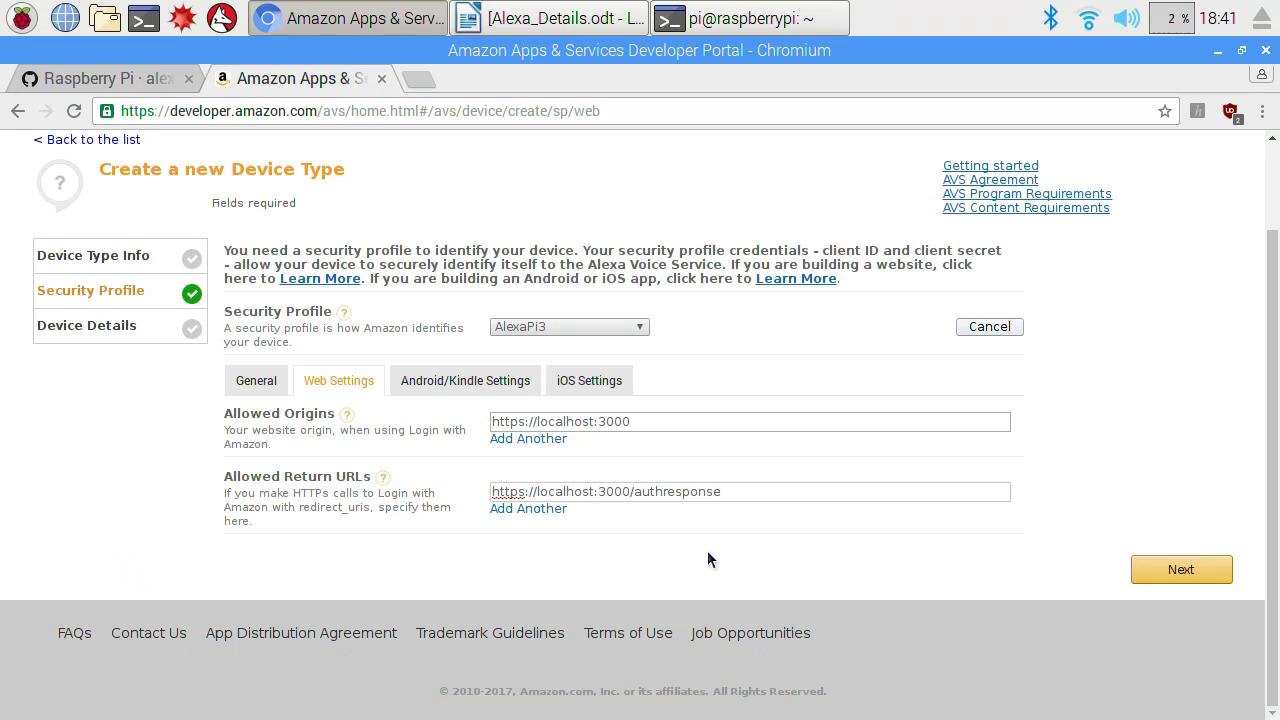
# Upload Device_Details_Image_142x130.png from Pictures as the device image.
pyautogui.click(1173, 562)
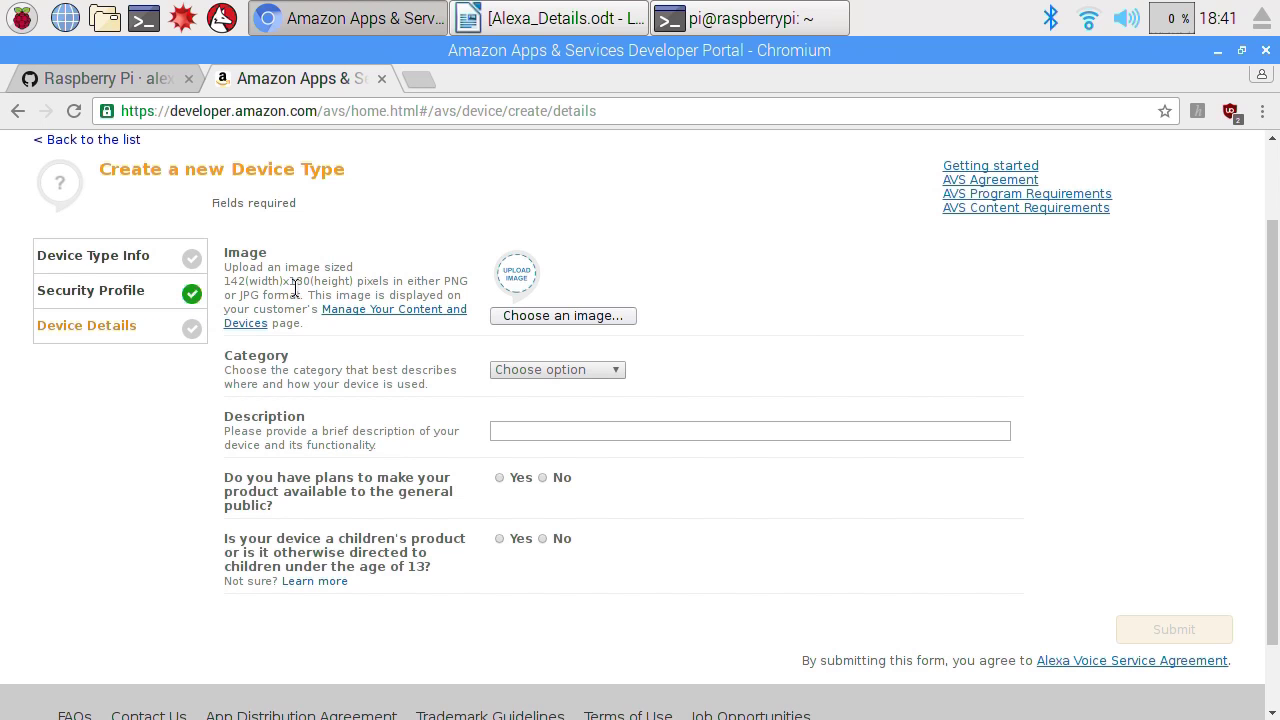
pyautogui.click(563, 316)
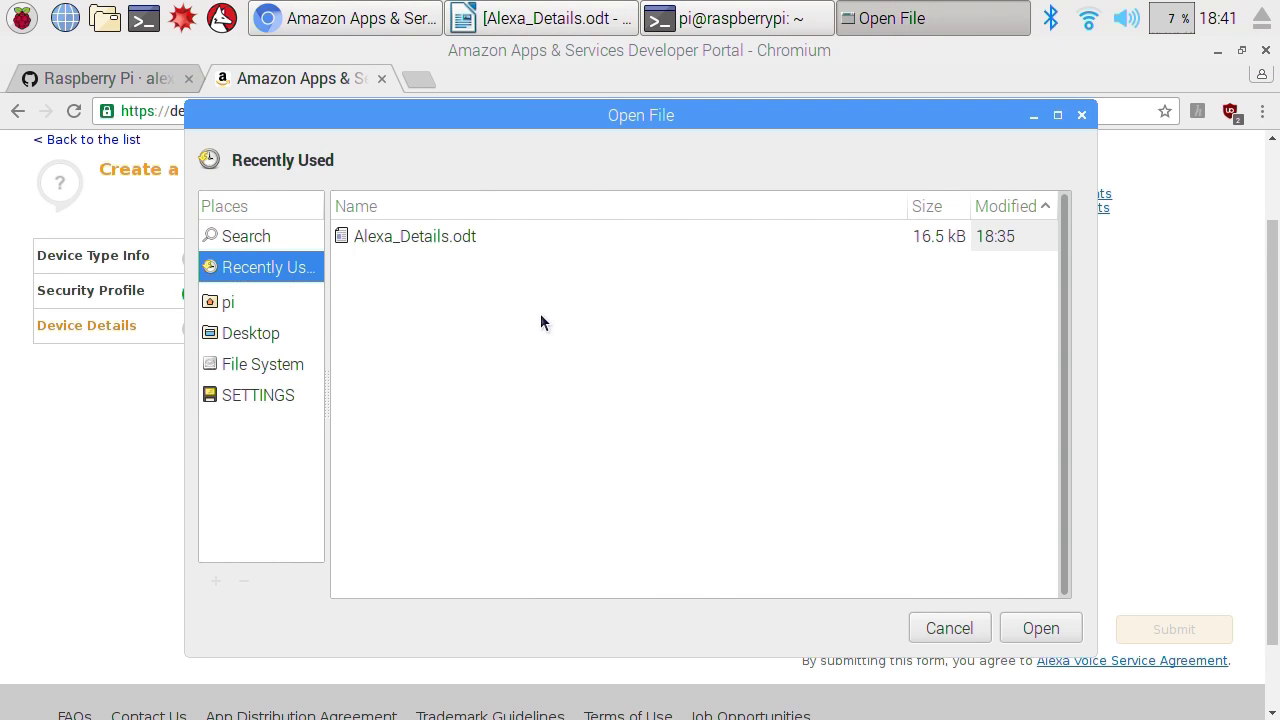
pyautogui.click(233, 301)
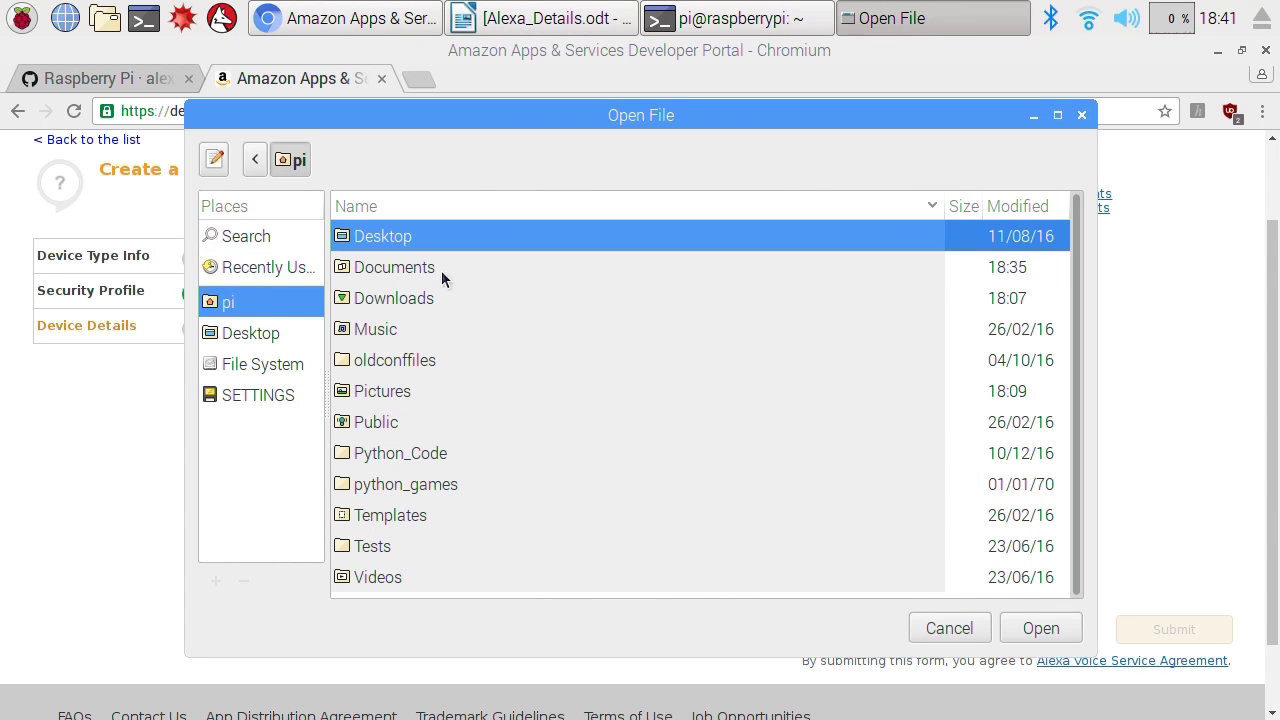
pyautogui.doubleClick(383, 396)
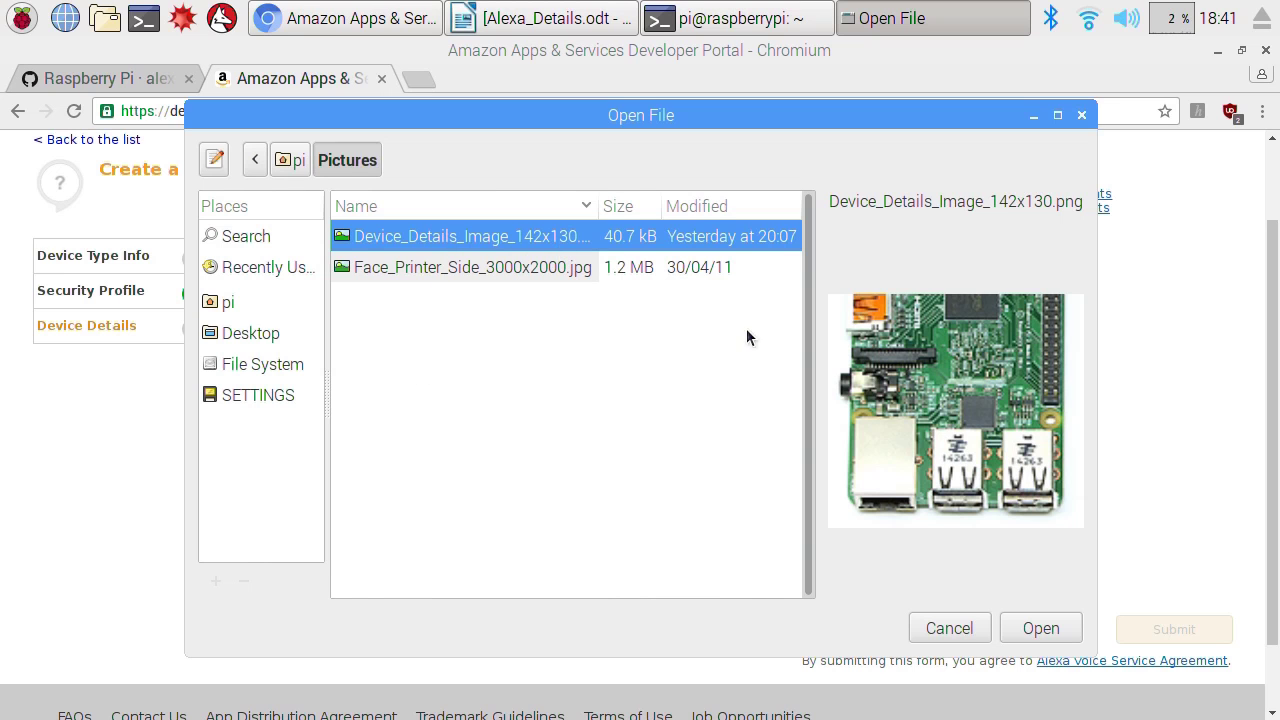
pyautogui.click(1037, 630)
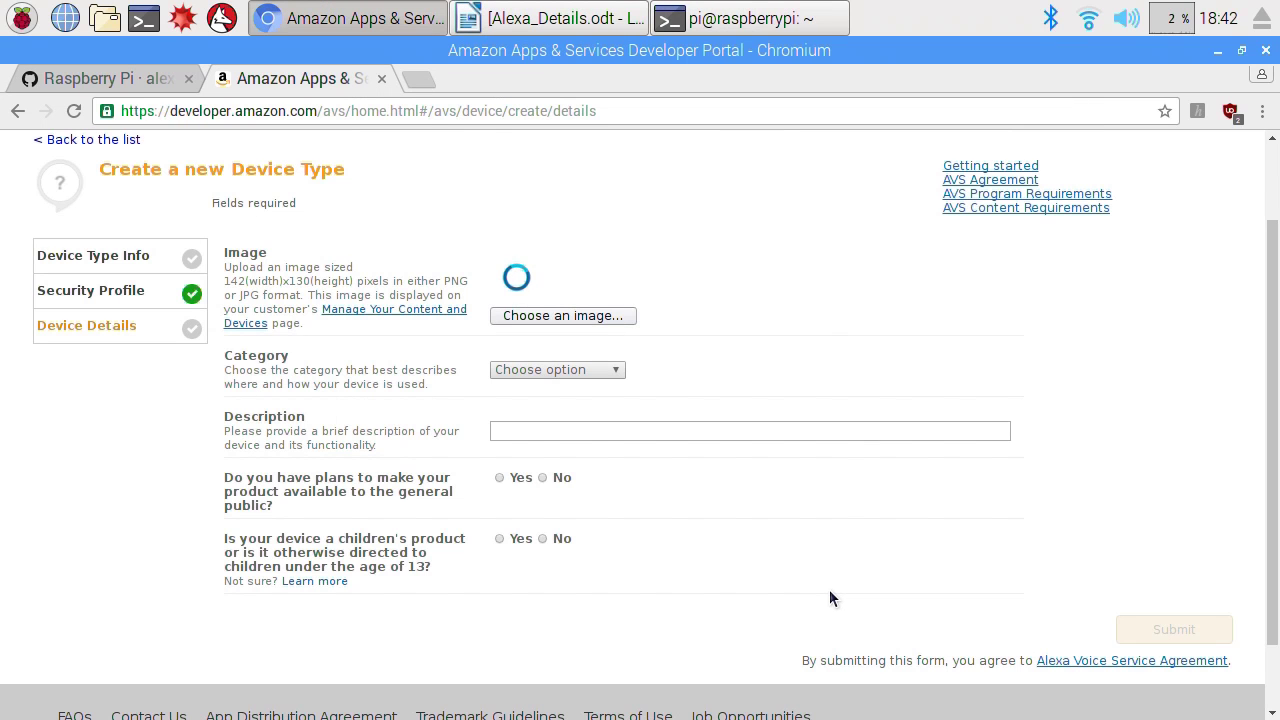
# Set category Other, description 'Raspberry Pi - Alexa Profile', answer No, and submit the device.
pyautogui.scroll(-2, 829, 598)
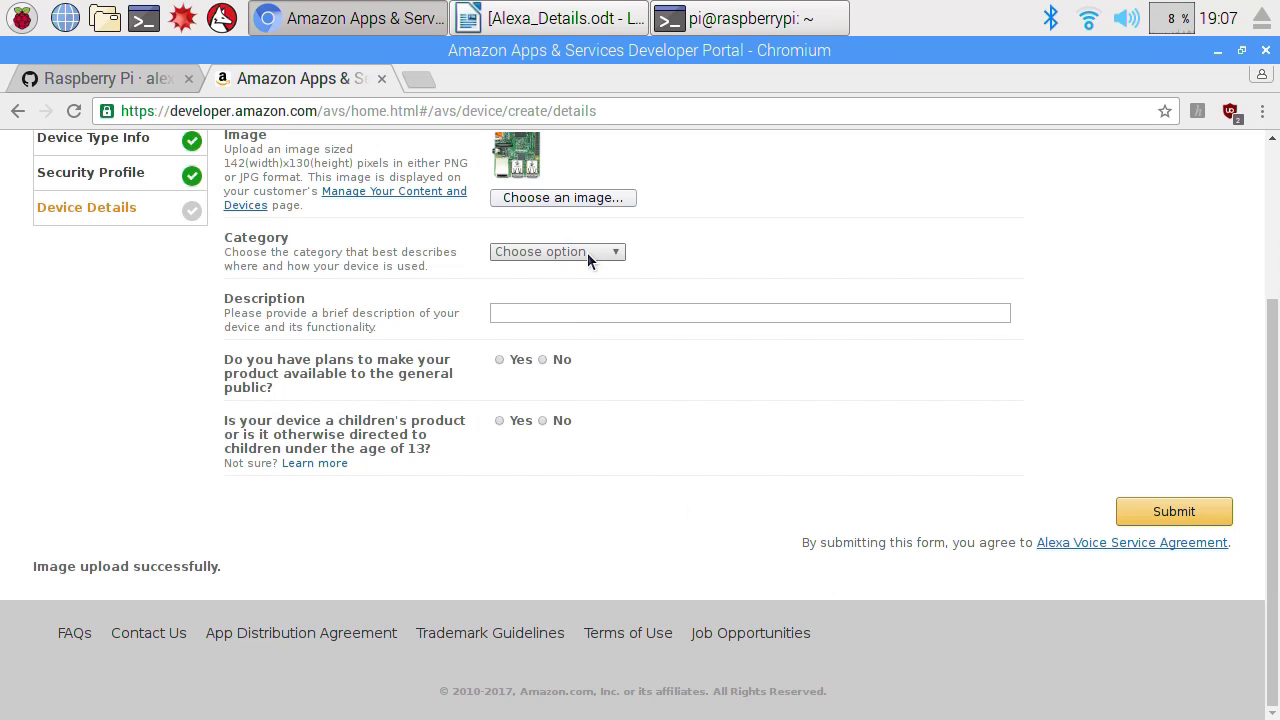
pyautogui.click(587, 252)
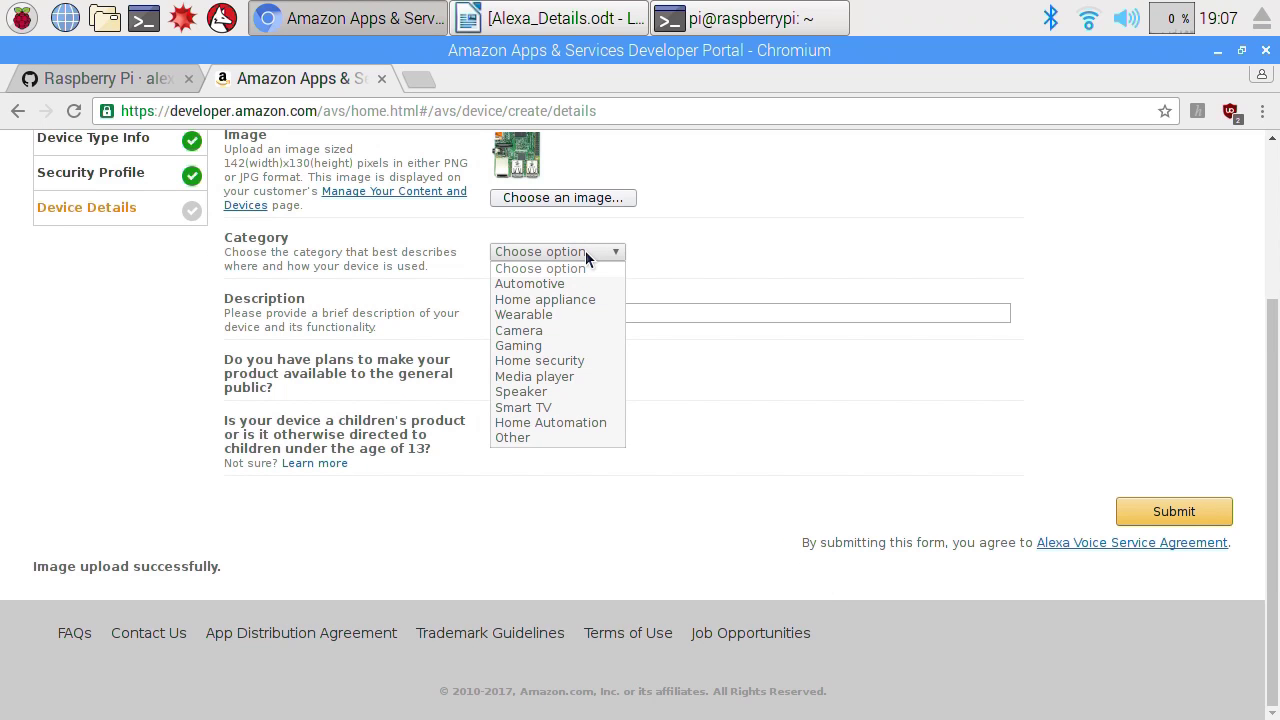
pyautogui.click(551, 437)
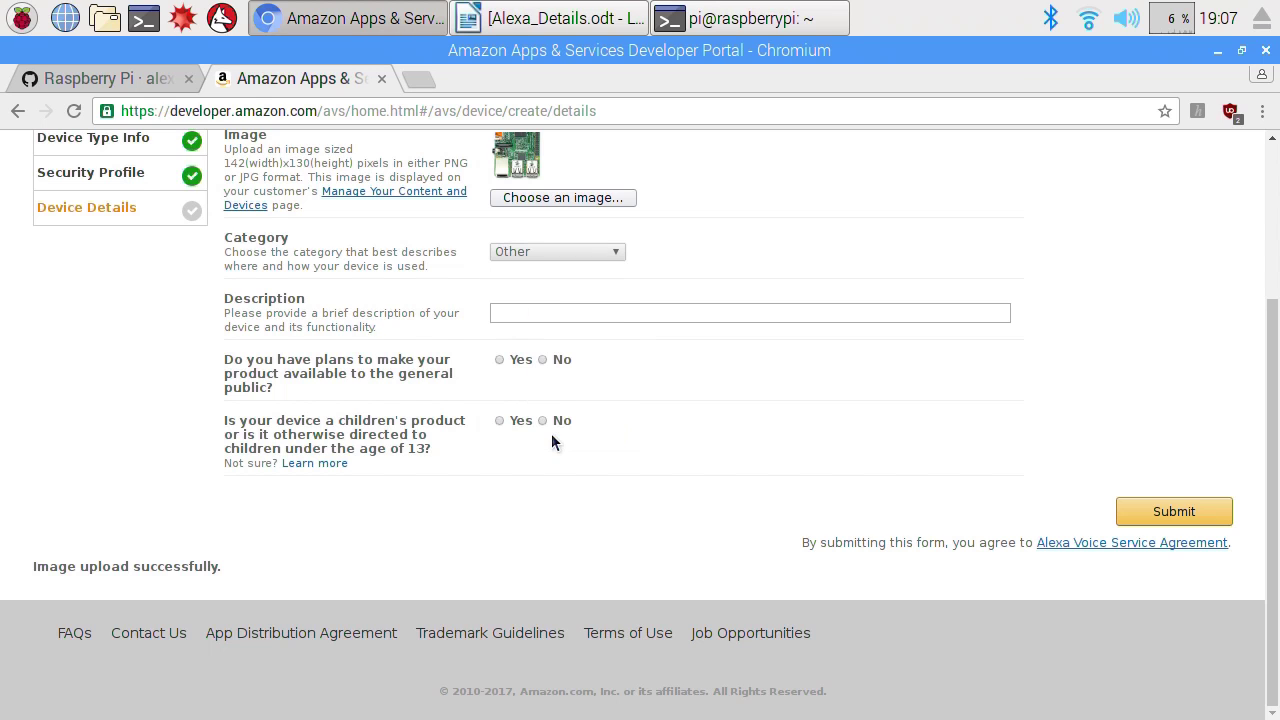
pyautogui.click(574, 313)
pyautogui.write('Raspberry Pi - Alexa Profile')
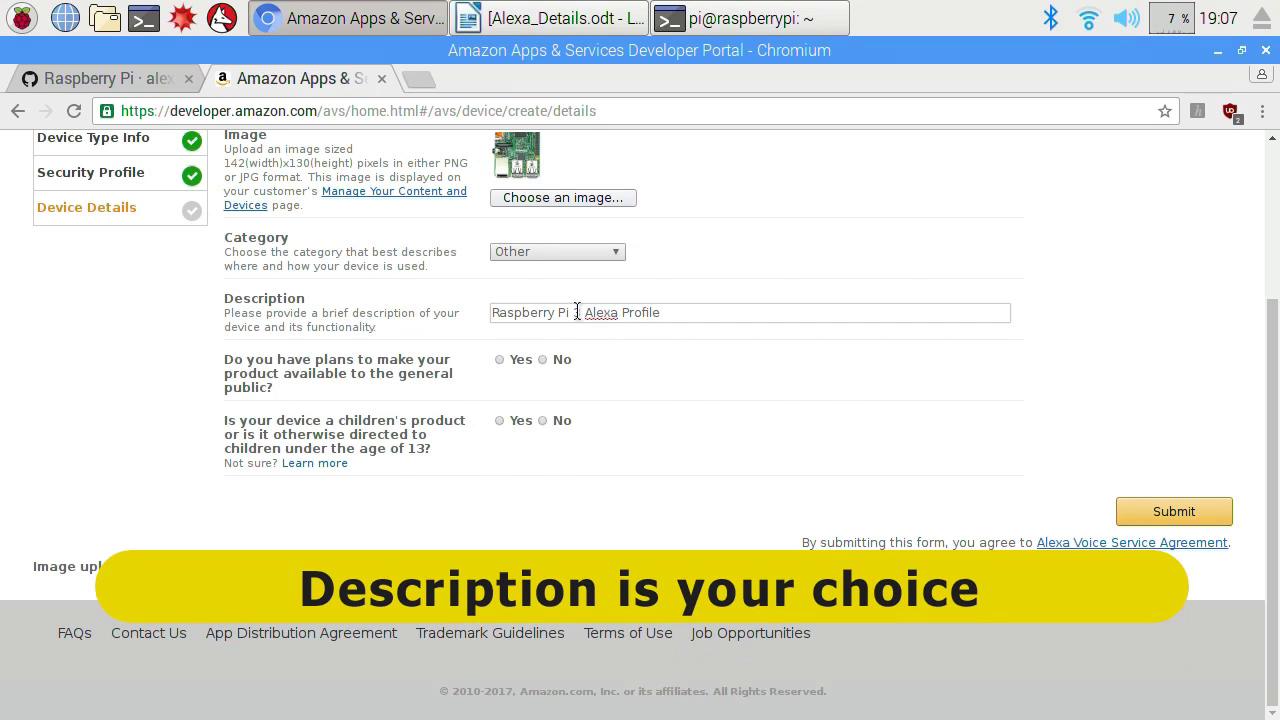
pyautogui.click(543, 360)
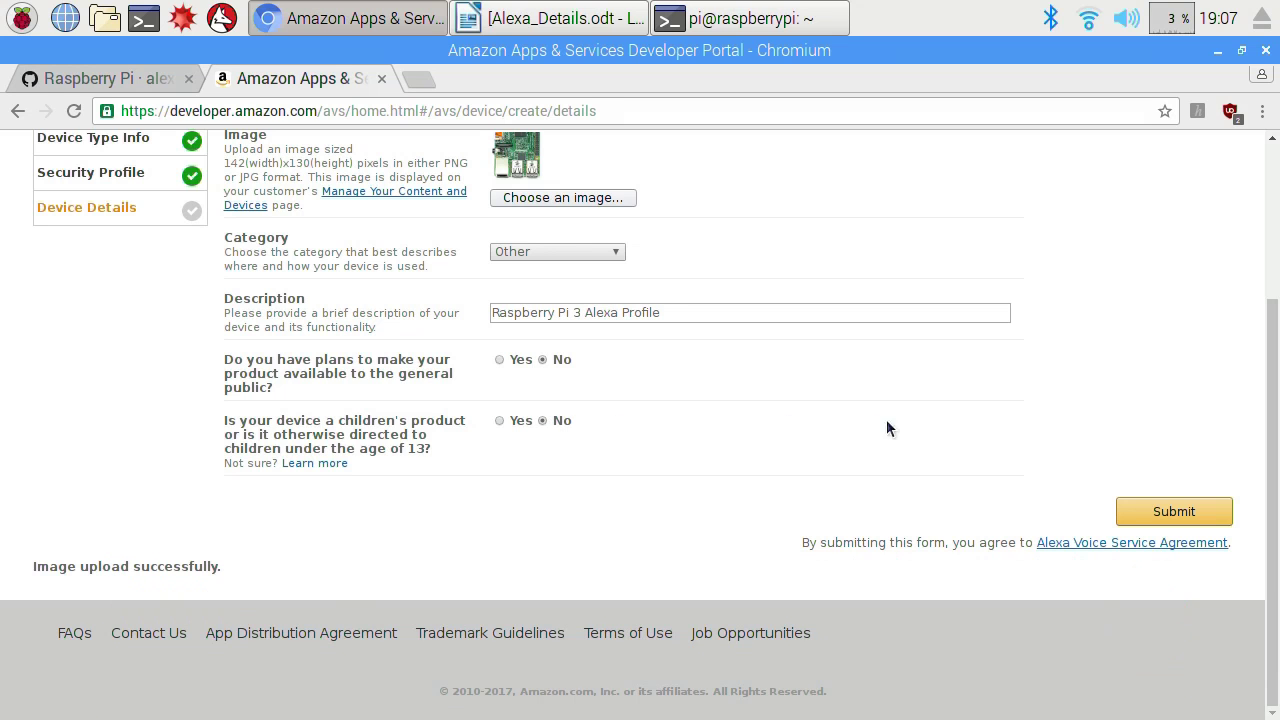
pyautogui.click(1153, 514)
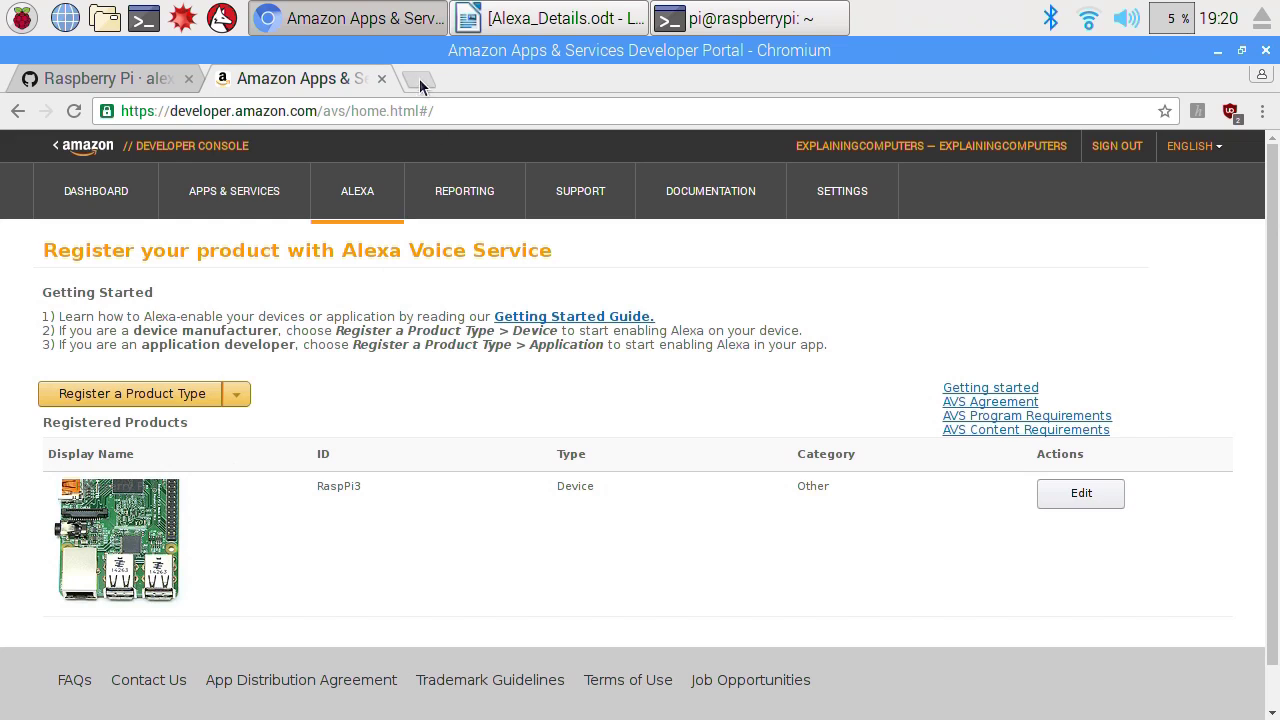
# Load developer.amazon.com/lwa/sp/overview.html and enable Login with Amazon for AlexaPi3.
pyautogui.click(419, 79)
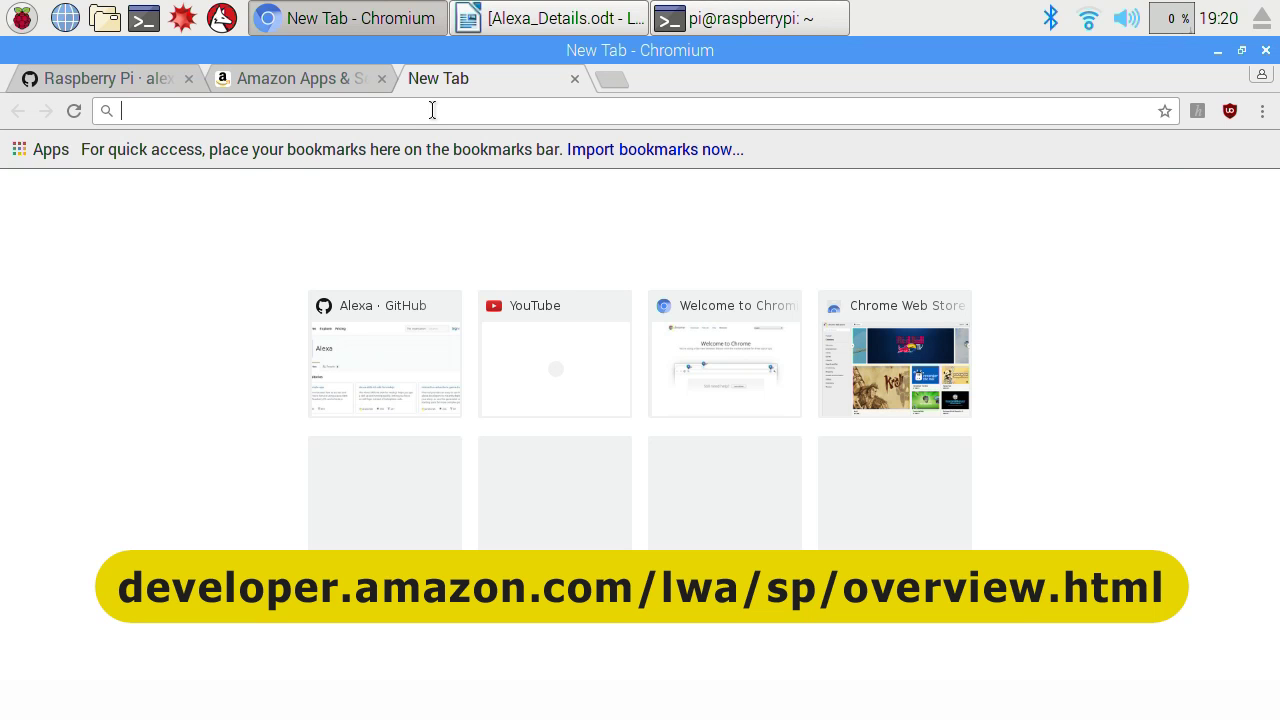
pyautogui.write('https://developer.amazon.com/lwa/sp/overview.html')
pyautogui.press('Return')
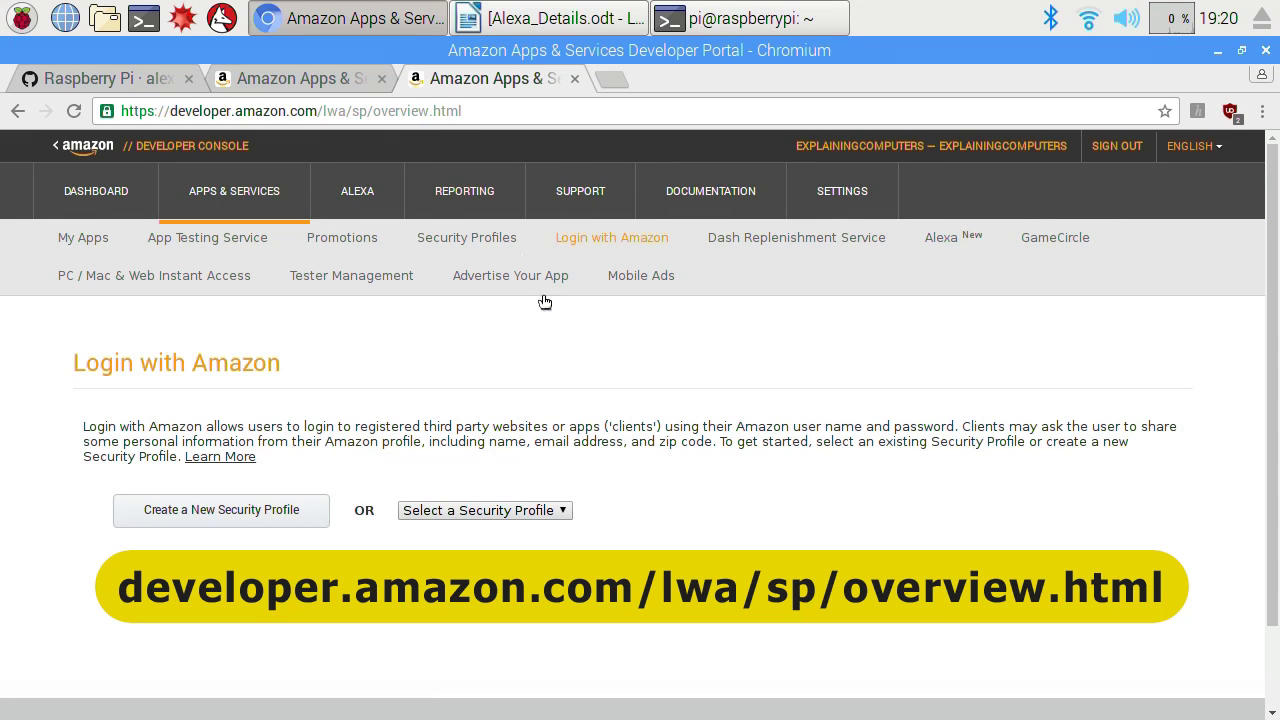
pyautogui.click(562, 512)
pyautogui.click(481, 544)
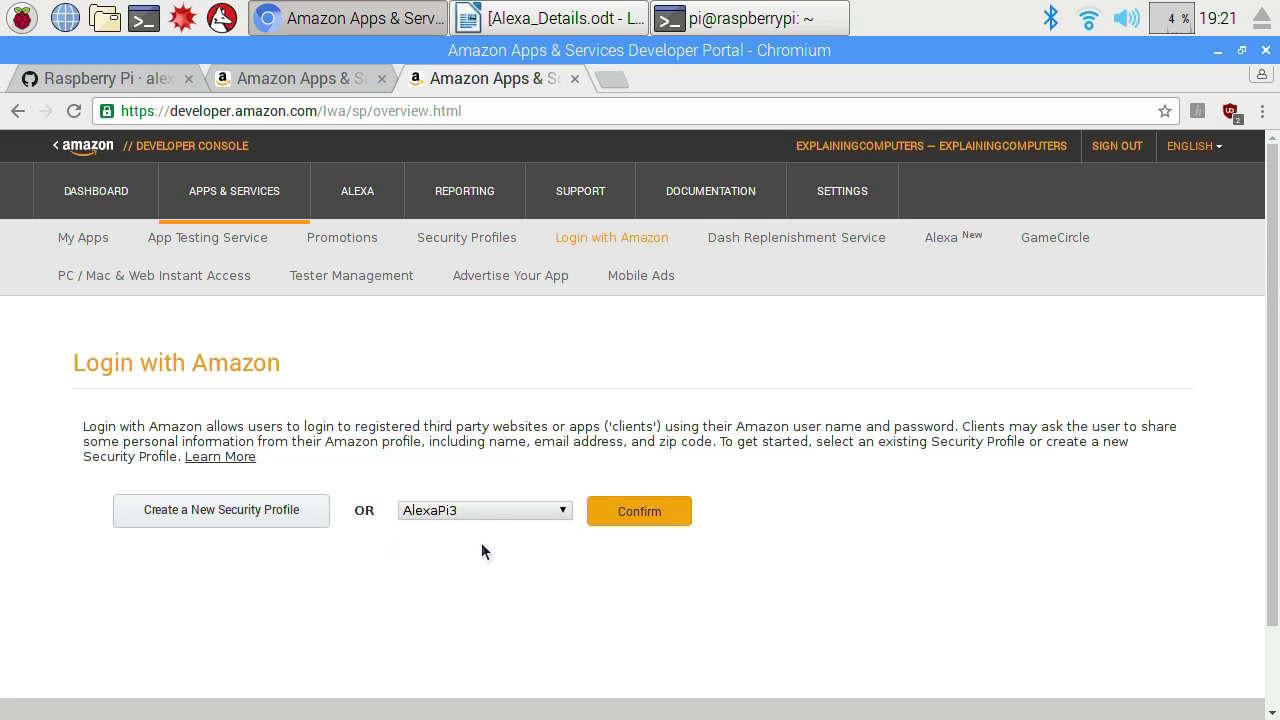
pyautogui.click(641, 512)
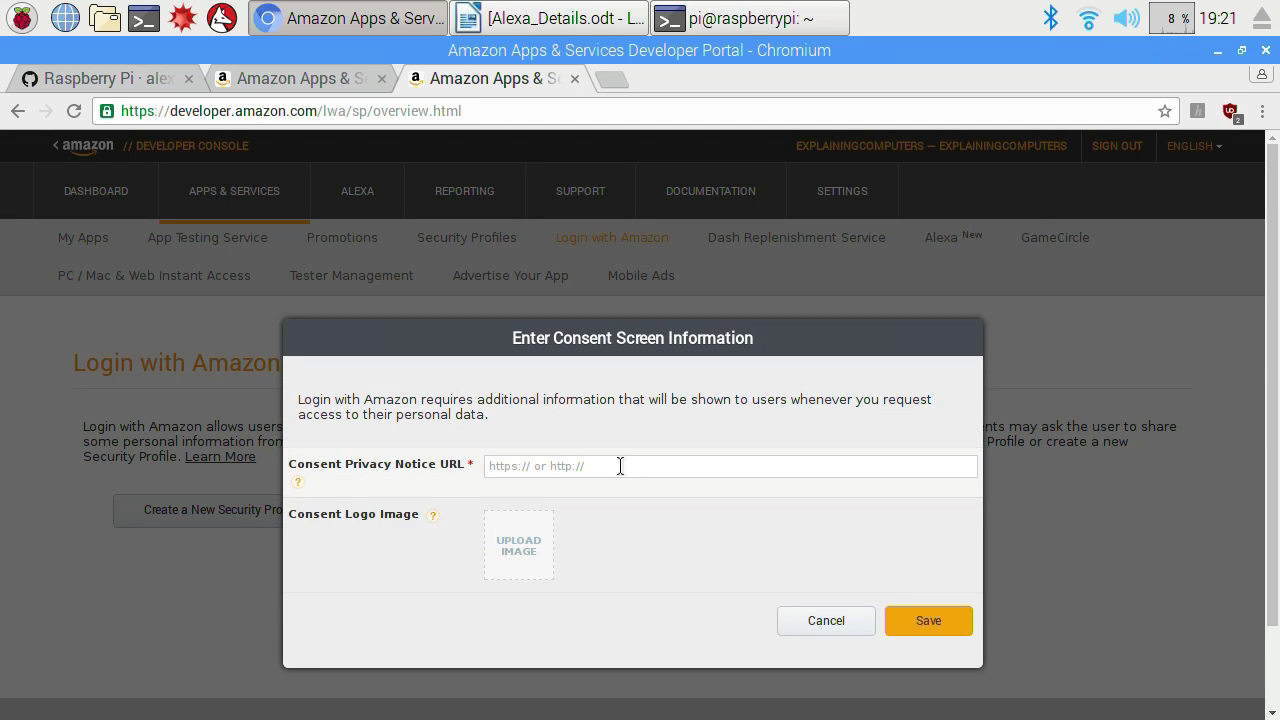
pyautogui.click(618, 466)
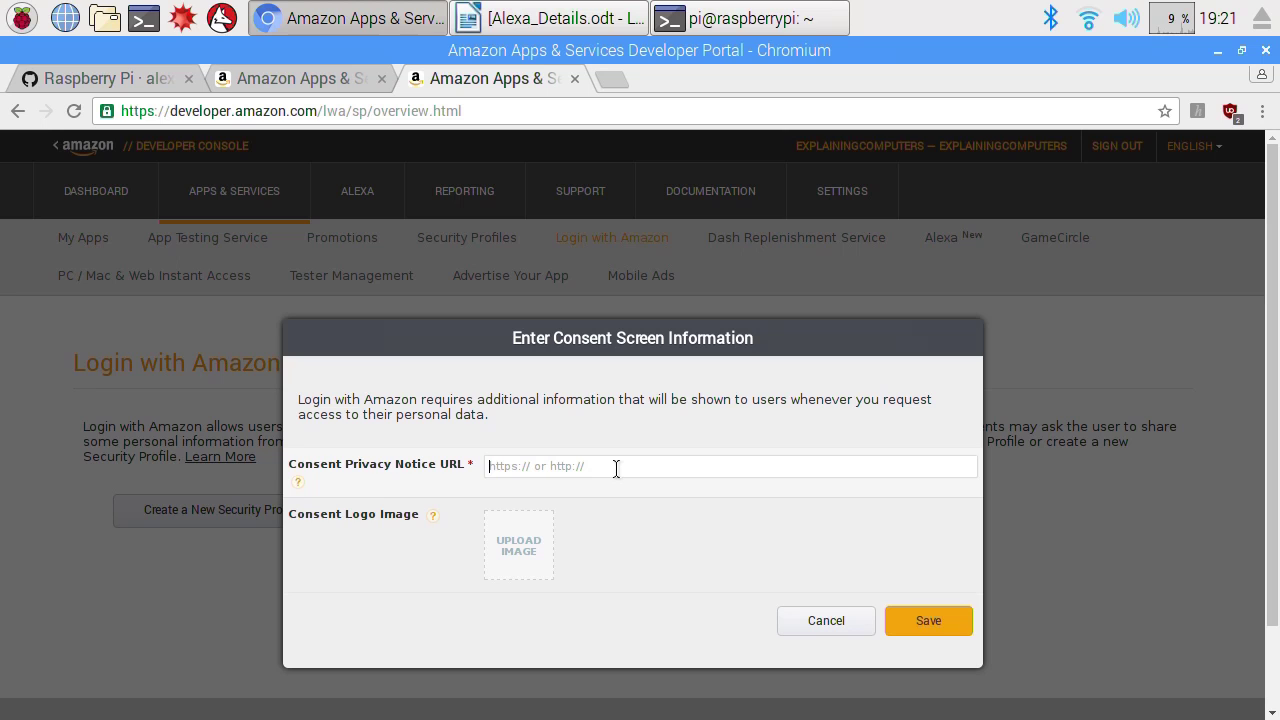
pyautogui.write('h')
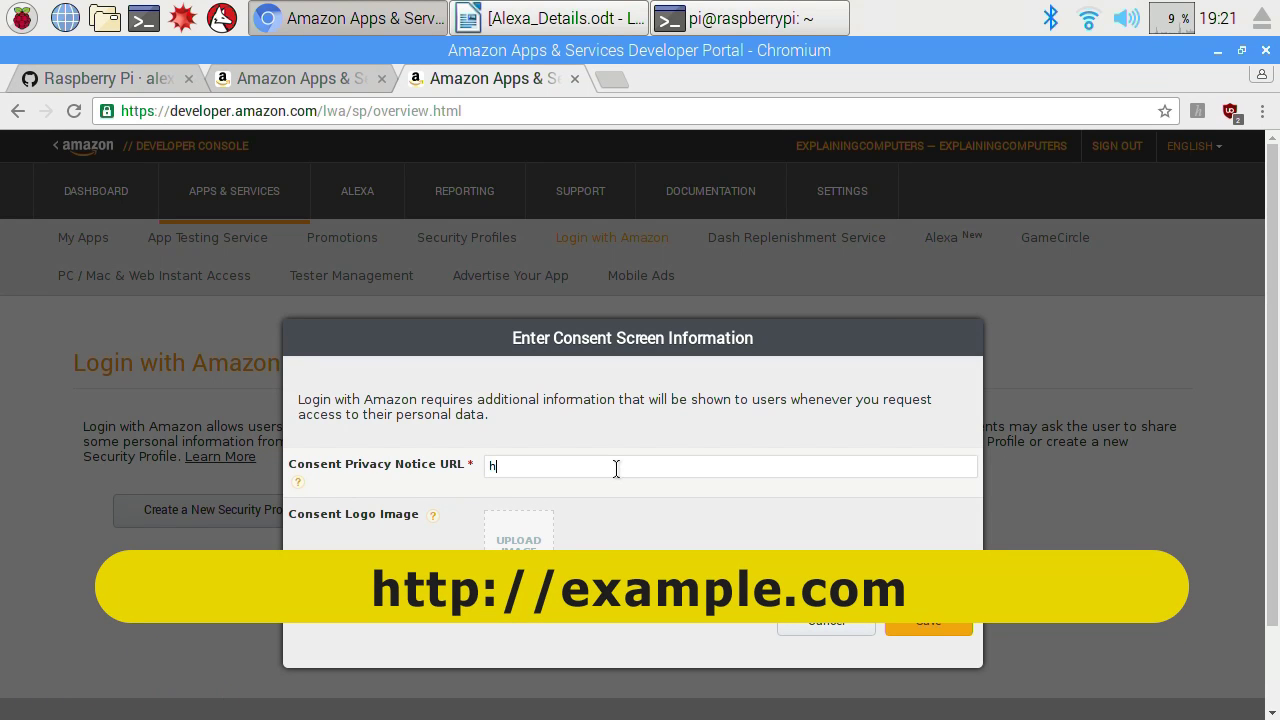
pyautogui.write('ttp://example.com')
pyautogui.click(927, 624)
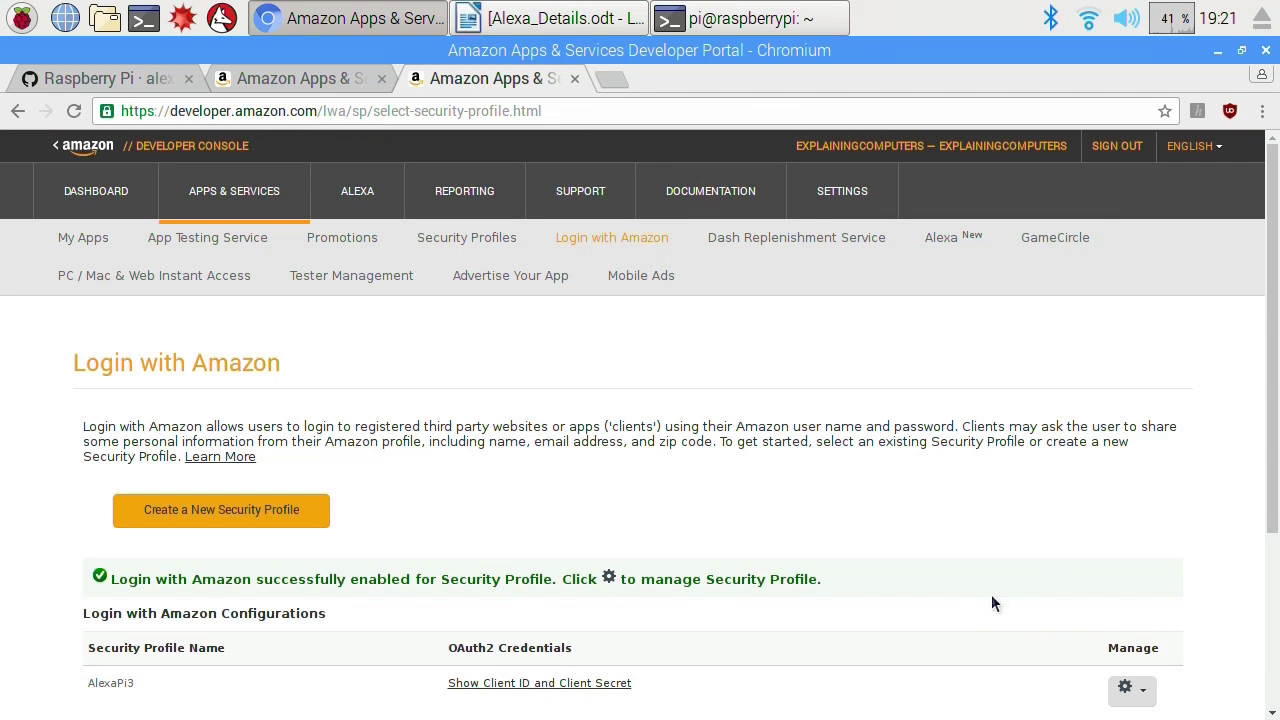
pyautogui.scroll(-3, 1199, 517)
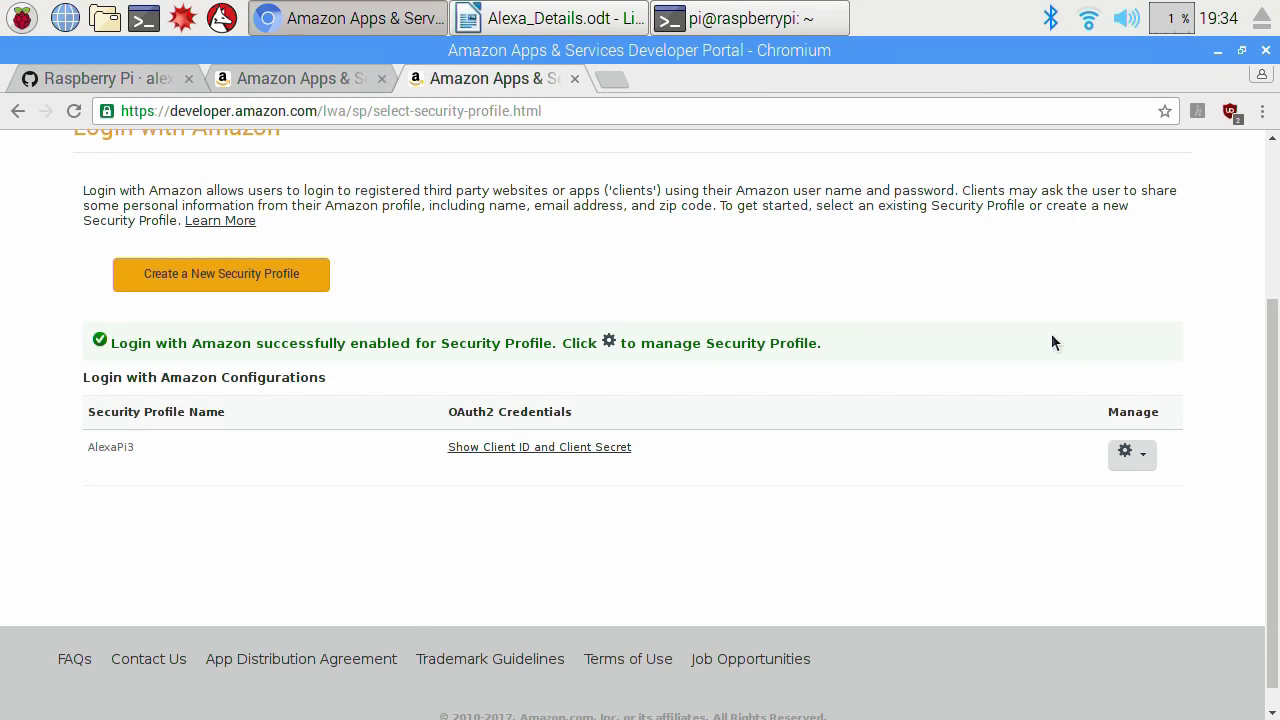
pyautogui.click(1218, 50)
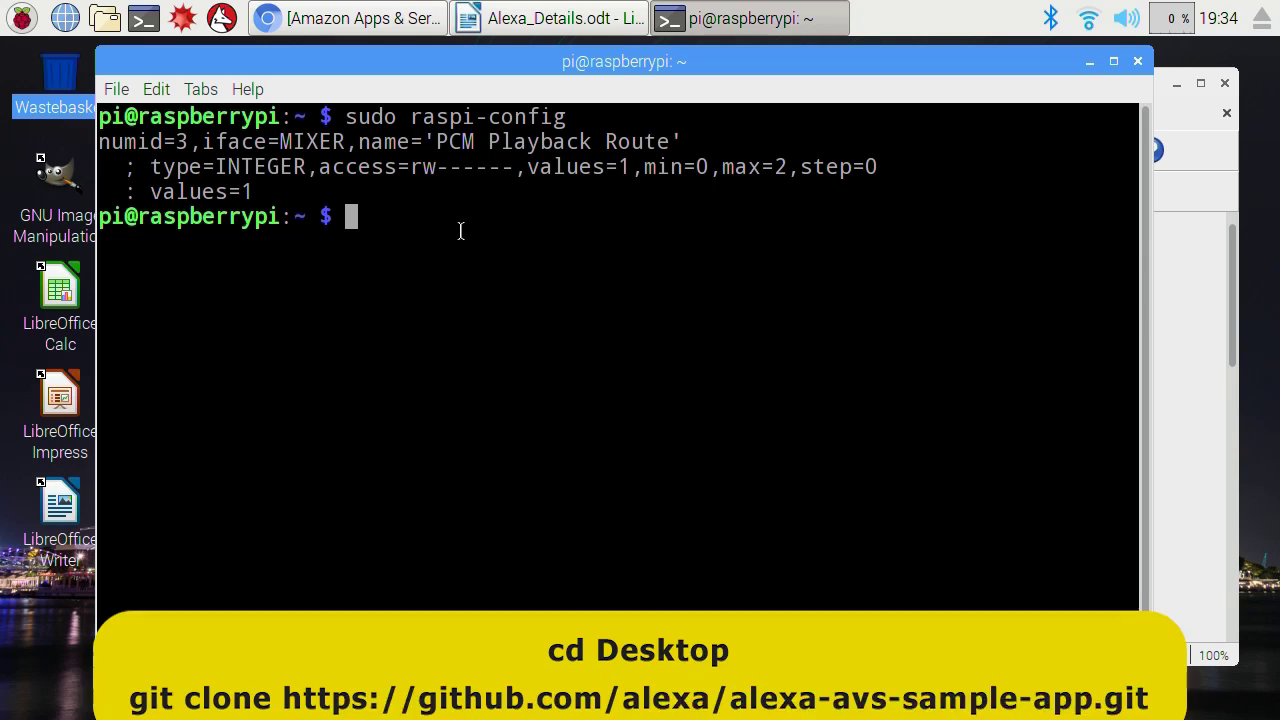
pyautogui.write('cd Desktop')
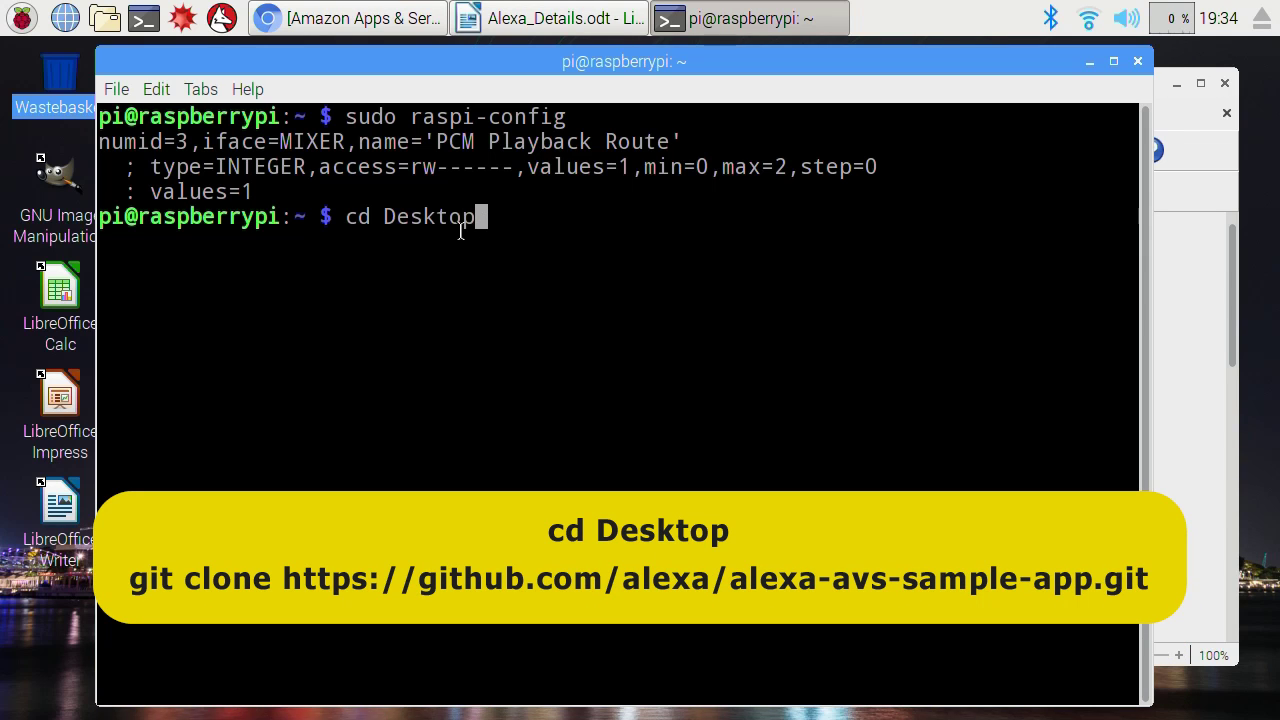
pyautogui.press('Return')
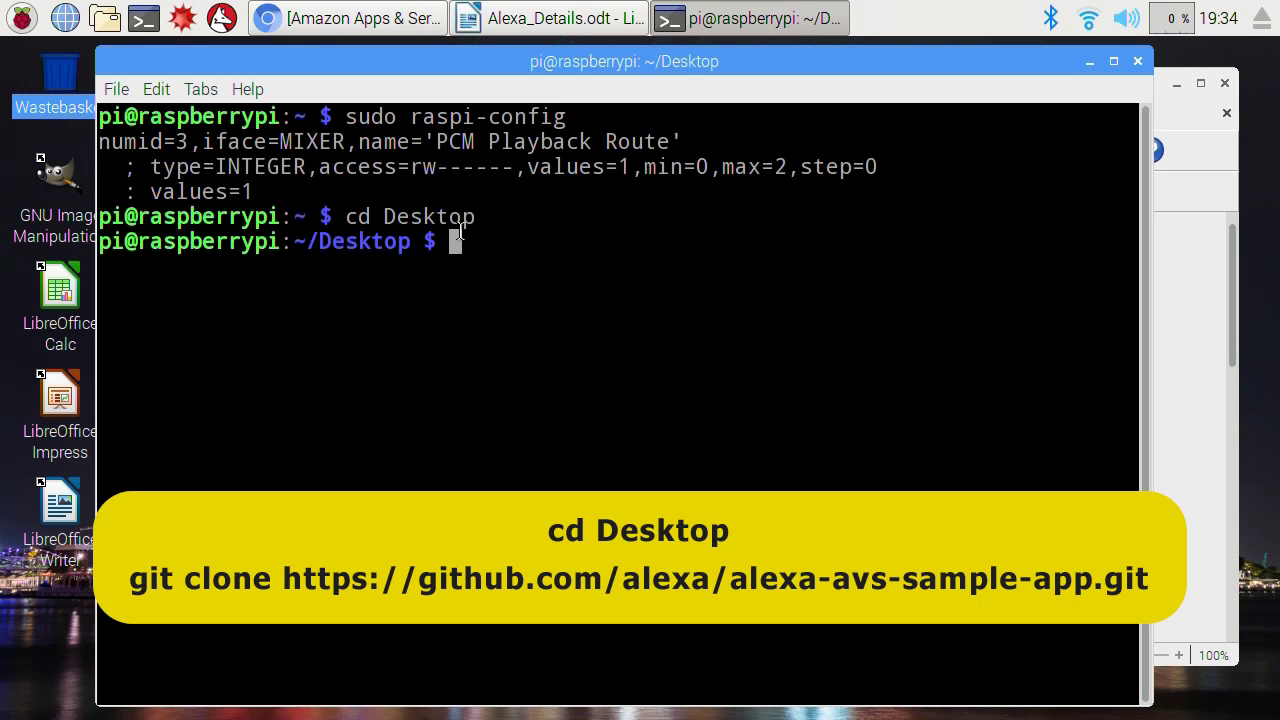
pyautogui.write('git c')
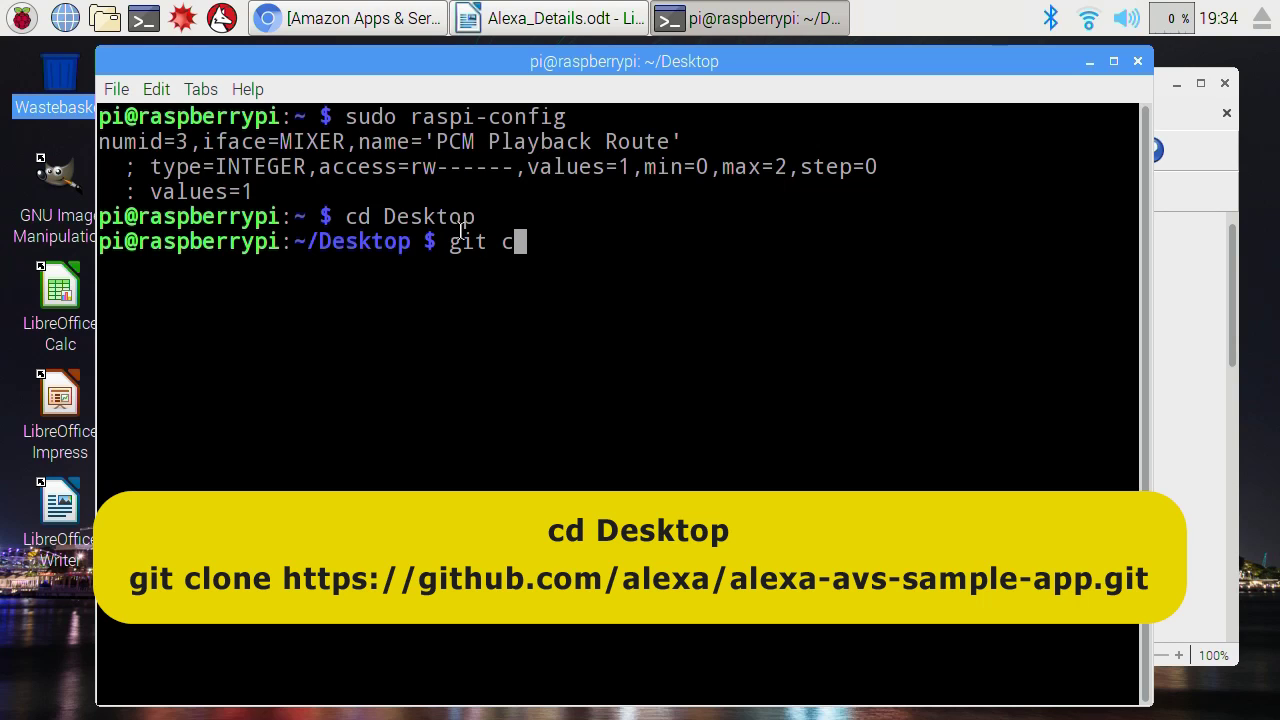
pyautogui.write('lone')
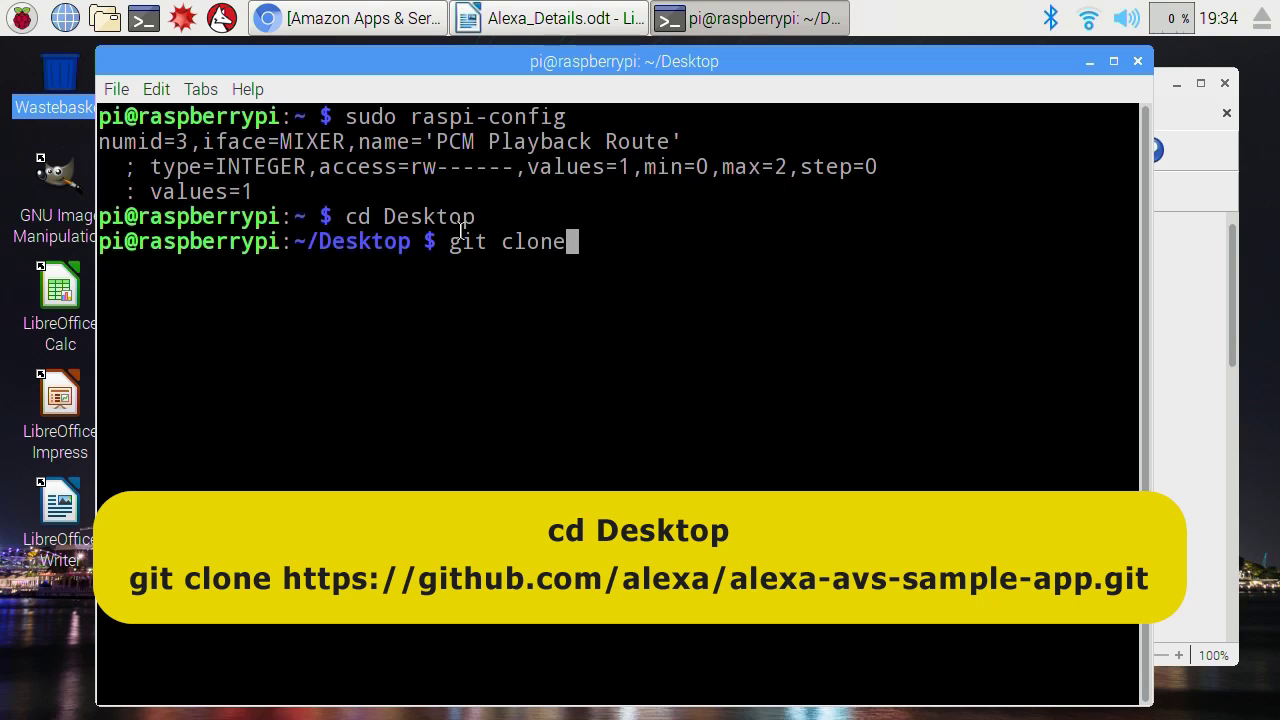
pyautogui.write(' https://github.com/alexa/alexa-avs-sample-app.git')
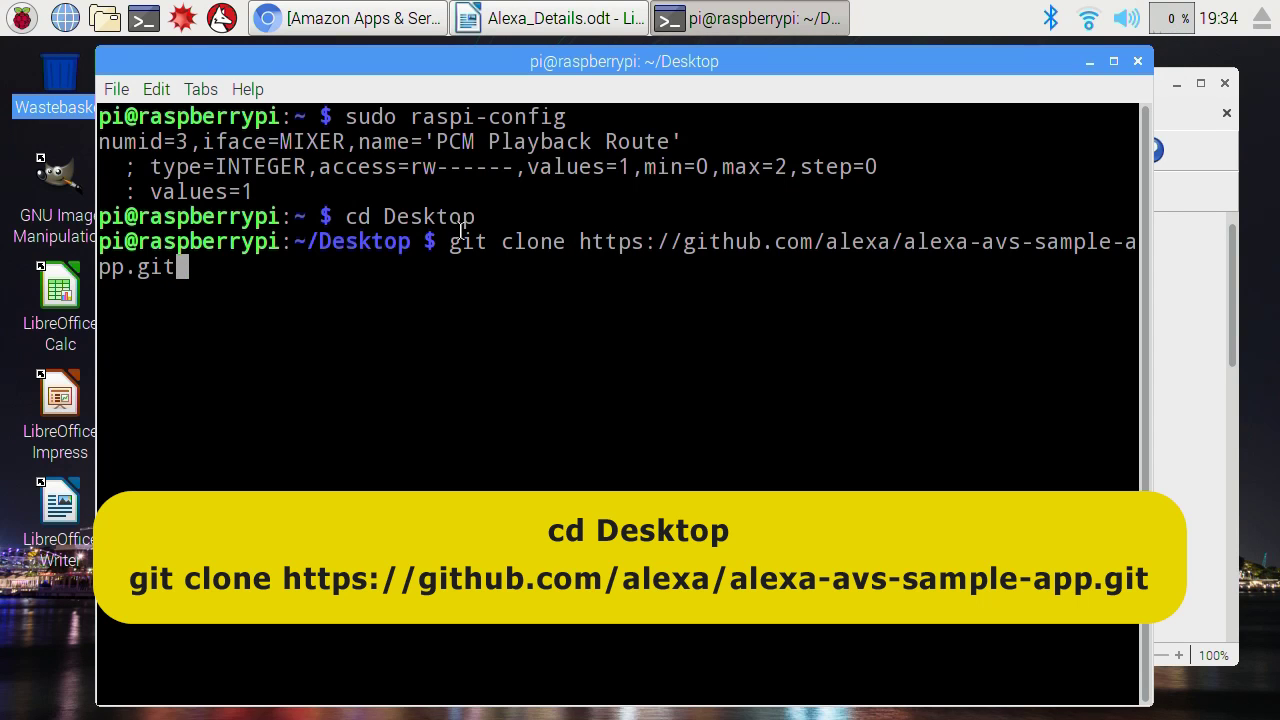
pyautogui.press('Return')
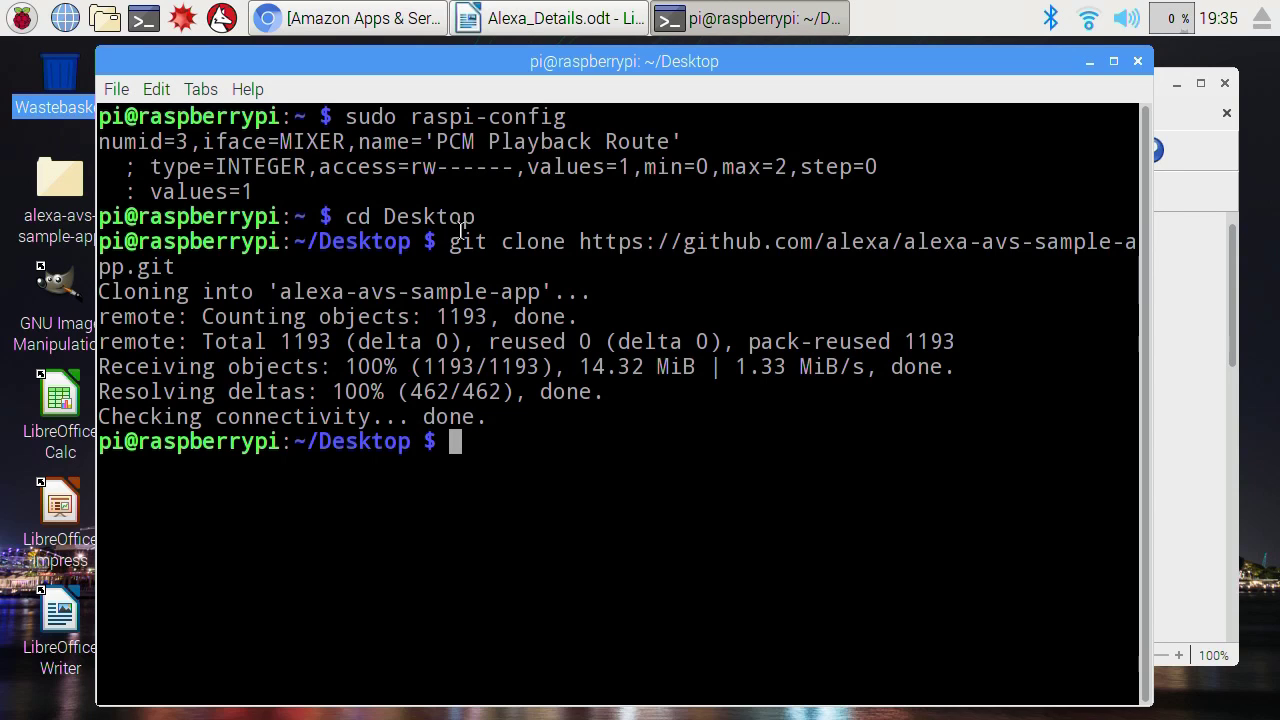
# Launch Python IDLE with administrator rights using sudo idle in a new terminal.
pyautogui.click(143, 18)
pyautogui.write('su')
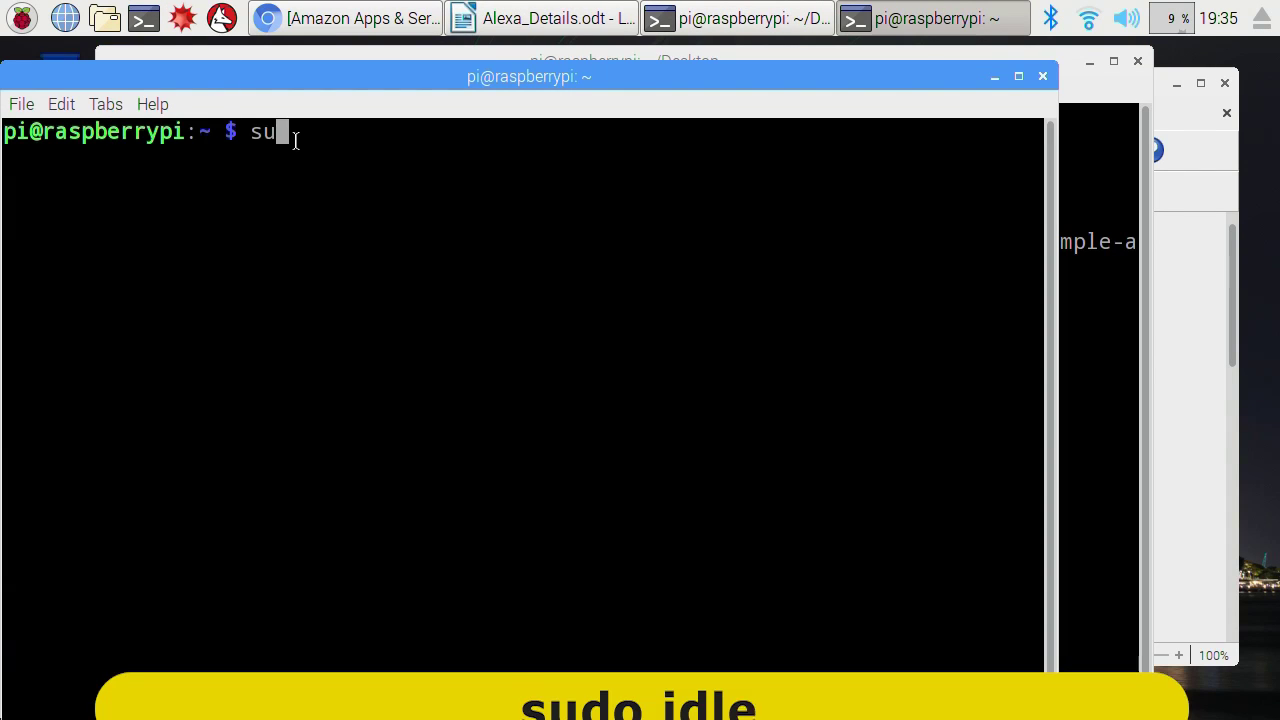
pyautogui.write('do idle')
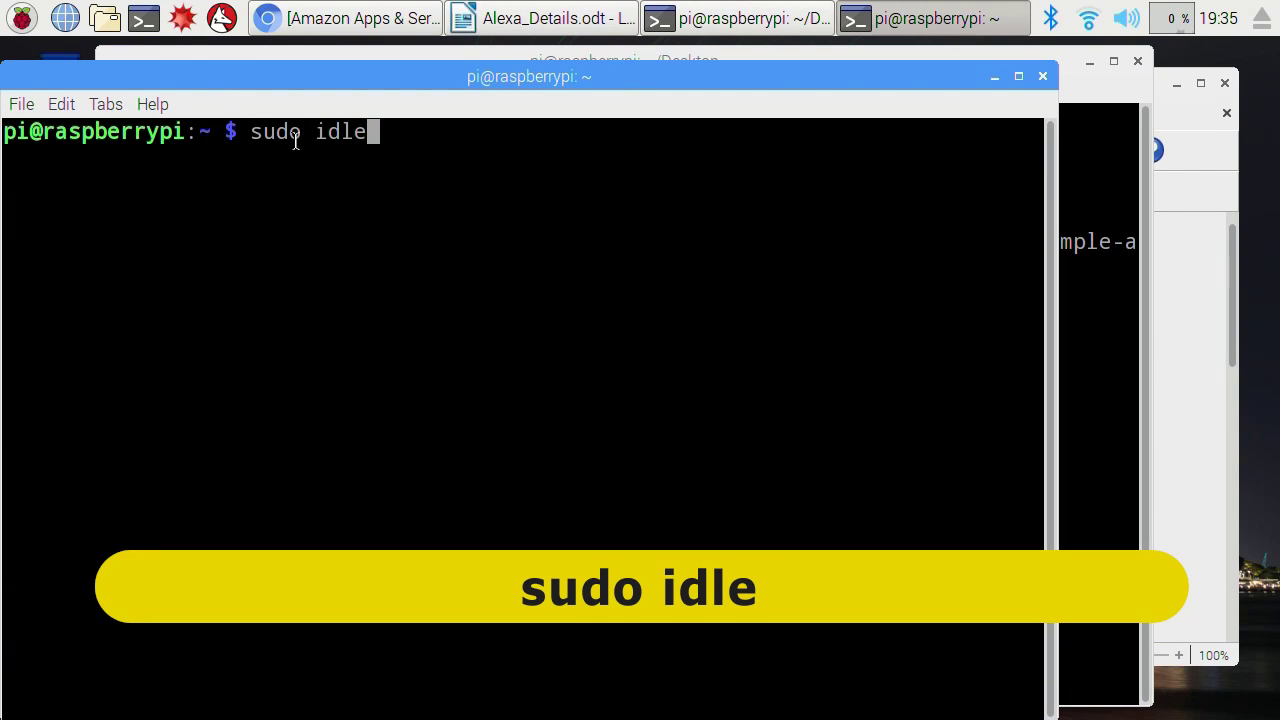
pyautogui.press('Return')
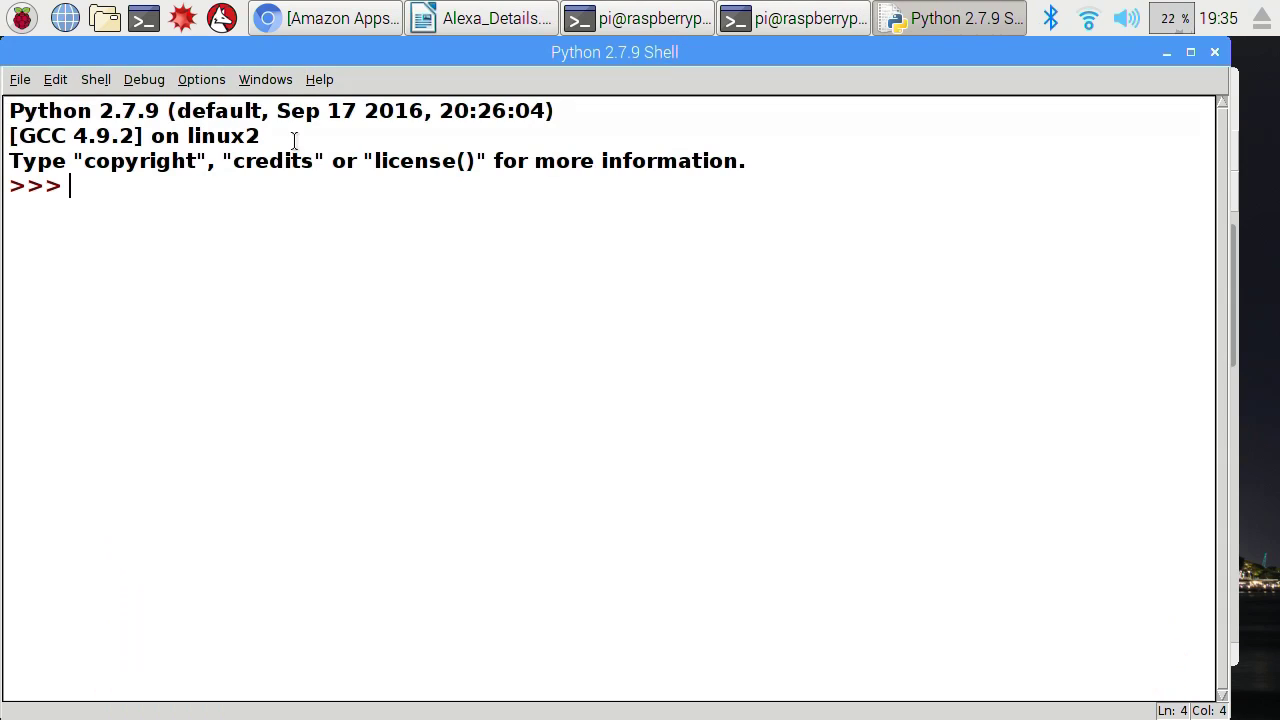
# Open Desktop/alexa-avs-sample-app/automated_install.sh in IDLE, listing all file types.
pyautogui.click(20, 80)
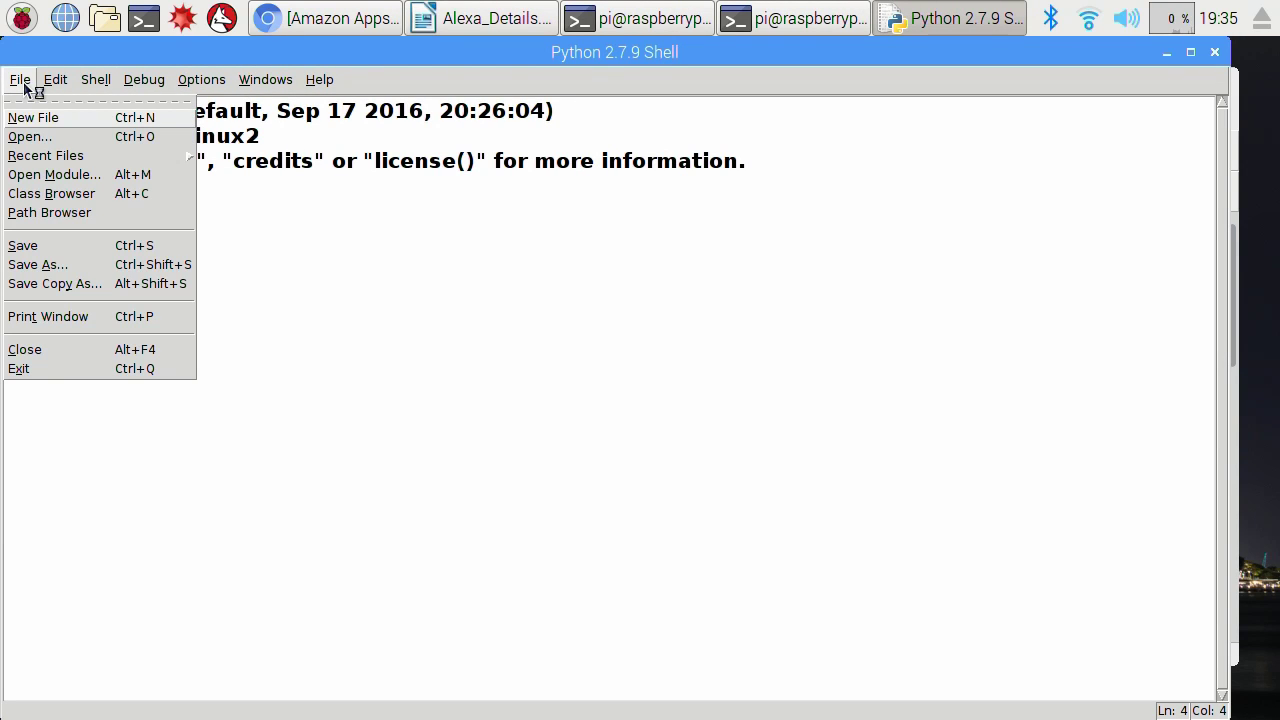
pyautogui.click(27, 137)
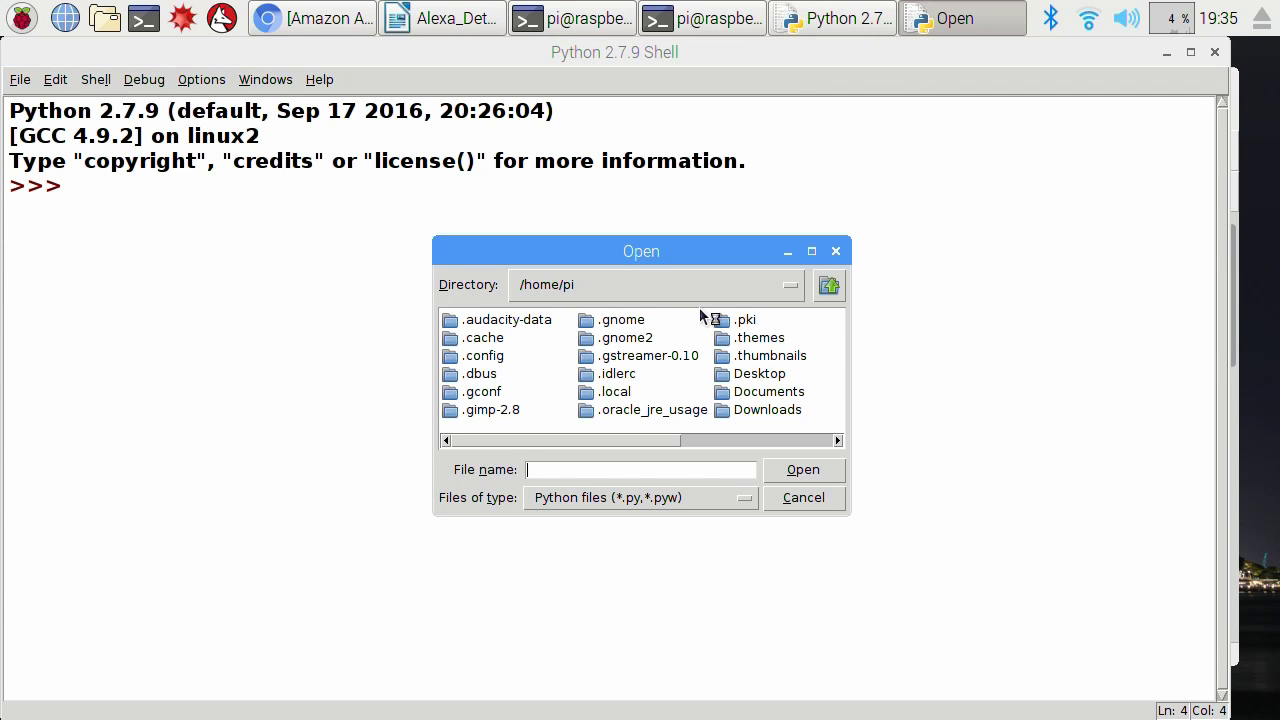
pyautogui.doubleClick(750, 373)
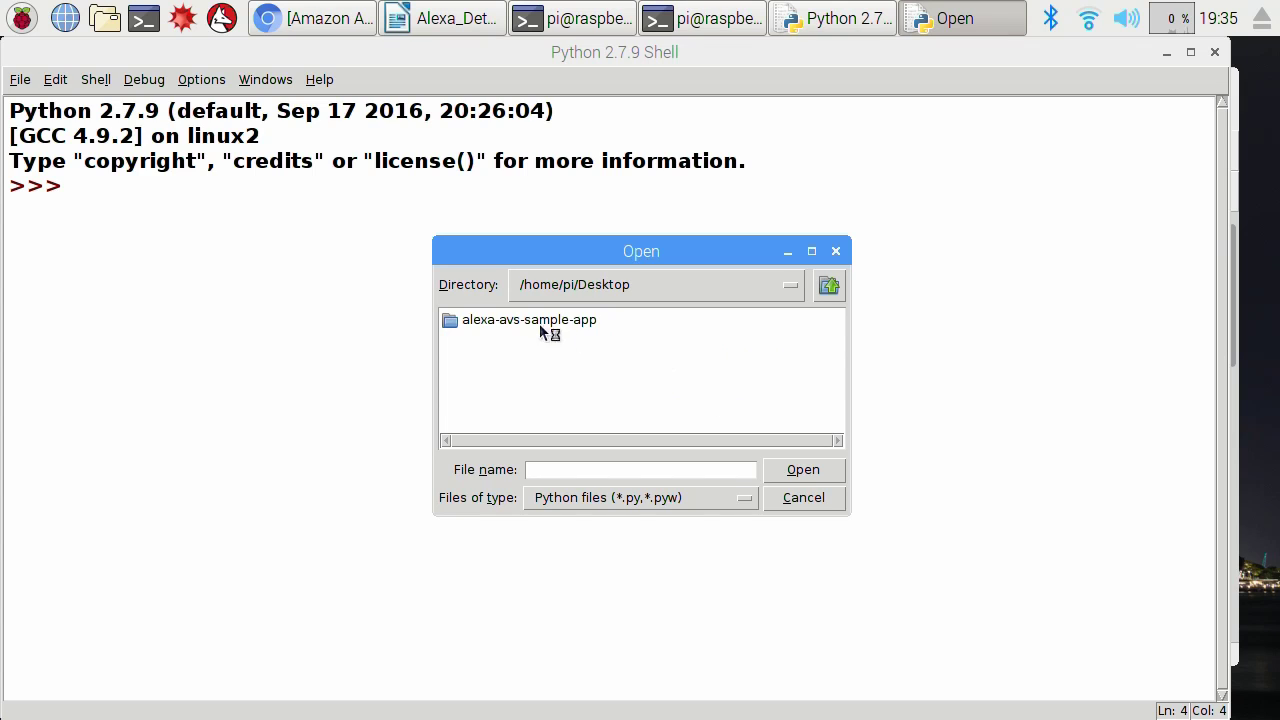
pyautogui.click(533, 318)
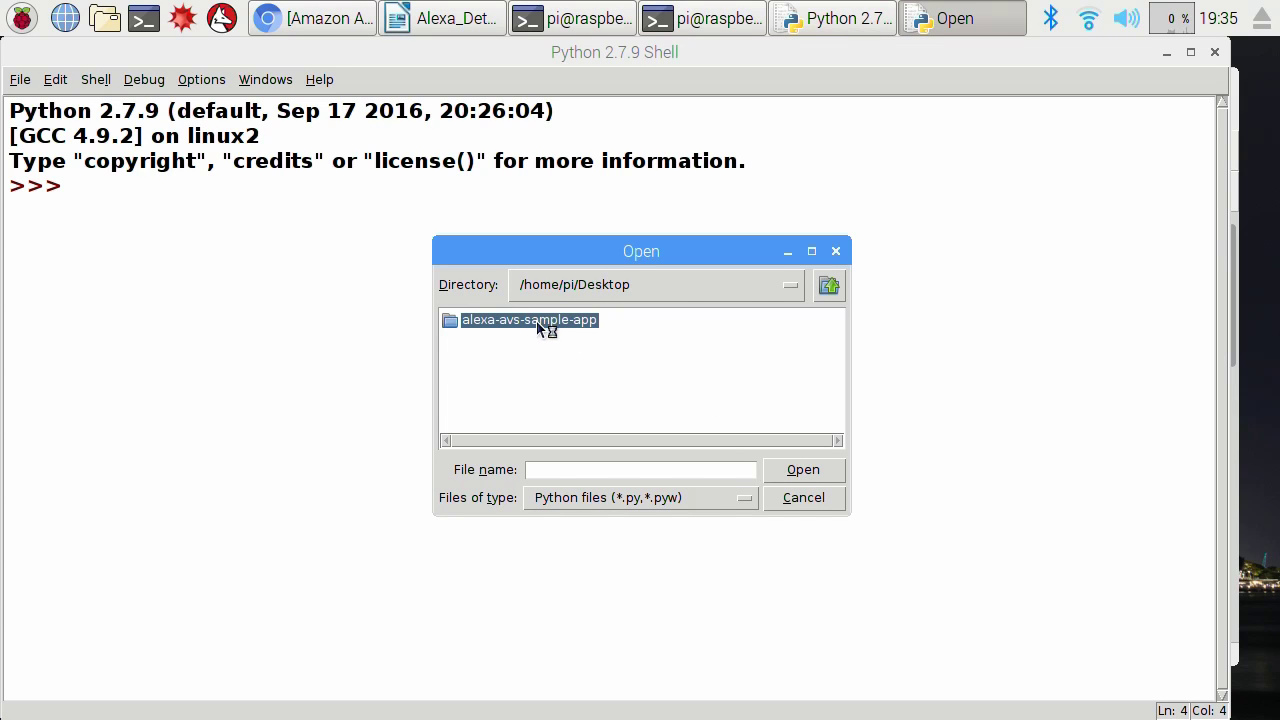
pyautogui.doubleClick(536, 320)
pyautogui.click(655, 500)
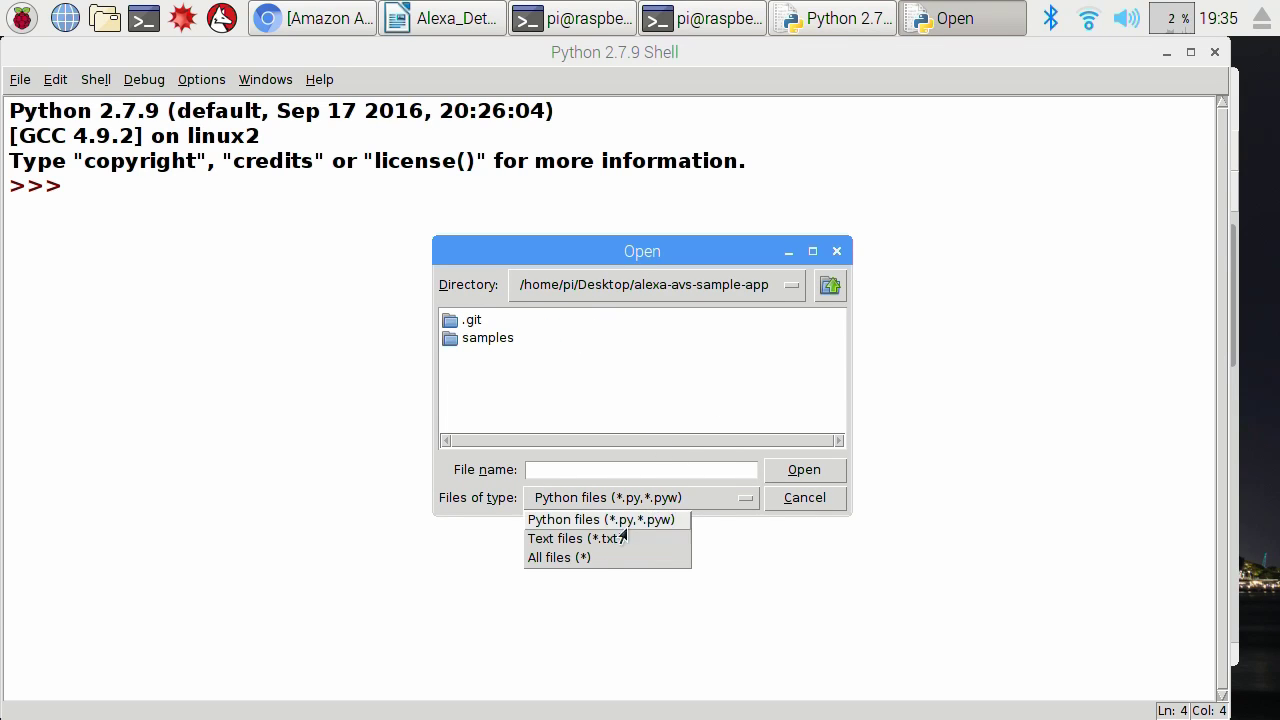
pyautogui.click(598, 557)
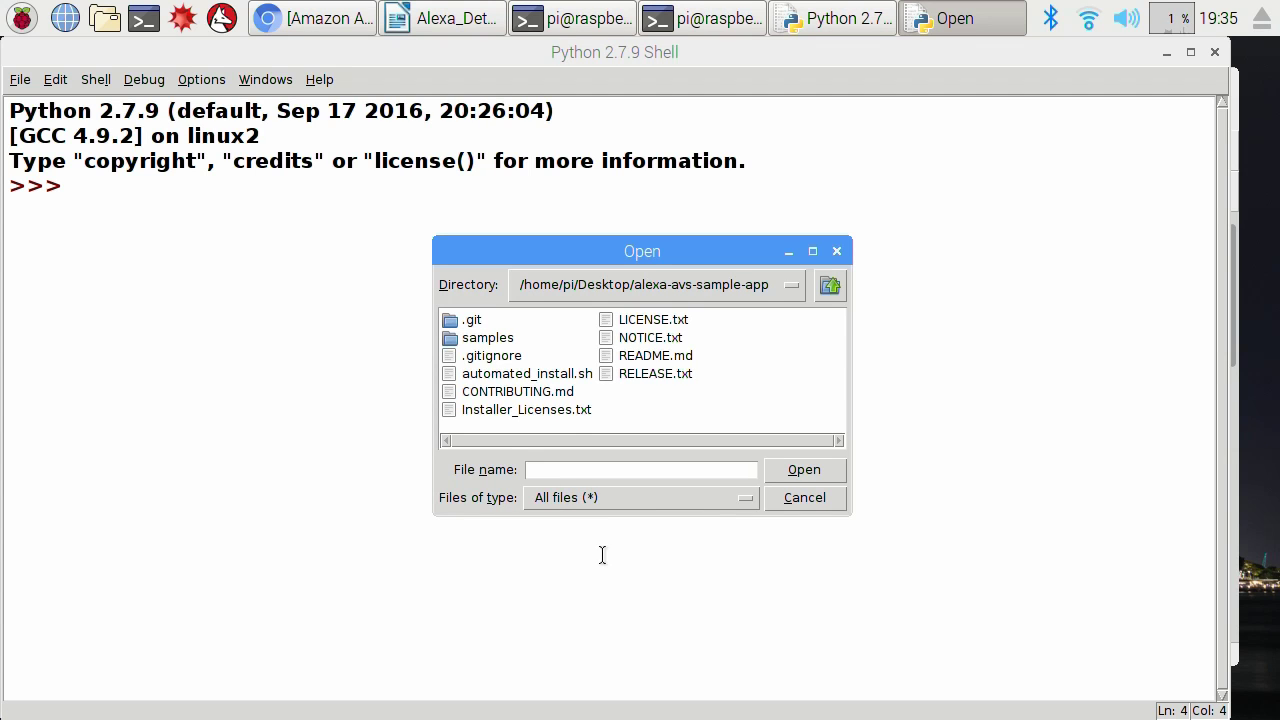
pyautogui.click(536, 373)
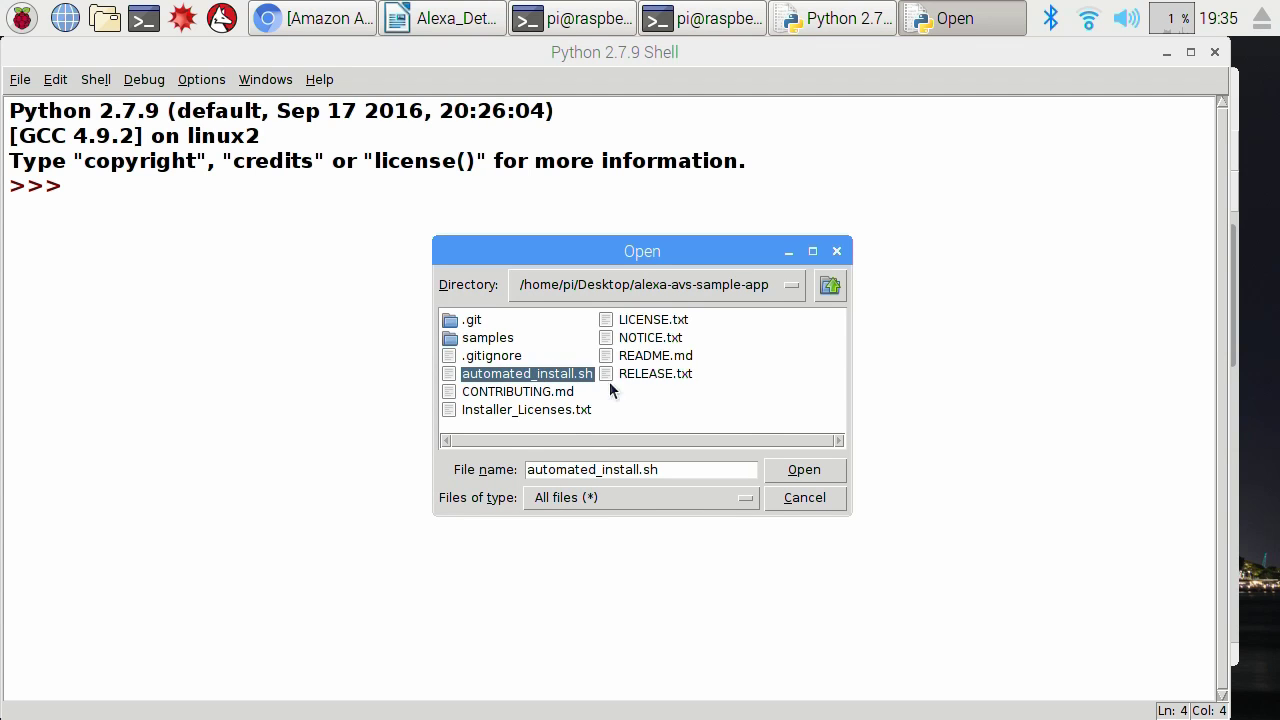
pyautogui.click(792, 470)
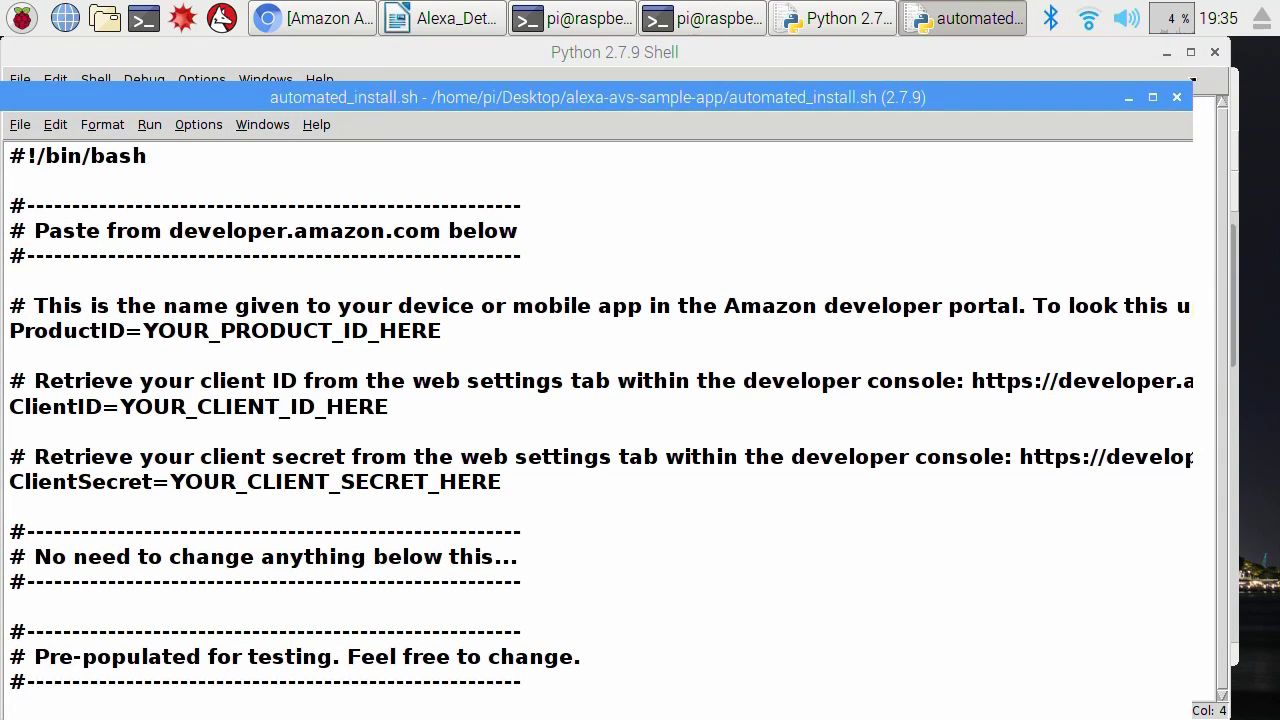
# Arrange the install script and Alexa_Details document windows so both are visible.
pyautogui.moveTo(972, 100); pyautogui.dragTo(1020, 65)
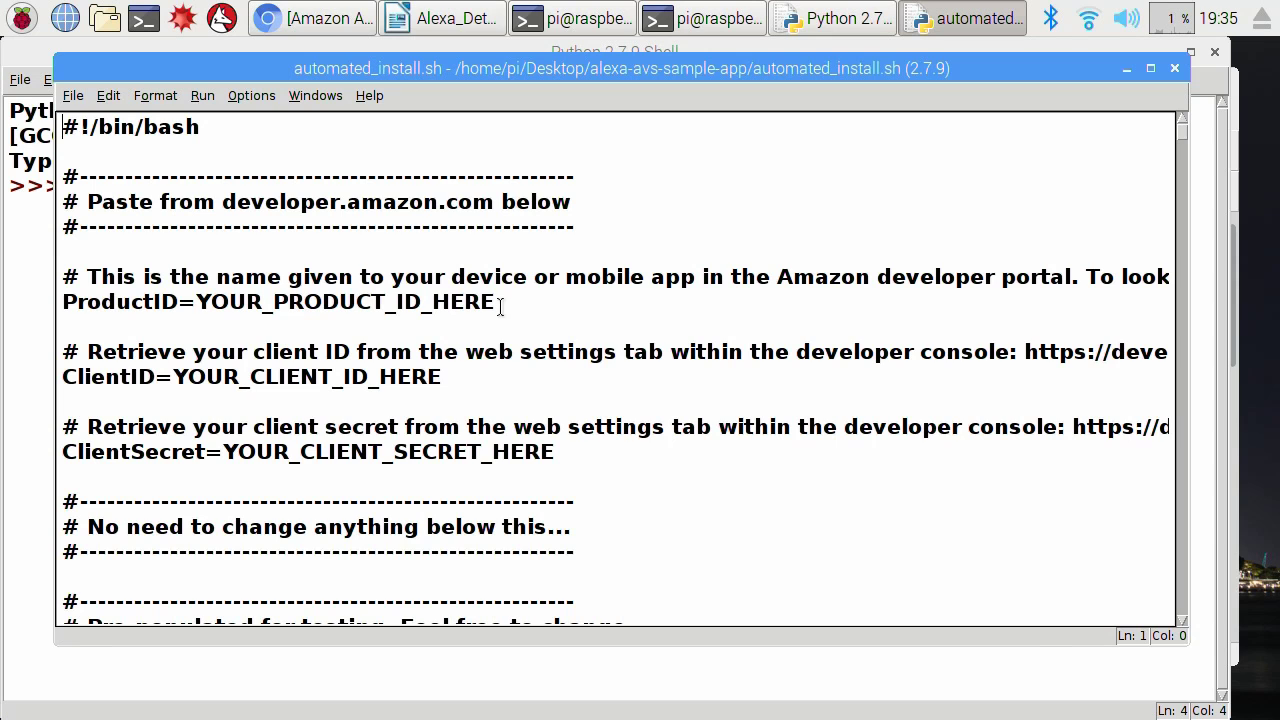
pyautogui.click(421, 26)
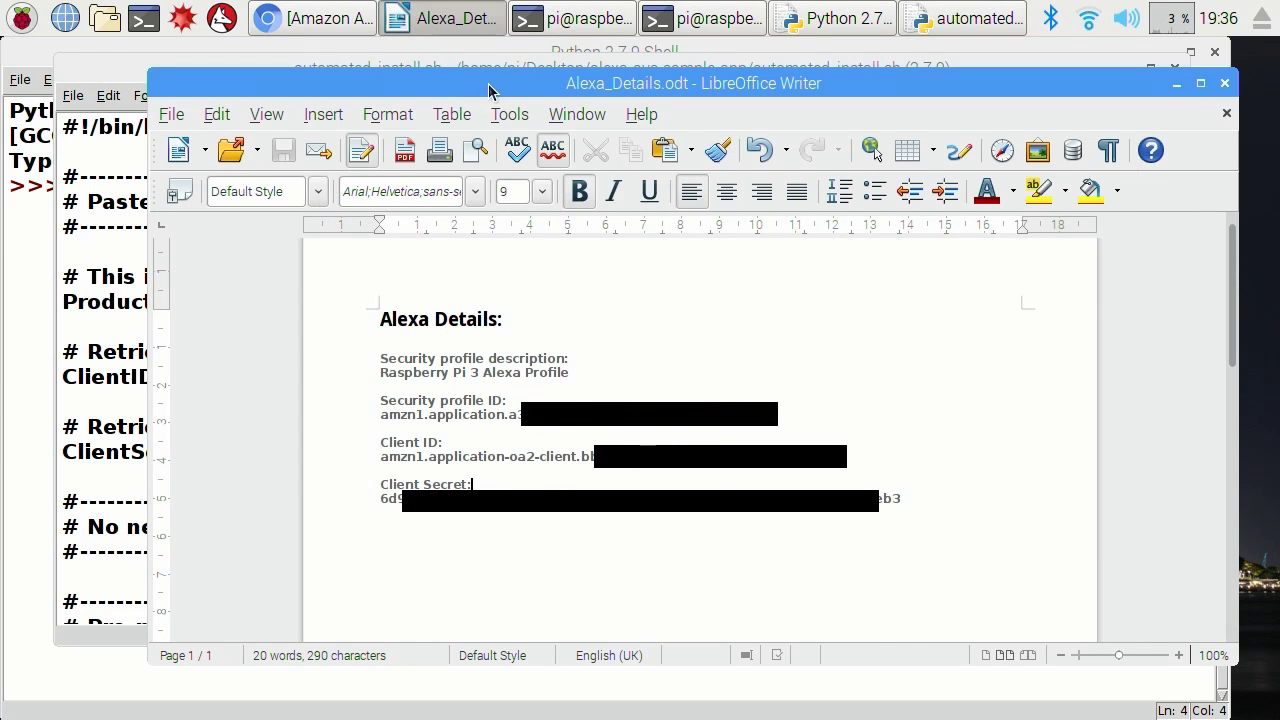
pyautogui.moveTo(491, 85); pyautogui.dragTo(913, 102)
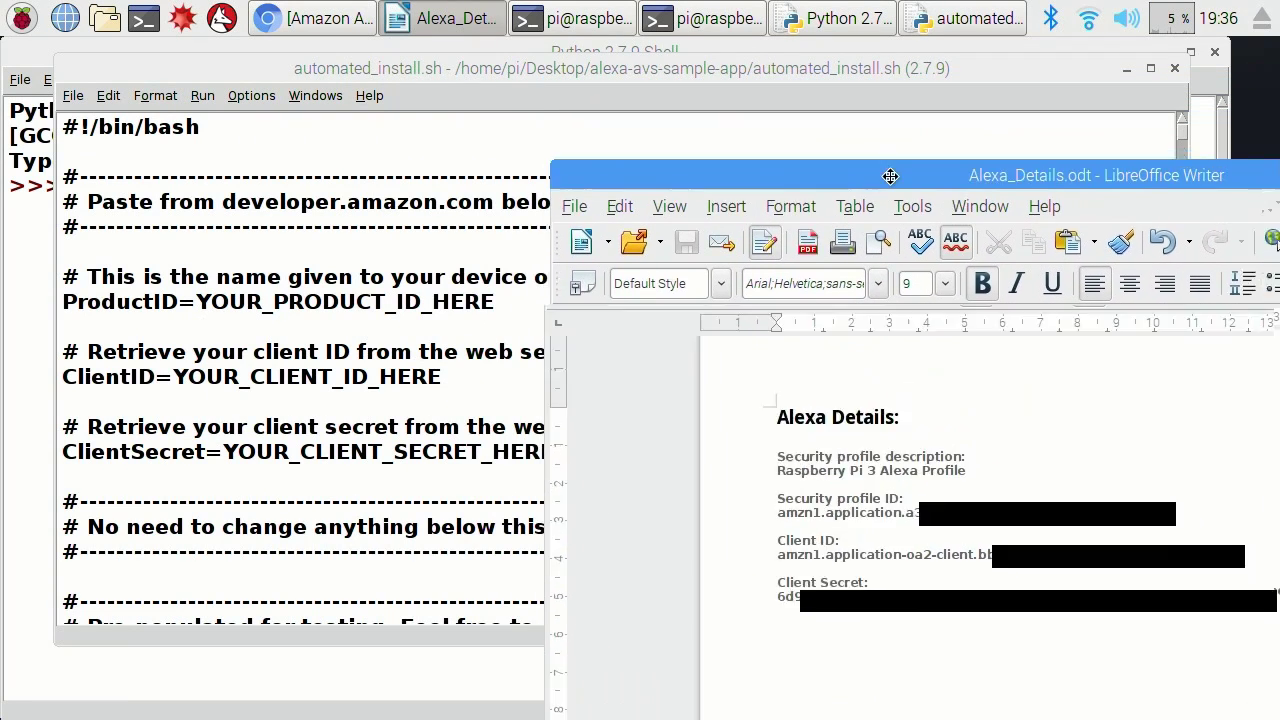
pyautogui.moveTo(890, 176); pyautogui.dragTo(632, 117)
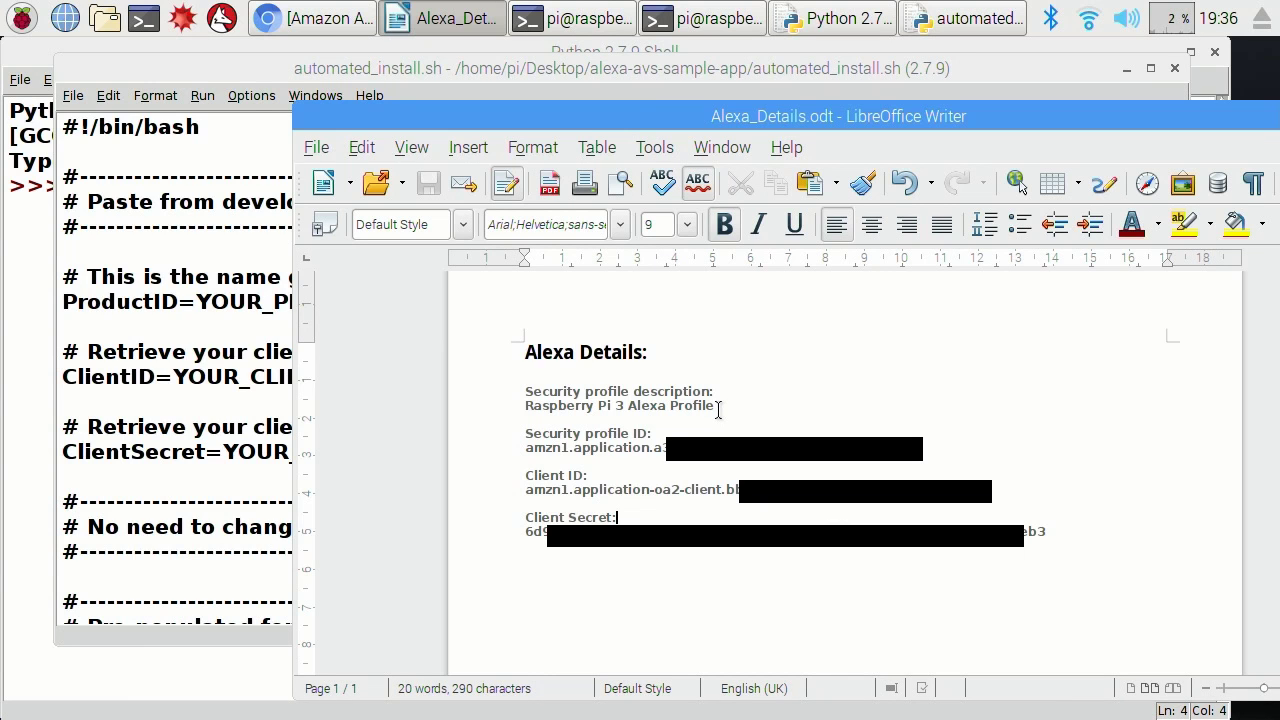
# Replace the YOUR_PRODUCT_ID_HERE placeholder with RaspPi3 in the script.
pyautogui.click(569, 76)
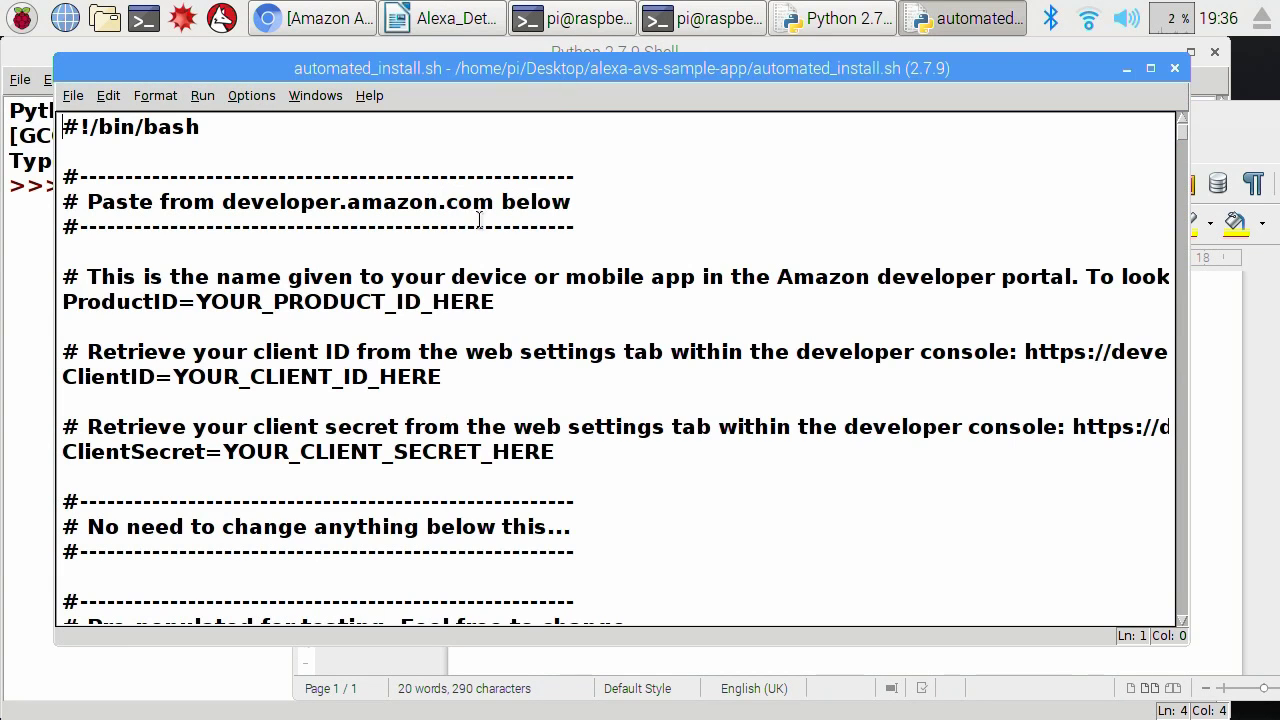
pyautogui.moveTo(497, 302); pyautogui.dragTo(213, 308)
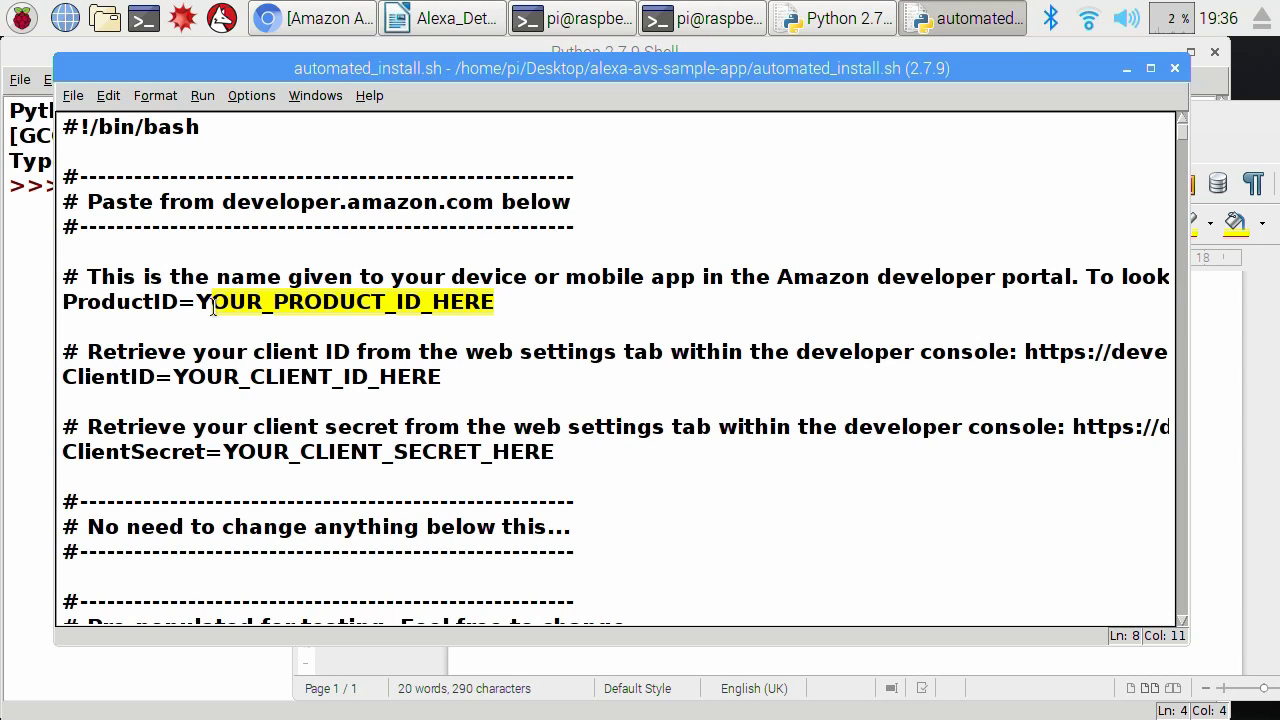
pyautogui.press('BackSpace')
pyautogui.press('BackSpace')
pyautogui.write('Rasp')
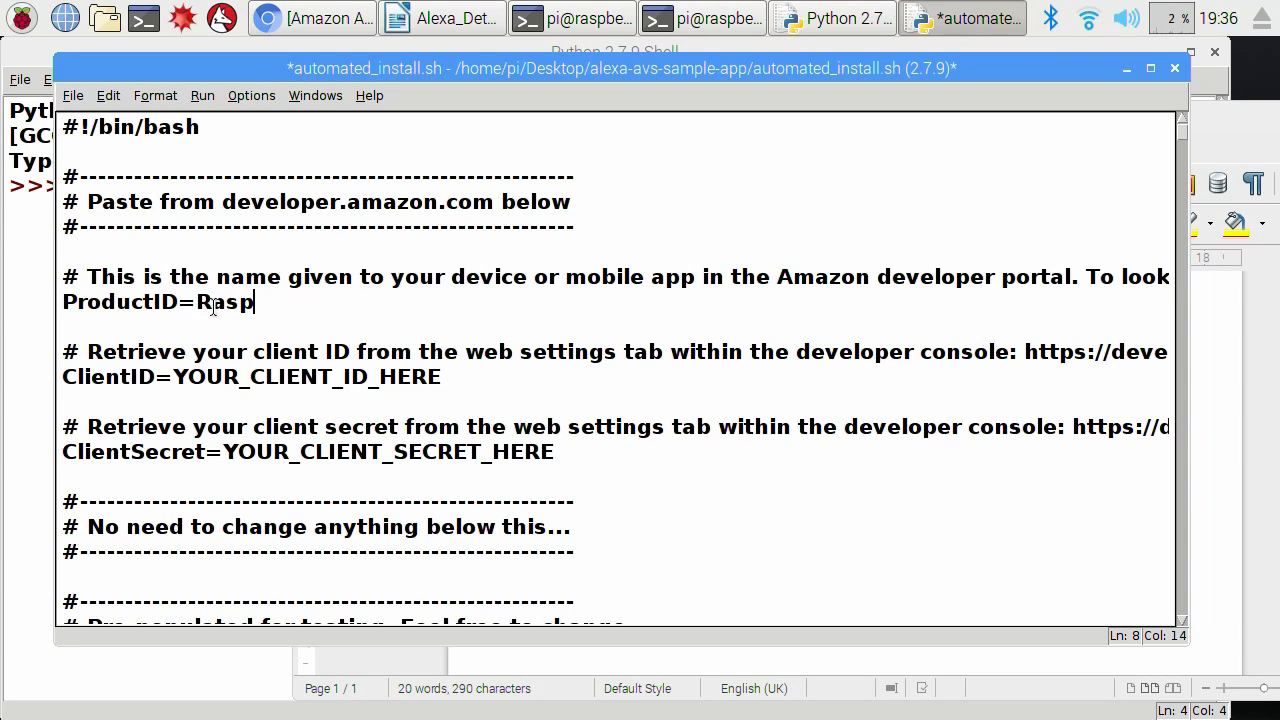
pyautogui.write('Pi3')
# Copy the Client ID from Alexa_Details into the ClientID line, removing the leftover placeholder.
pyautogui.hotkey('alt', 'Tab')
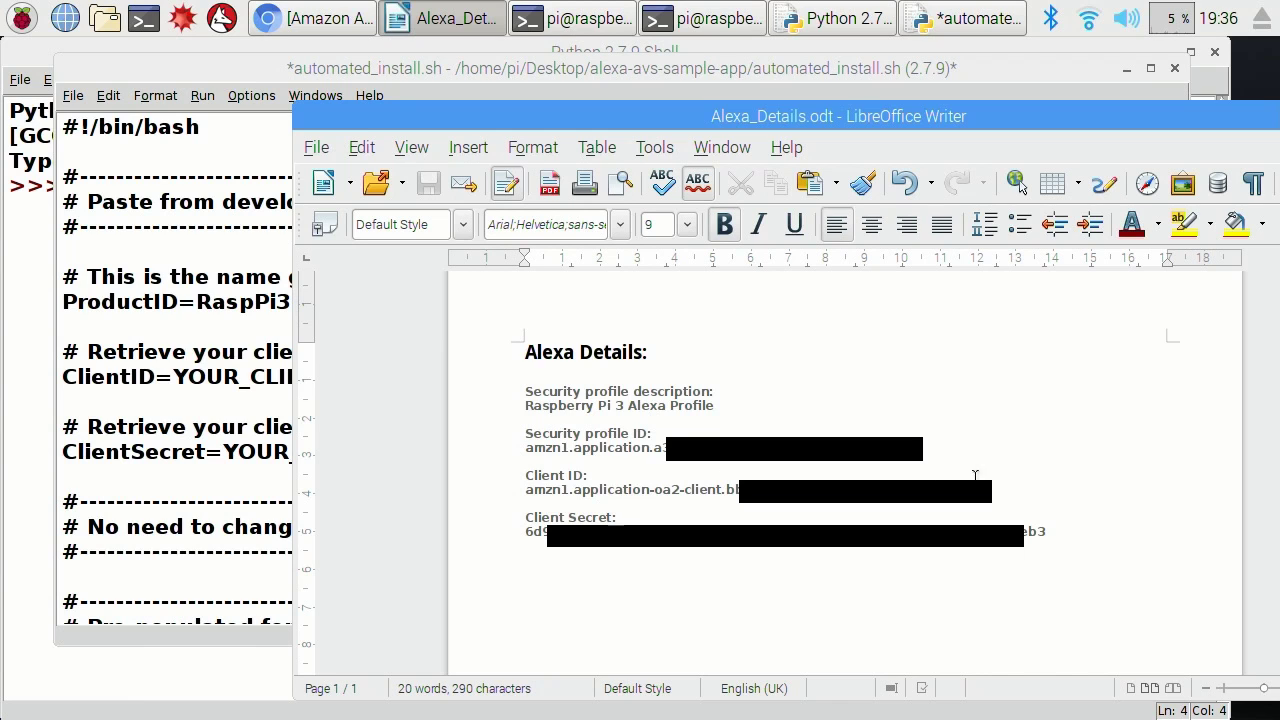
pyautogui.moveTo(740, 489); pyautogui.dragTo(522, 489)
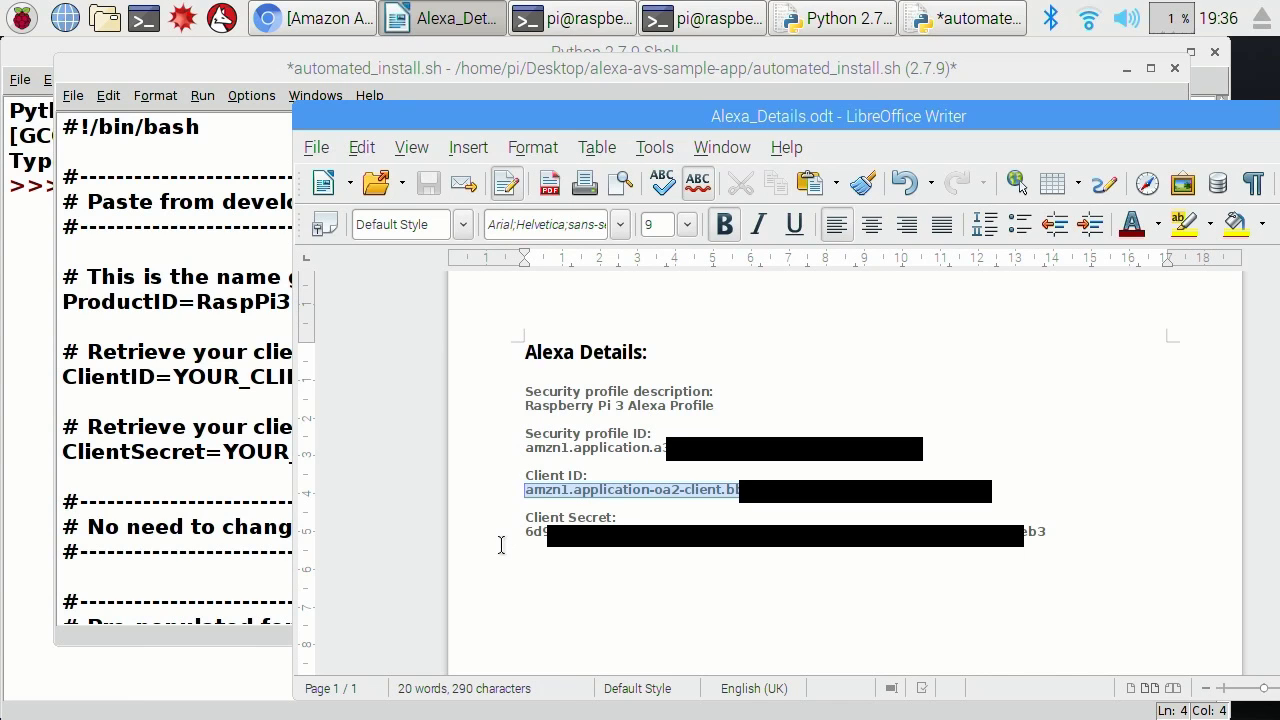
pyautogui.hotkey('ctrl', 'c')
pyautogui.hotkey('alt', 'Tab')
pyautogui.hotkey('ctrl', 'v')
pyautogui.click(361, 377)
pyautogui.press('BackSpace')
pyautogui.press('BackSpace')
pyautogui.press('BackSpace')
pyautogui.press('BackSpace')
pyautogui.press('BackSpace')
pyautogui.press('BackSpace')
pyautogui.press('BackSpace')
pyautogui.press('BackSpace')
pyautogui.press('BackSpace')
pyautogui.press('BackSpace')
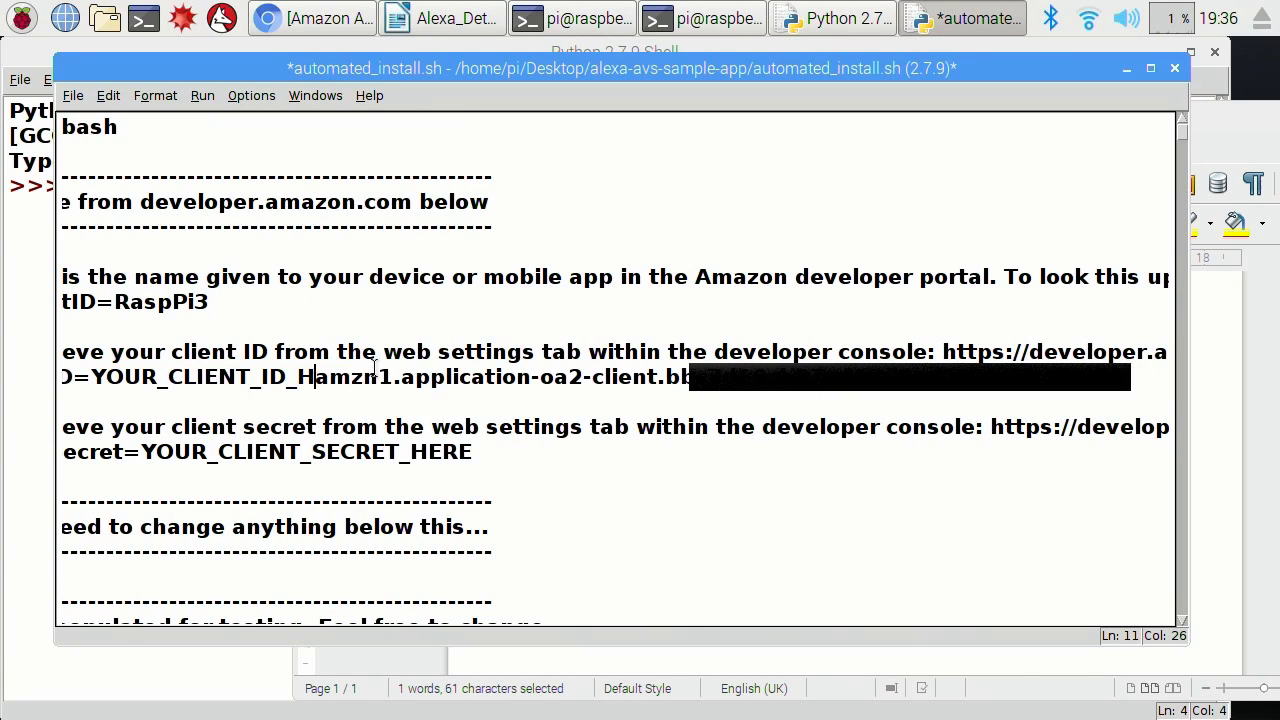
pyautogui.press('BackSpace')
pyautogui.press('BackSpace')
pyautogui.press('BackSpace')
pyautogui.press('BackSpace')
pyautogui.press('BackSpace')
pyautogui.press('BackSpace')
pyautogui.press('BackSpace')
pyautogui.press('BackSpace')
pyautogui.press('BackSpace')
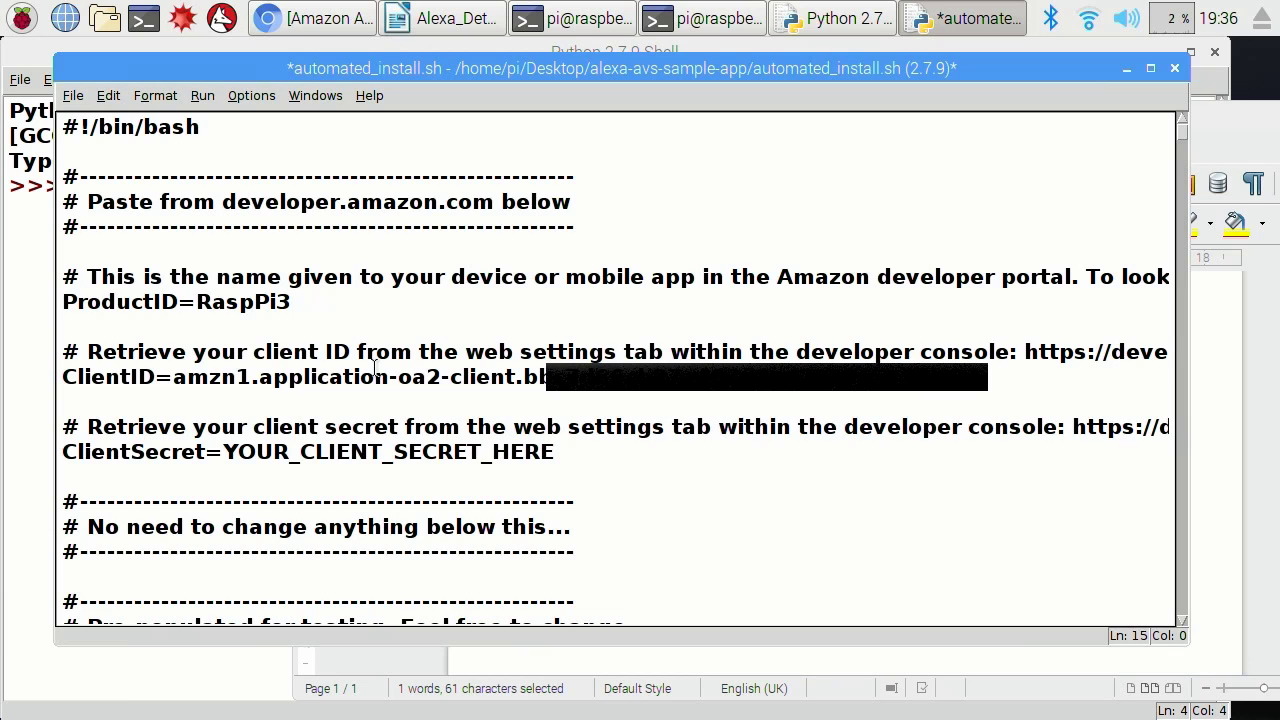
# Clear the ClientSecret placeholder and paste the client secret copied from Alexa_Details.
pyautogui.press('Left')
pyautogui.press('BackSpace')
pyautogui.press('BackSpace')
pyautogui.press('BackSpace')
pyautogui.press('BackSpace')
pyautogui.press('BackSpace')
pyautogui.press('BackSpace')
pyautogui.press('BackSpace')
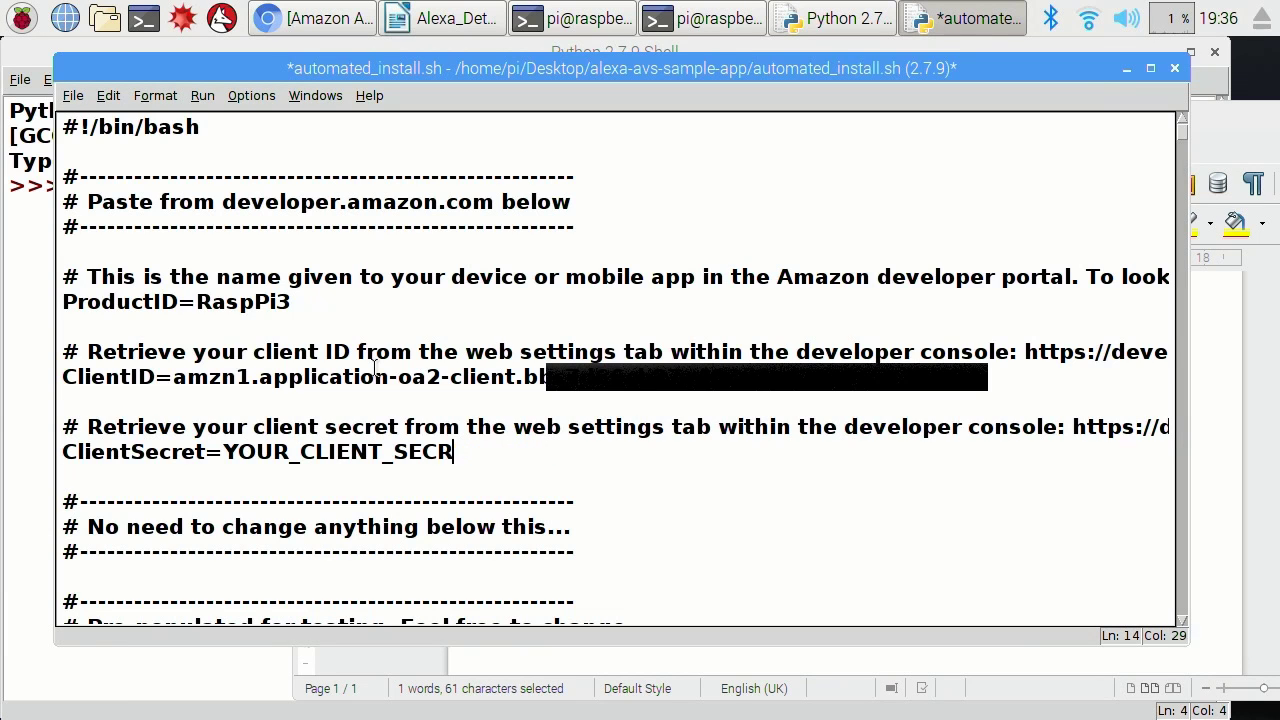
pyautogui.press('BackSpace')
pyautogui.press('BackSpace')
pyautogui.press('BackSpace')
pyautogui.press('BackSpace')
pyautogui.press('BackSpace')
pyautogui.press('BackSpace')
pyautogui.press('BackSpace')
pyautogui.press('BackSpace')
pyautogui.press('BackSpace')
pyautogui.press('BackSpace')
pyautogui.press('BackSpace')
pyautogui.press('BackSpace')
pyautogui.press('BackSpace')
pyautogui.press('BackSpace')
pyautogui.press('BackSpace')
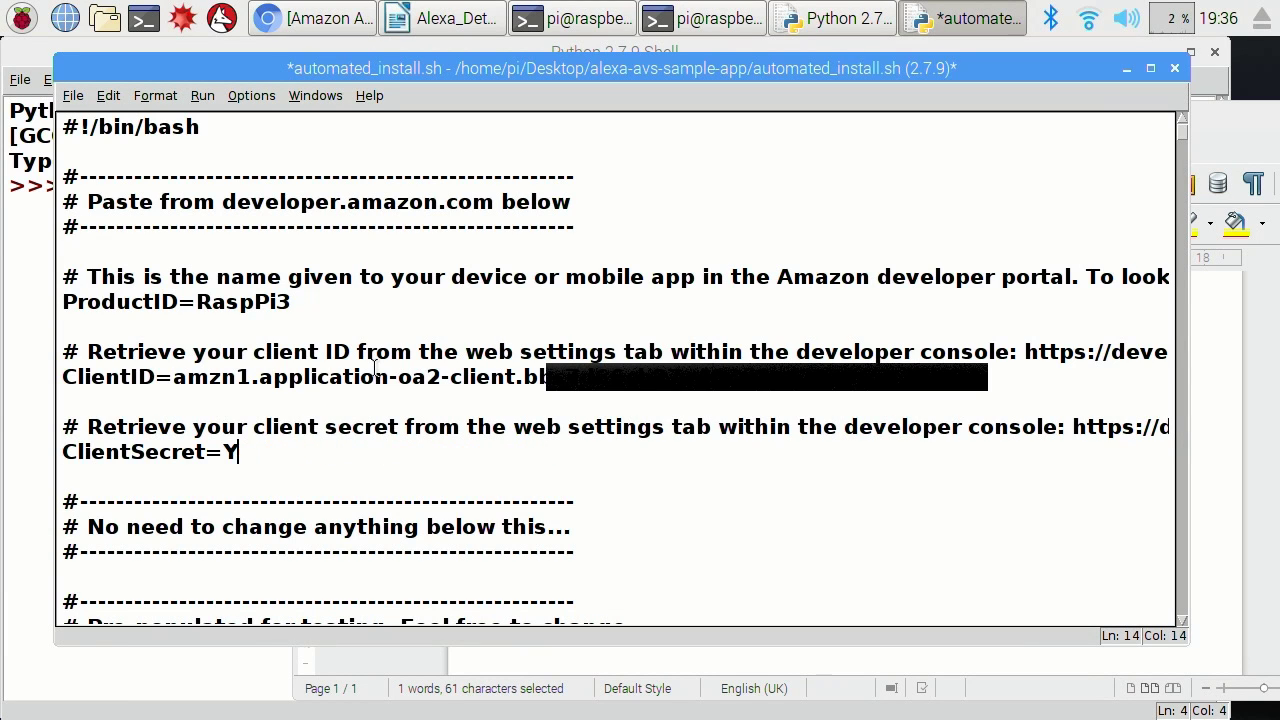
pyautogui.press('BackSpace')
pyautogui.hotkey('alt', 'Tab')
pyautogui.click(1028, 522)
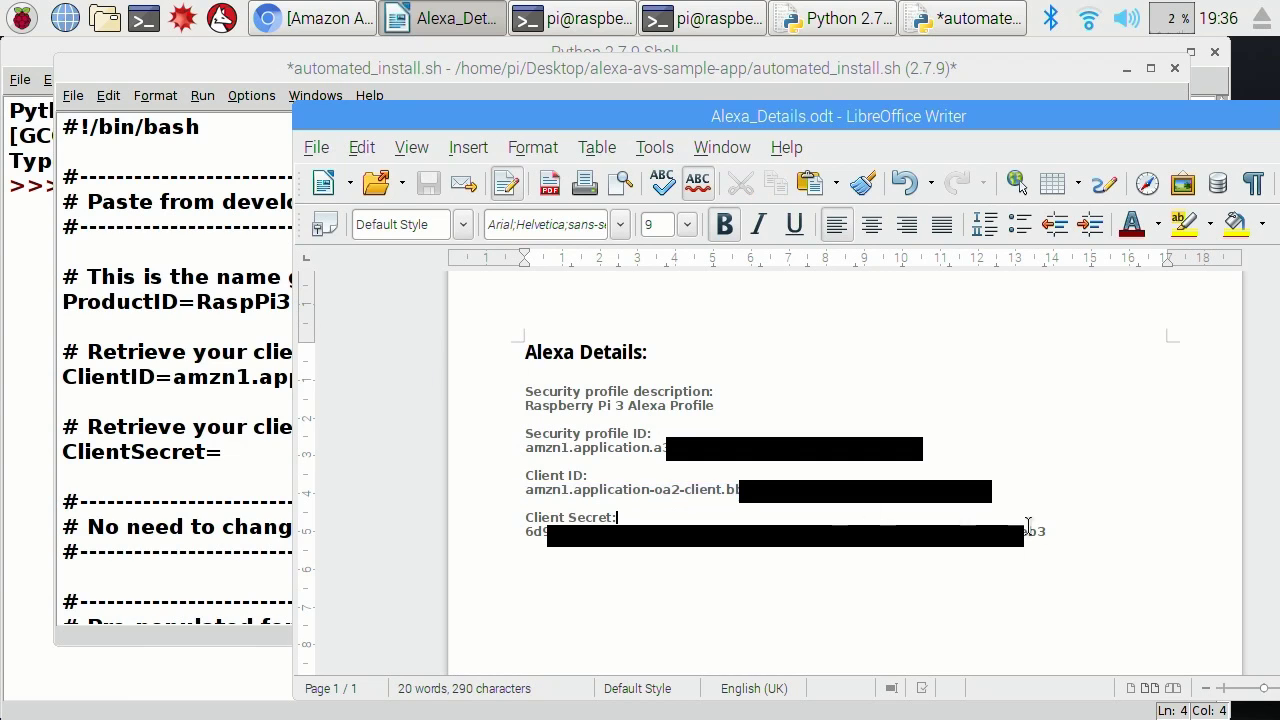
pyautogui.moveTo(1048, 531); pyautogui.dragTo(524, 533)
pyautogui.hotkey('ctrl', 'c')
pyautogui.hotkey('alt', 'Tab')
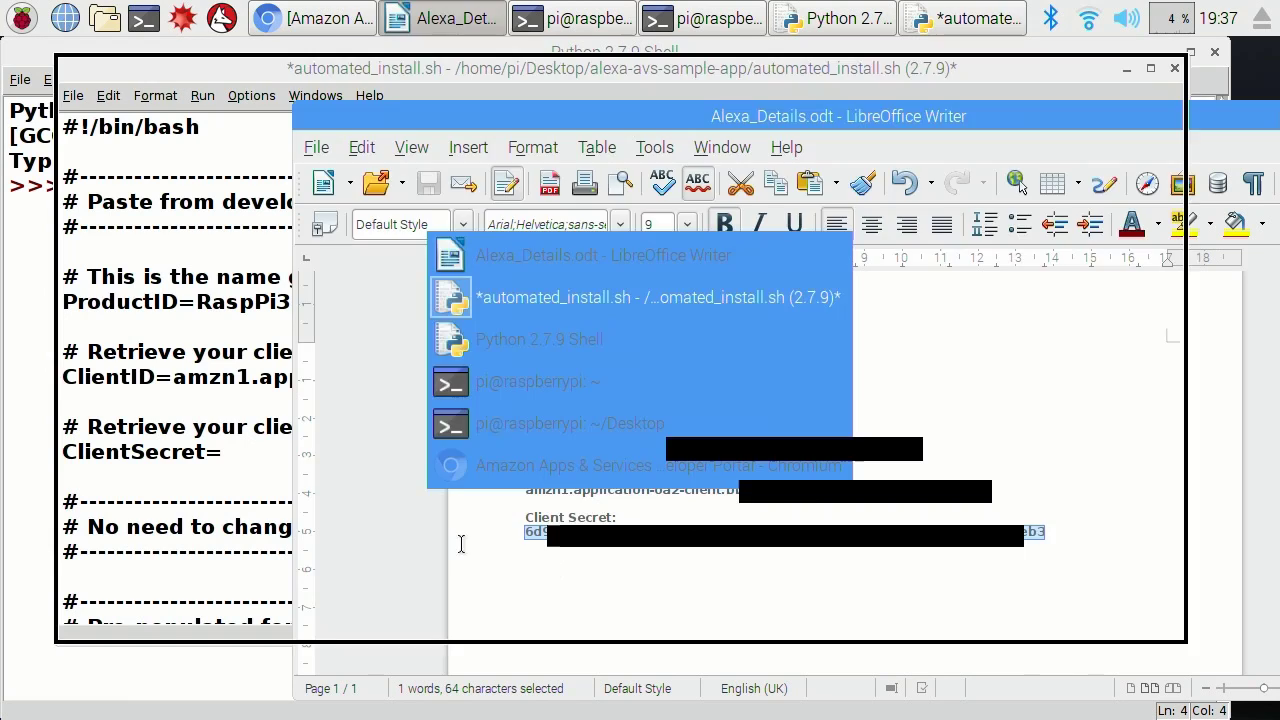
pyautogui.hotkey('ctrl', 'v')
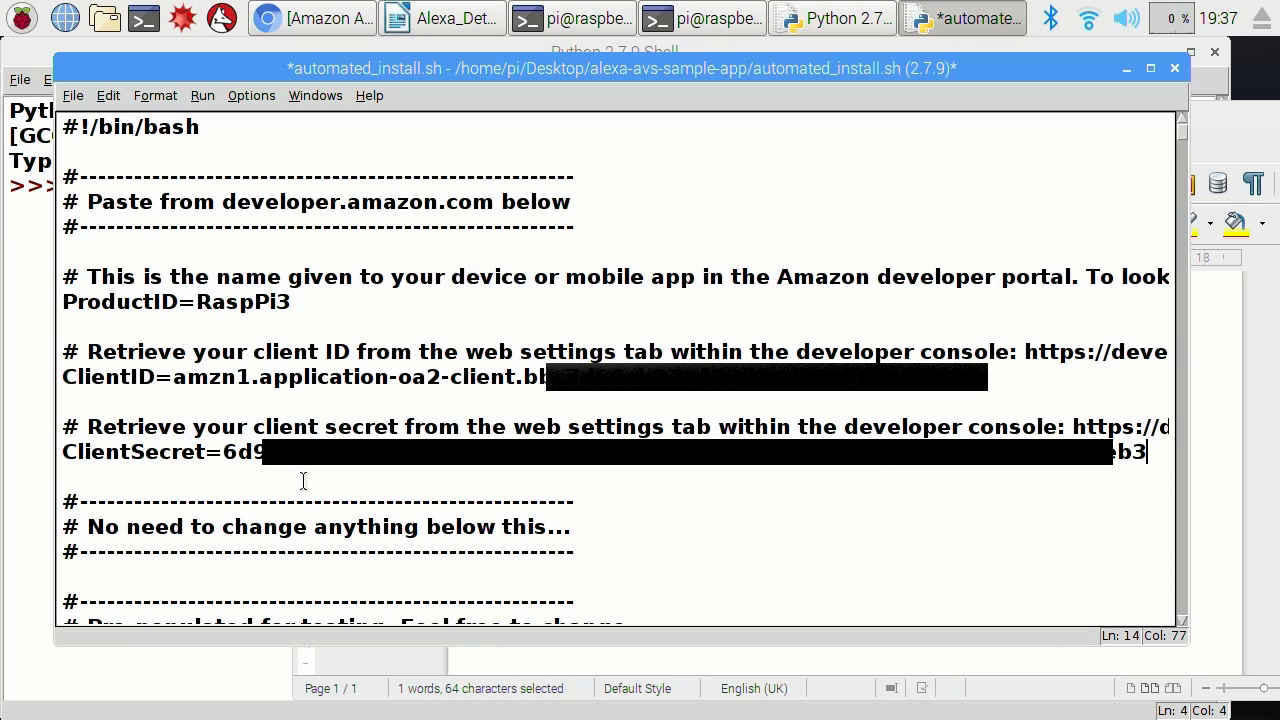
# Save the edited automated_install.sh and close its editor window.
pyautogui.click(73, 95)
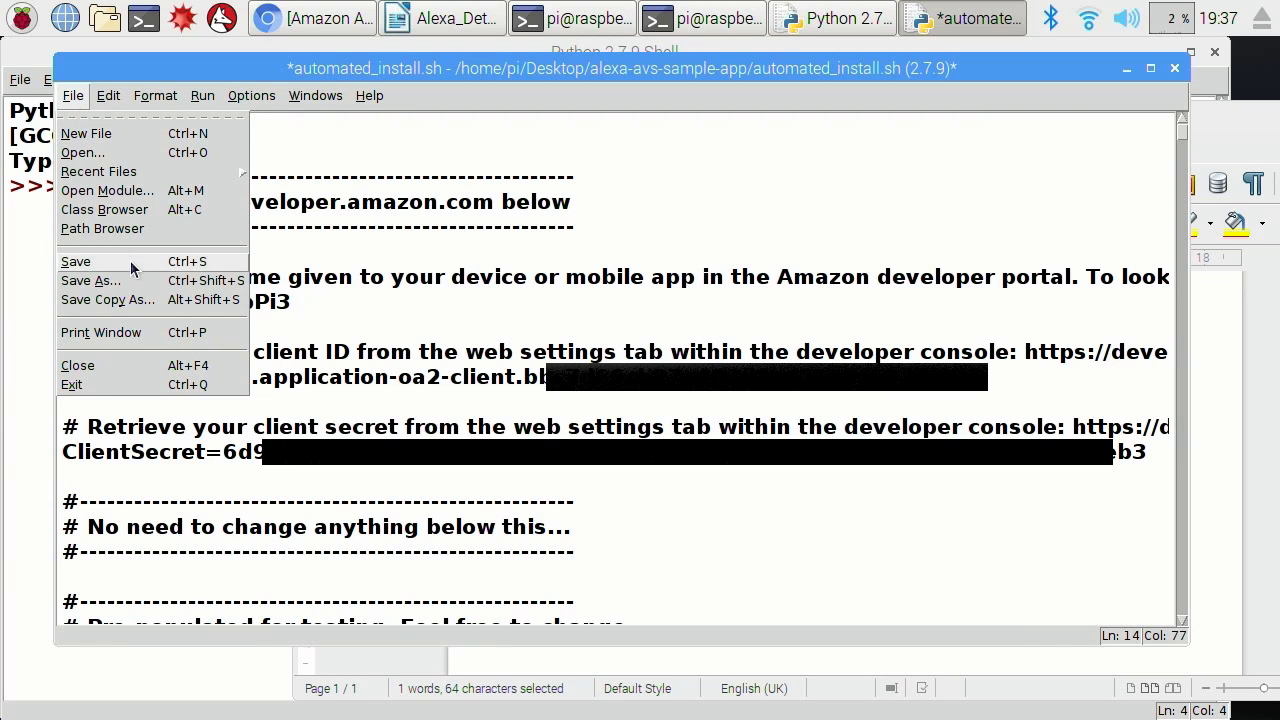
pyautogui.click(76, 261)
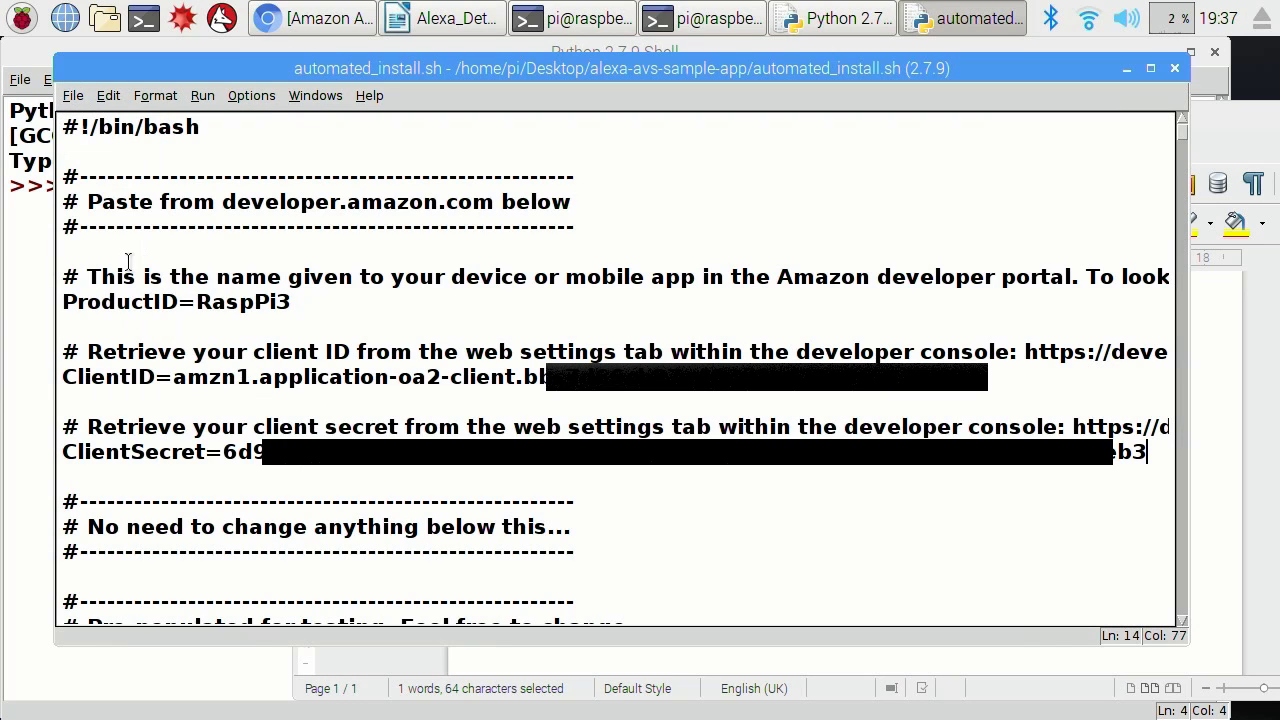
pyautogui.click(1176, 69)
# Save Alexa_Details over the existing Alexa_Details.odt, then close Writer and the Python shell.
pyautogui.click(1220, 119)
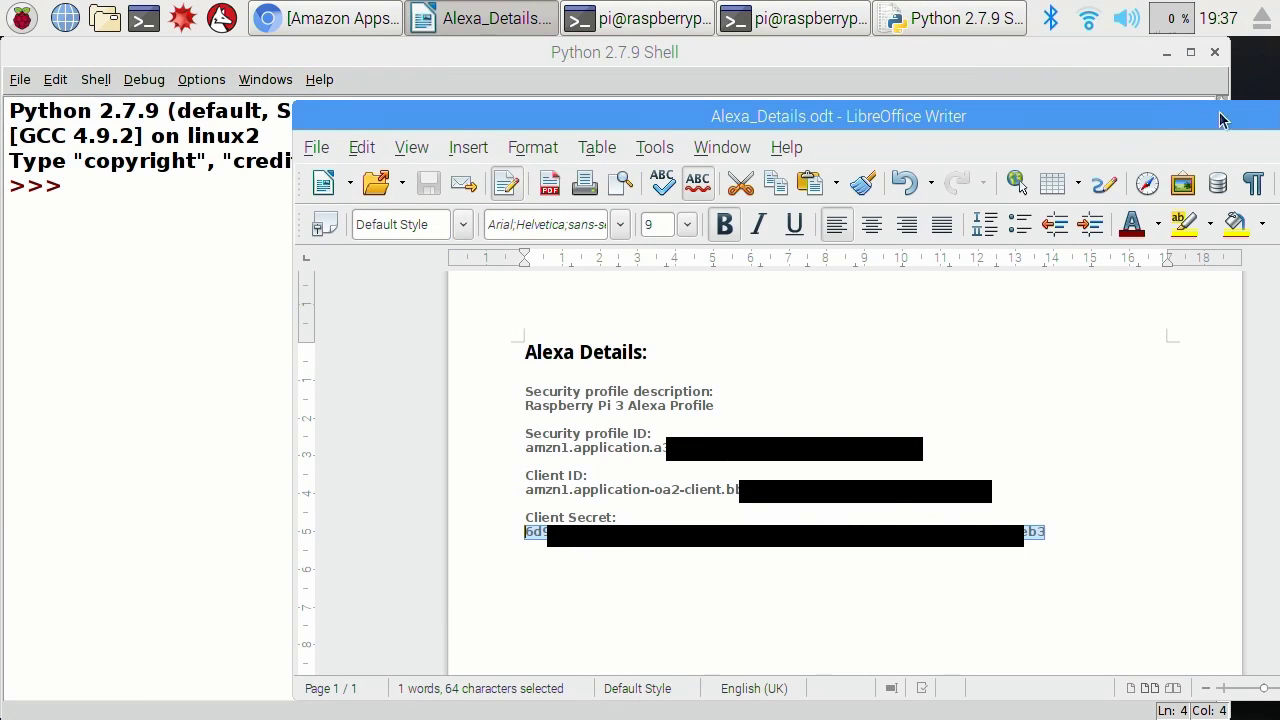
pyautogui.click(318, 155)
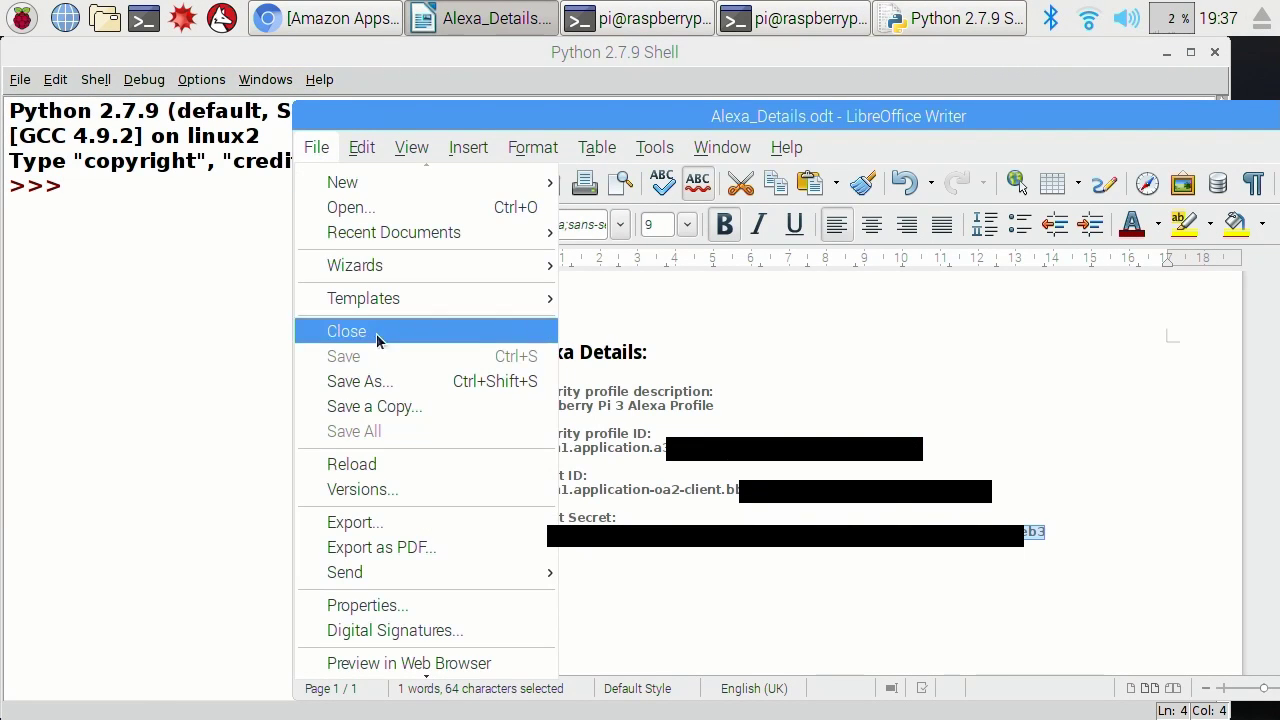
pyautogui.click(377, 381)
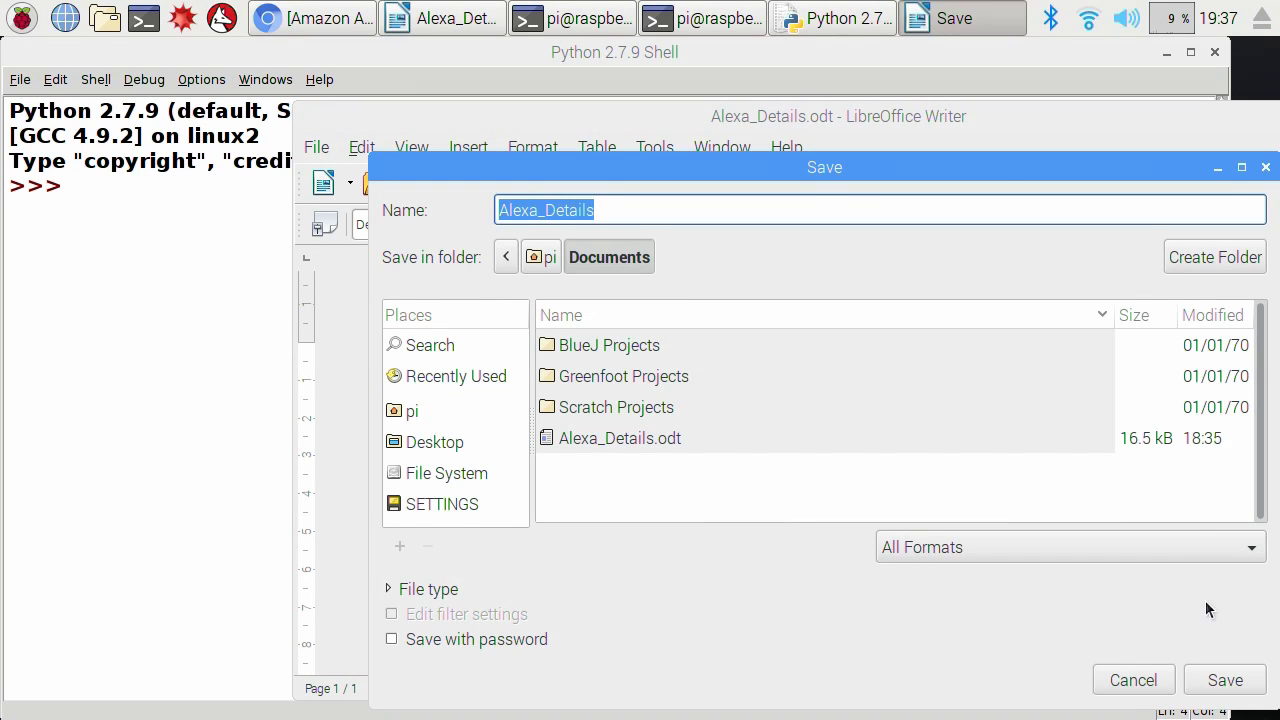
pyautogui.click(1224, 679)
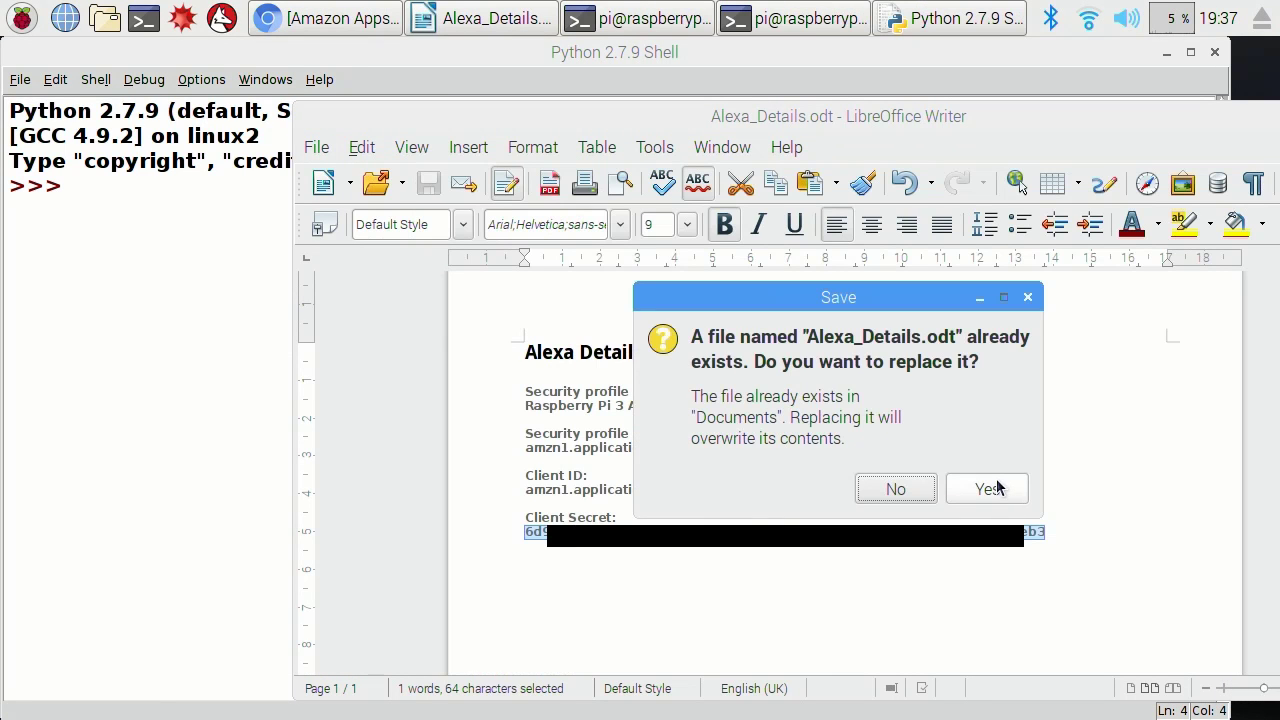
pyautogui.click(993, 487)
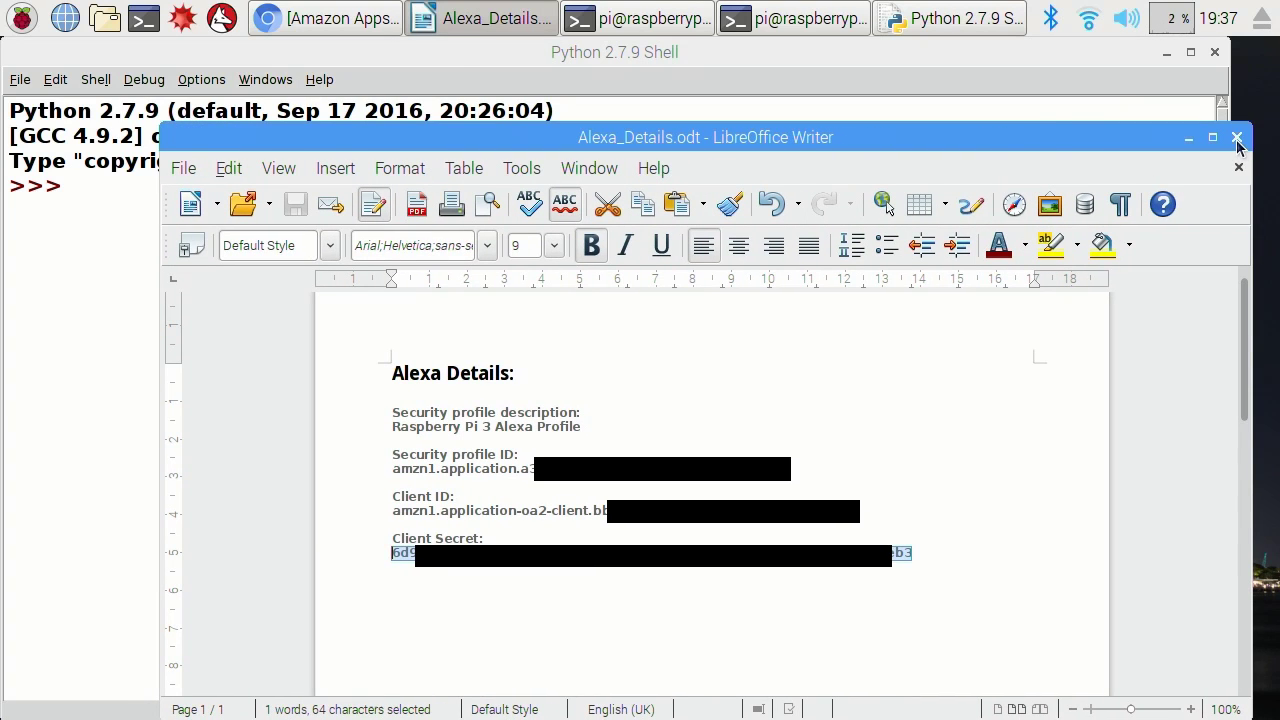
pyautogui.click(1237, 138)
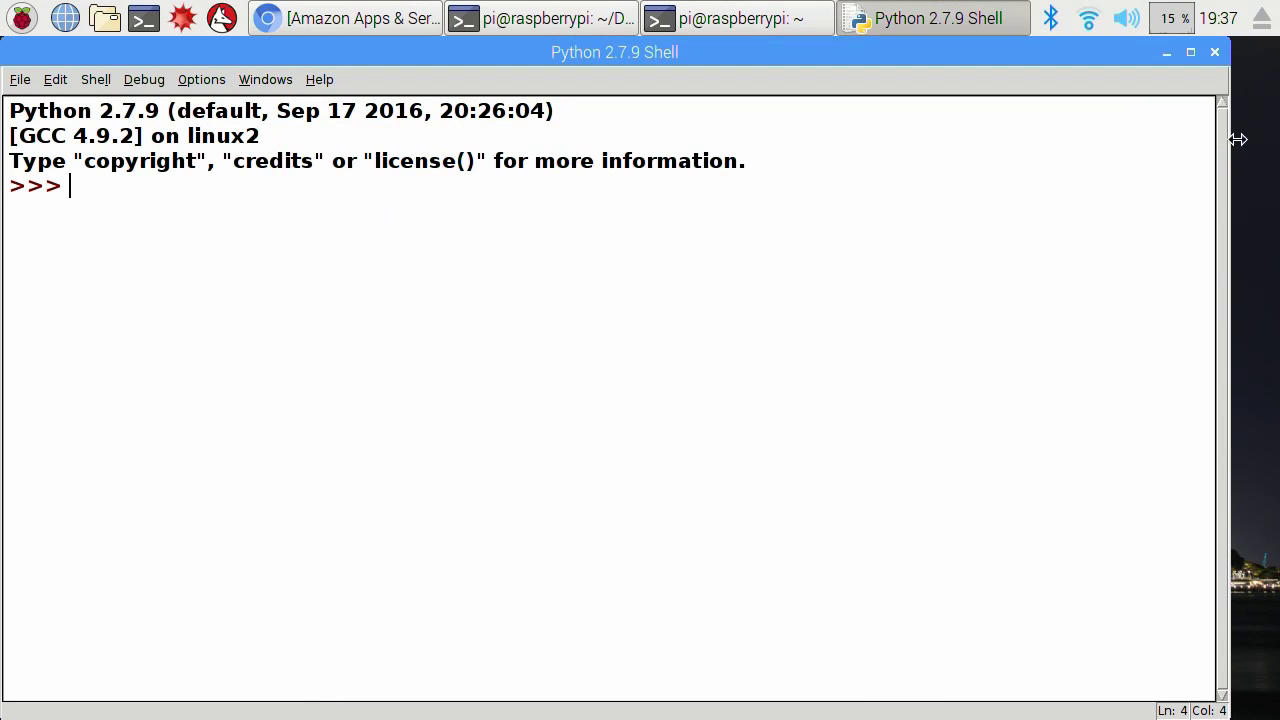
pyautogui.click(1214, 54)
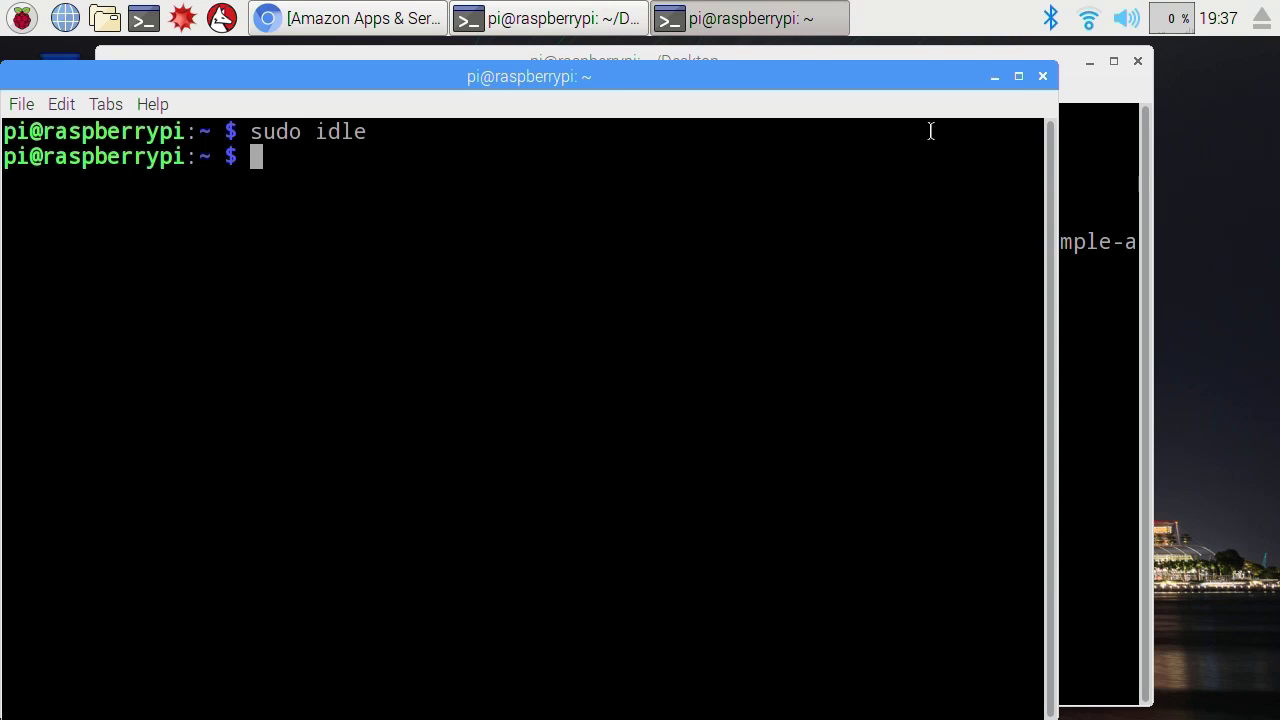
# Close the home-folder terminal and change into the alexa-avs-sample-app folder.
pyautogui.click(1043, 77)
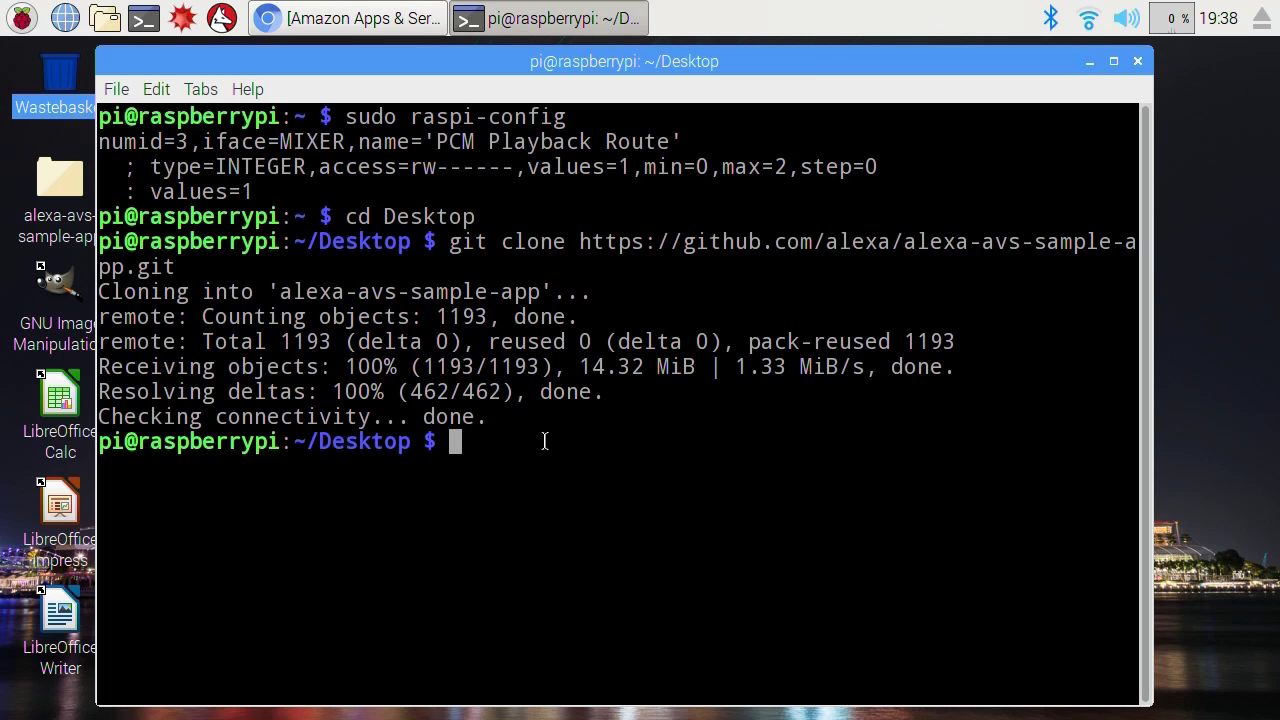
pyautogui.write('dir')
pyautogui.press('Return')
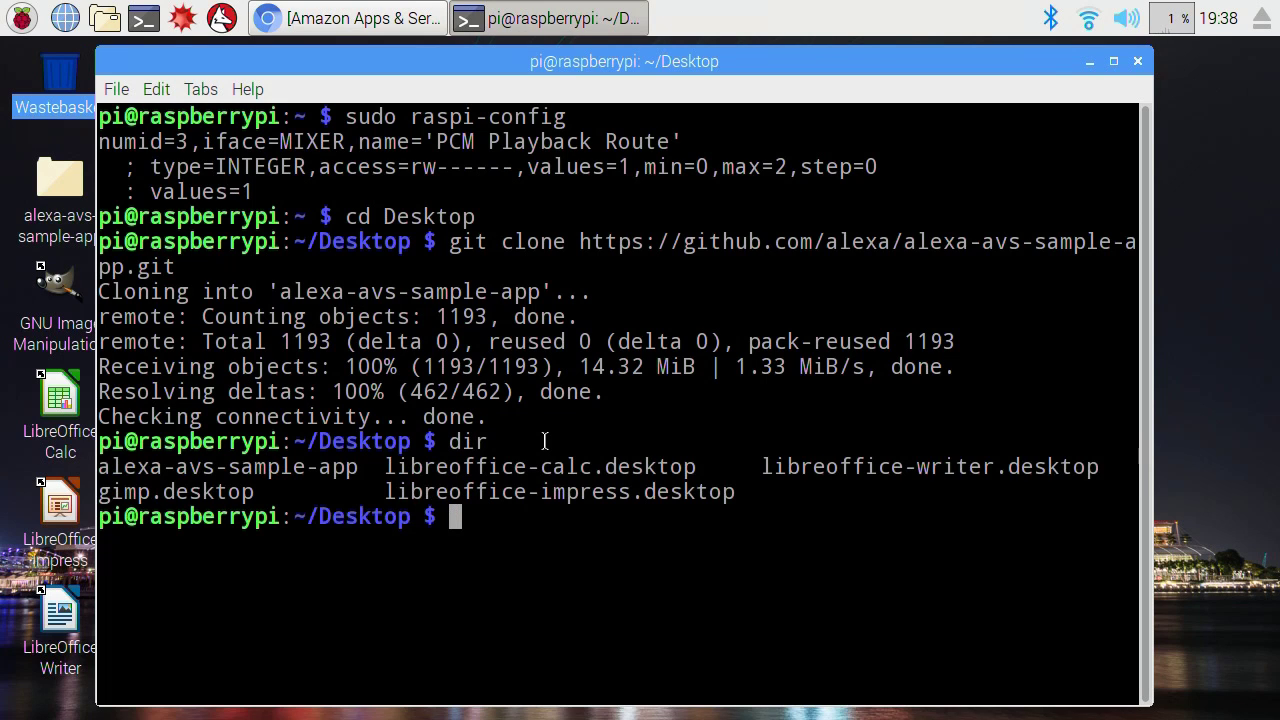
pyautogui.write('cd a')
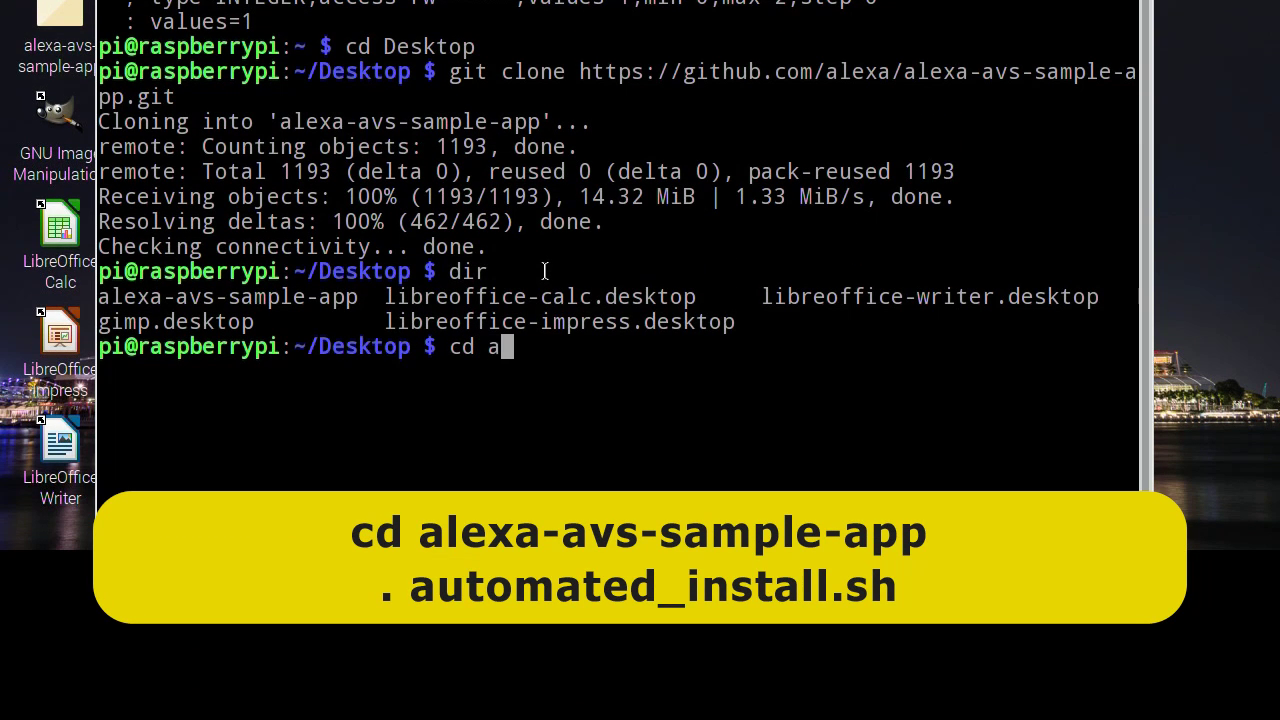
pyautogui.write('lexa')
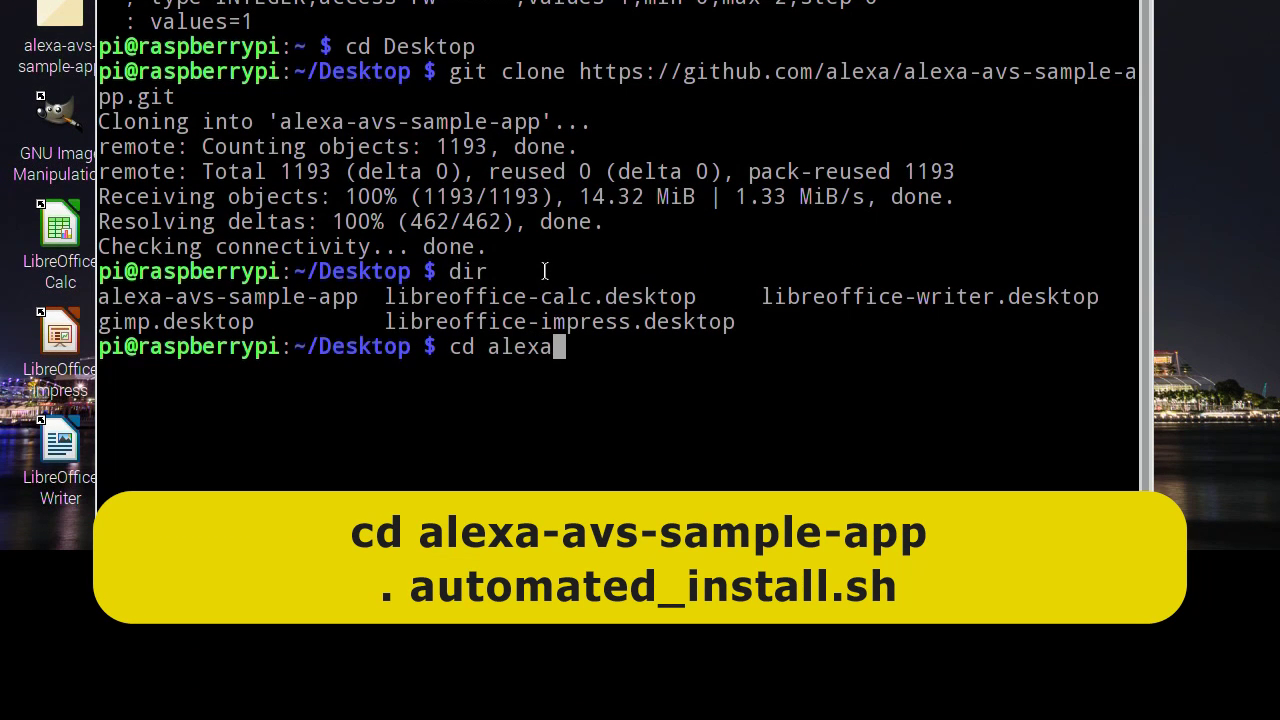
pyautogui.write('-avs')
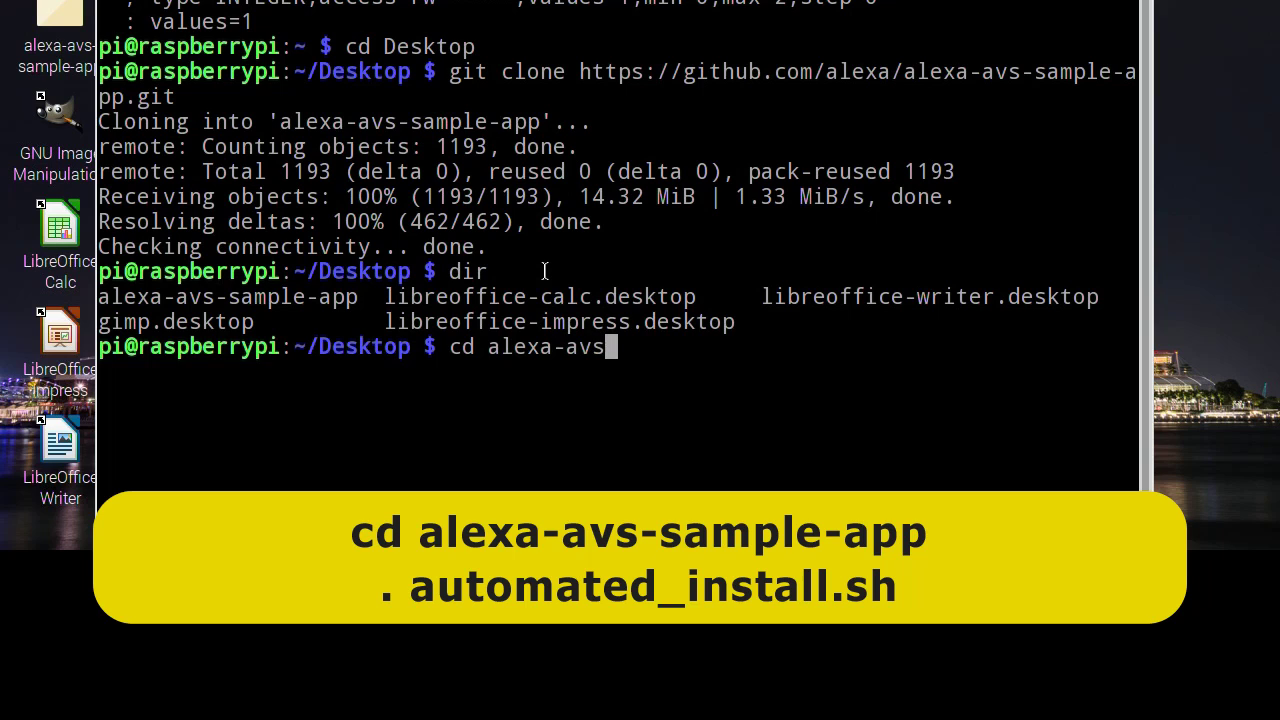
pyautogui.write('-sample-app')
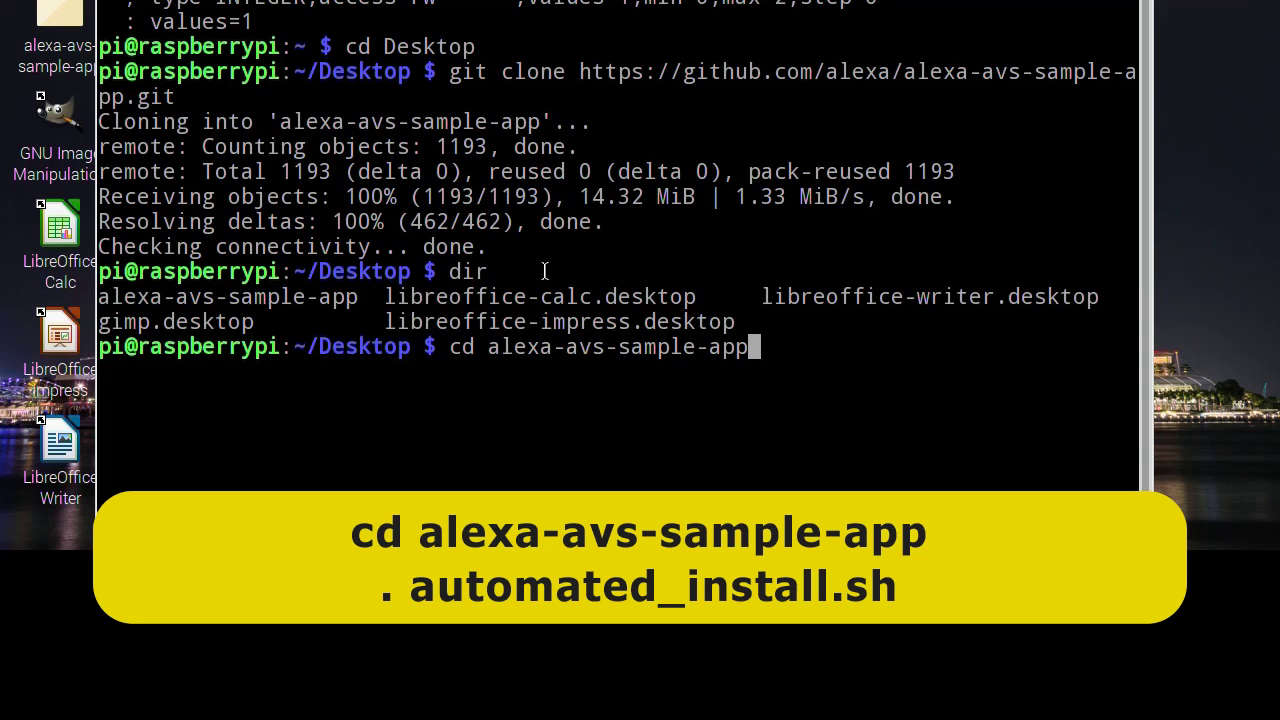
pyautogui.press('Return')
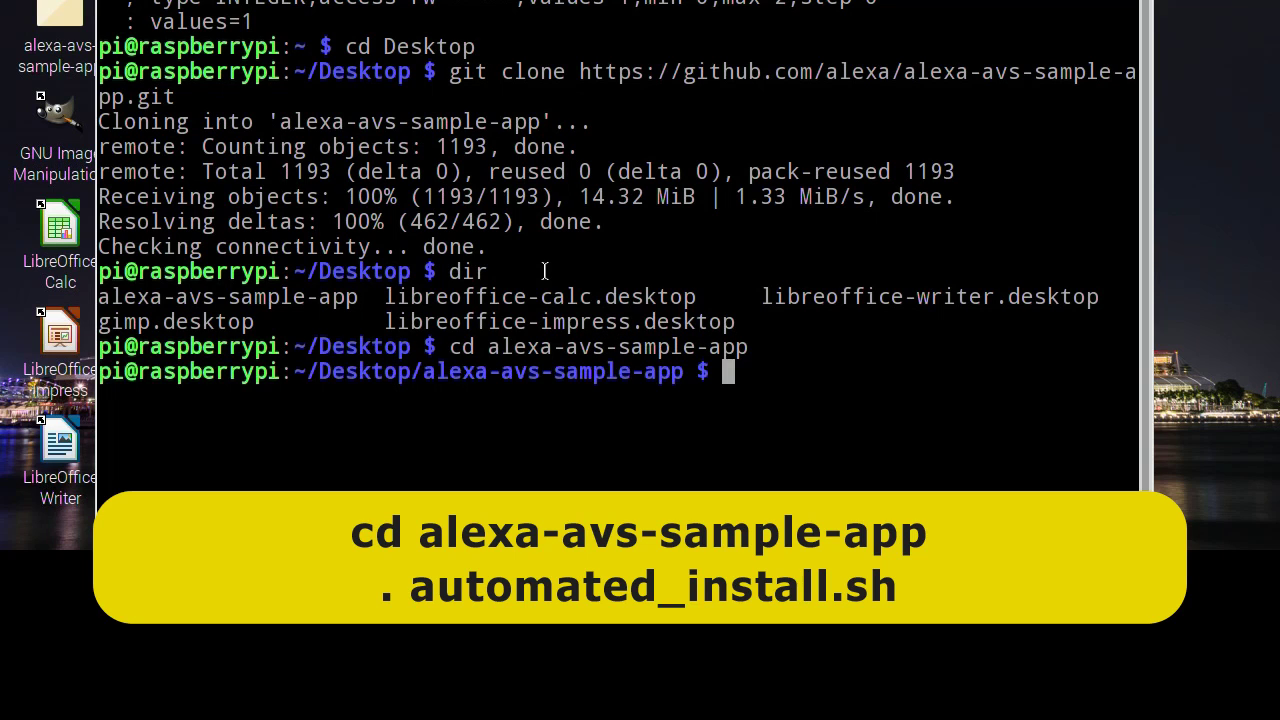
# List the folder's files and run the installer with '. automated_install.sh'.
pyautogui.write('dir')
pyautogui.press('Return')
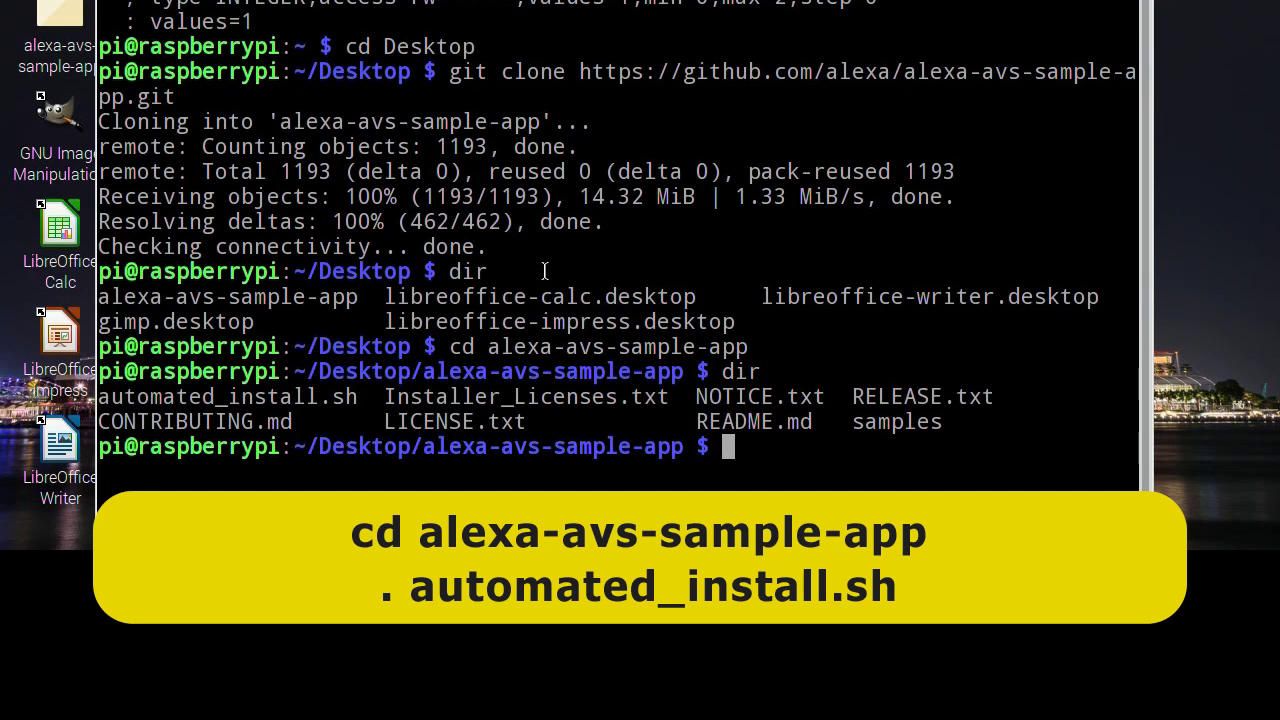
pyautogui.write('. automated')
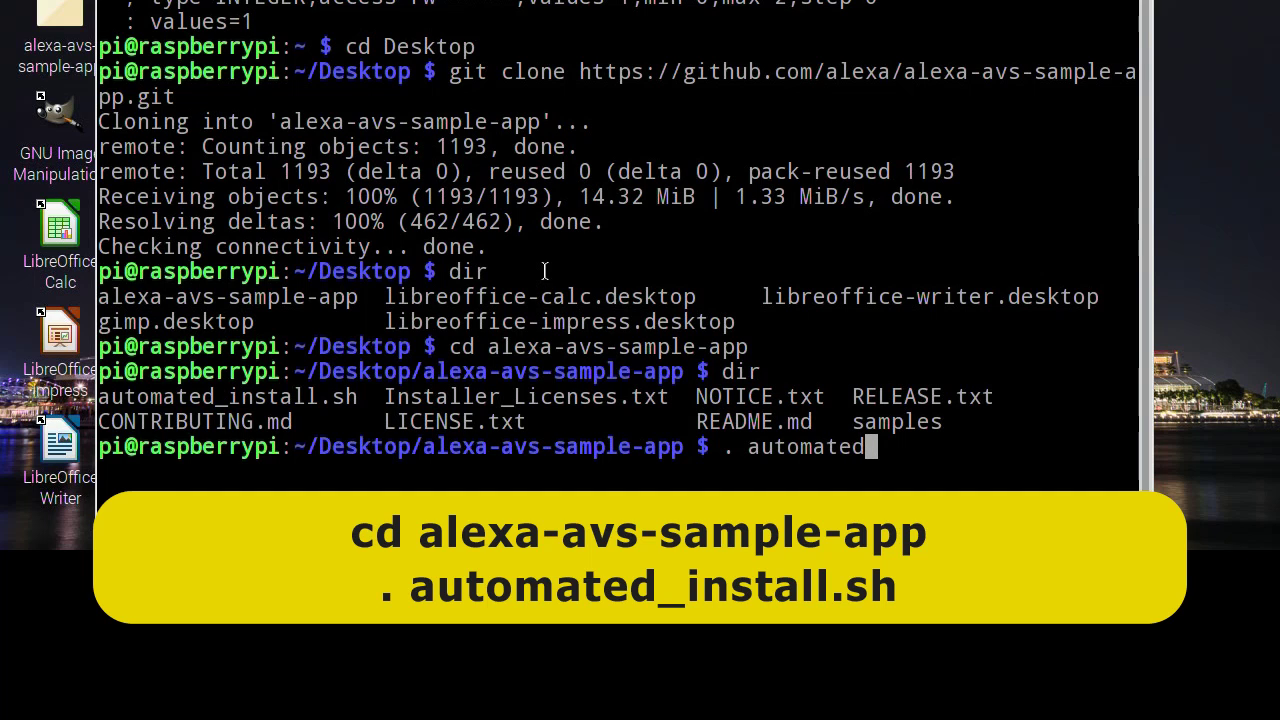
pyautogui.write('_insta')
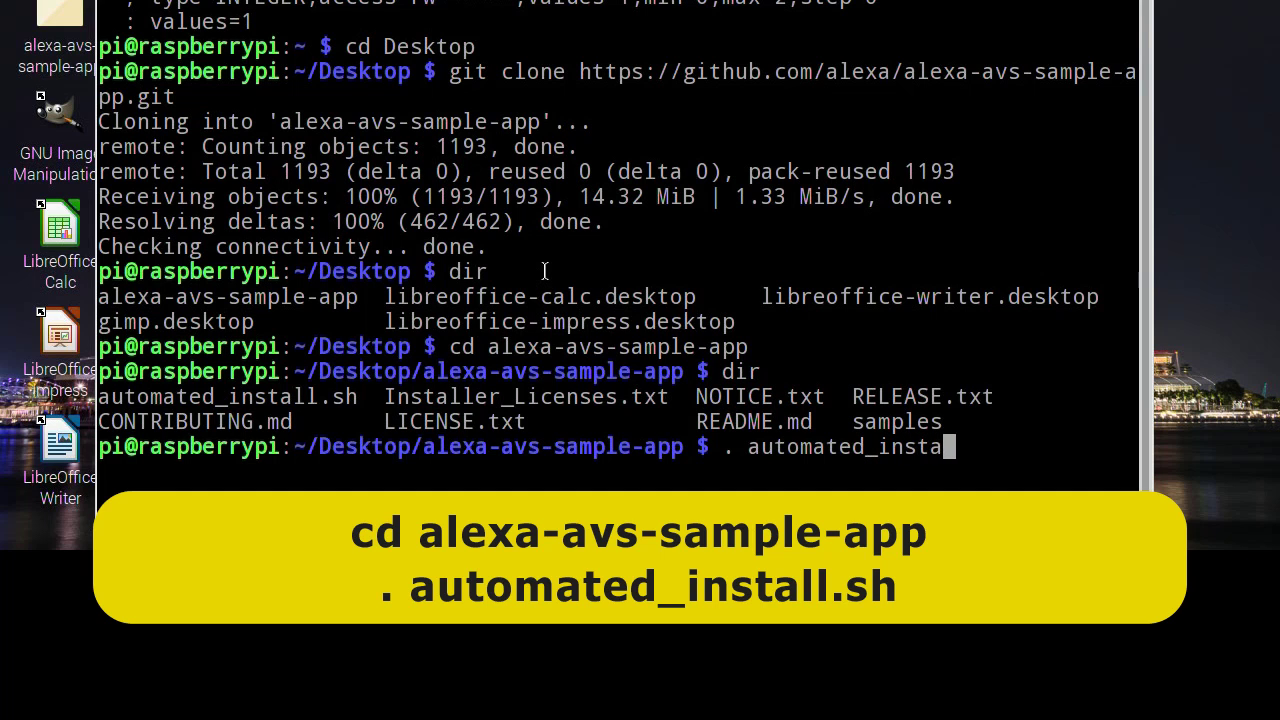
pyautogui.write('ll.sh')
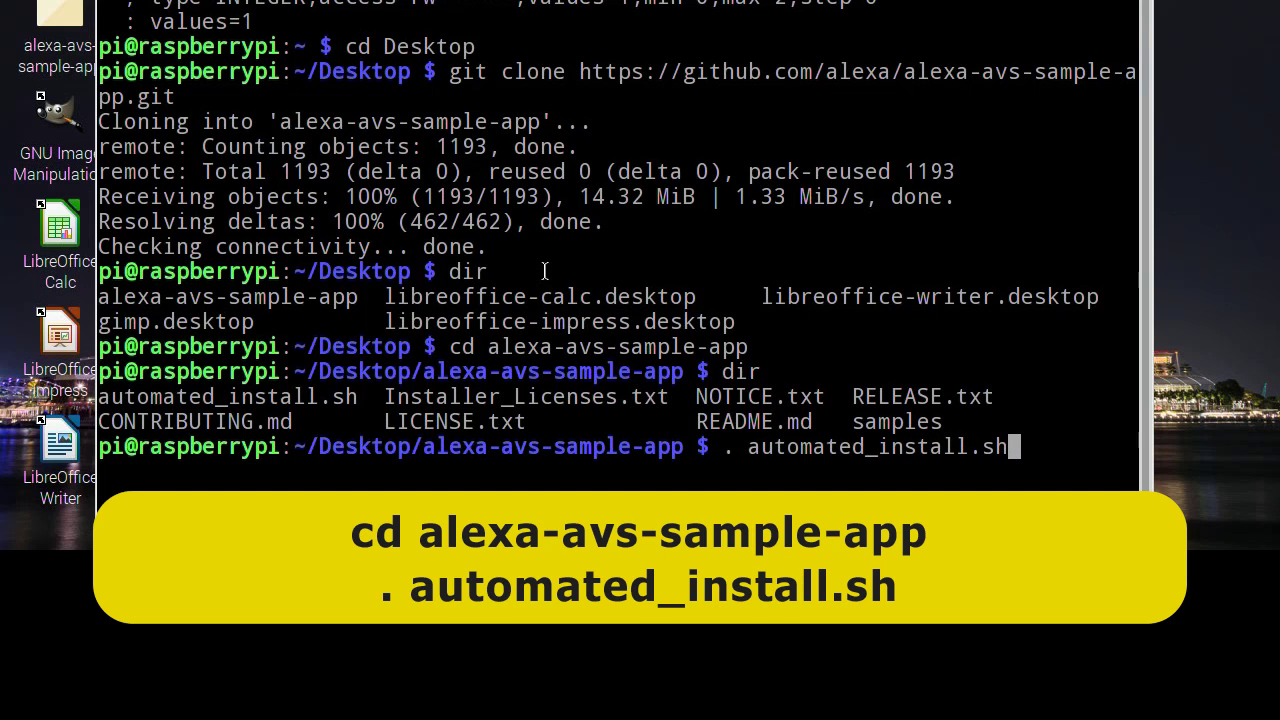
pyautogui.press('Return')
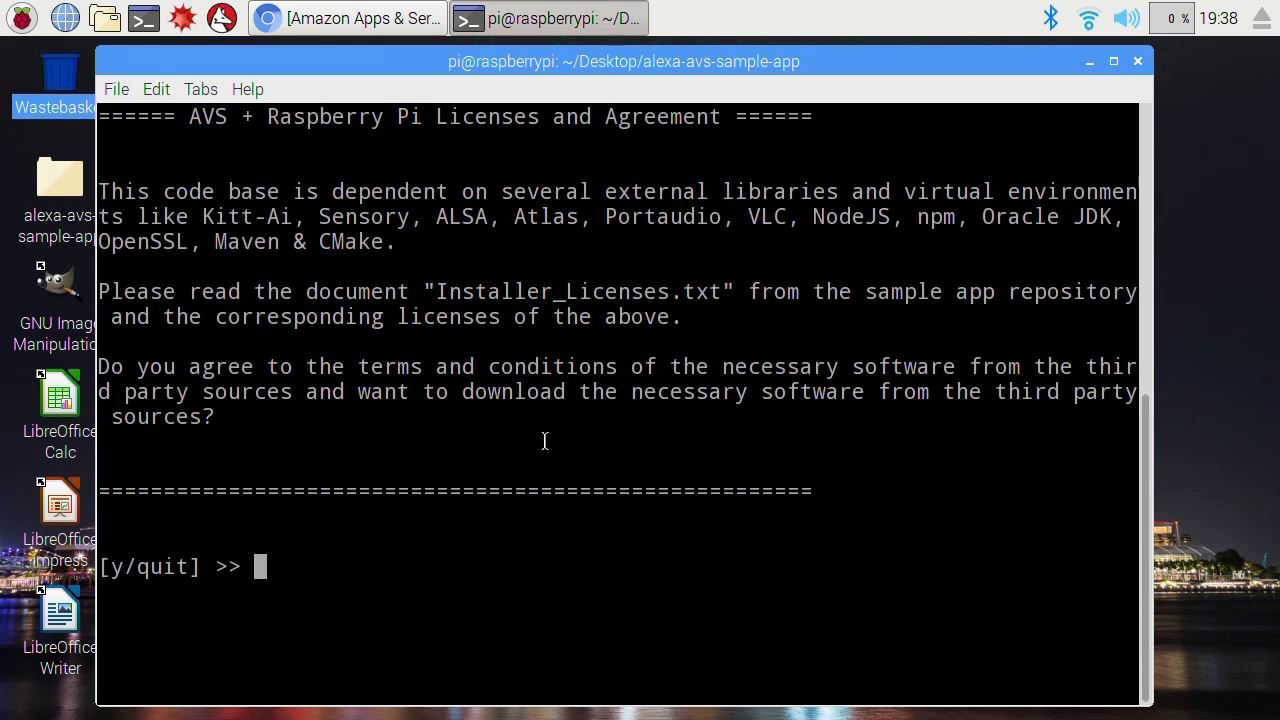
# Answer y to licence, account and credentials, choose en-GB (2), 3.5mm jack (1), and wake word y.
pyautogui.write('y')
pyautogui.press('Return')
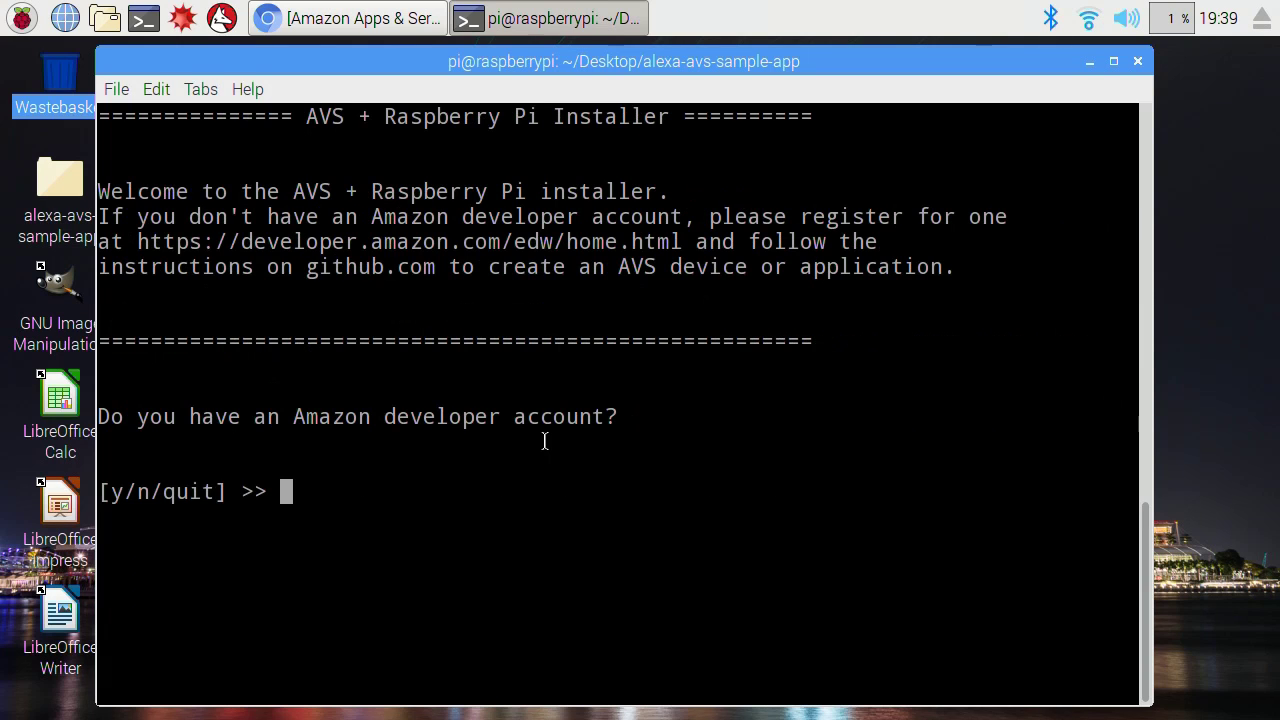
pyautogui.write('y')
pyautogui.press('Return')
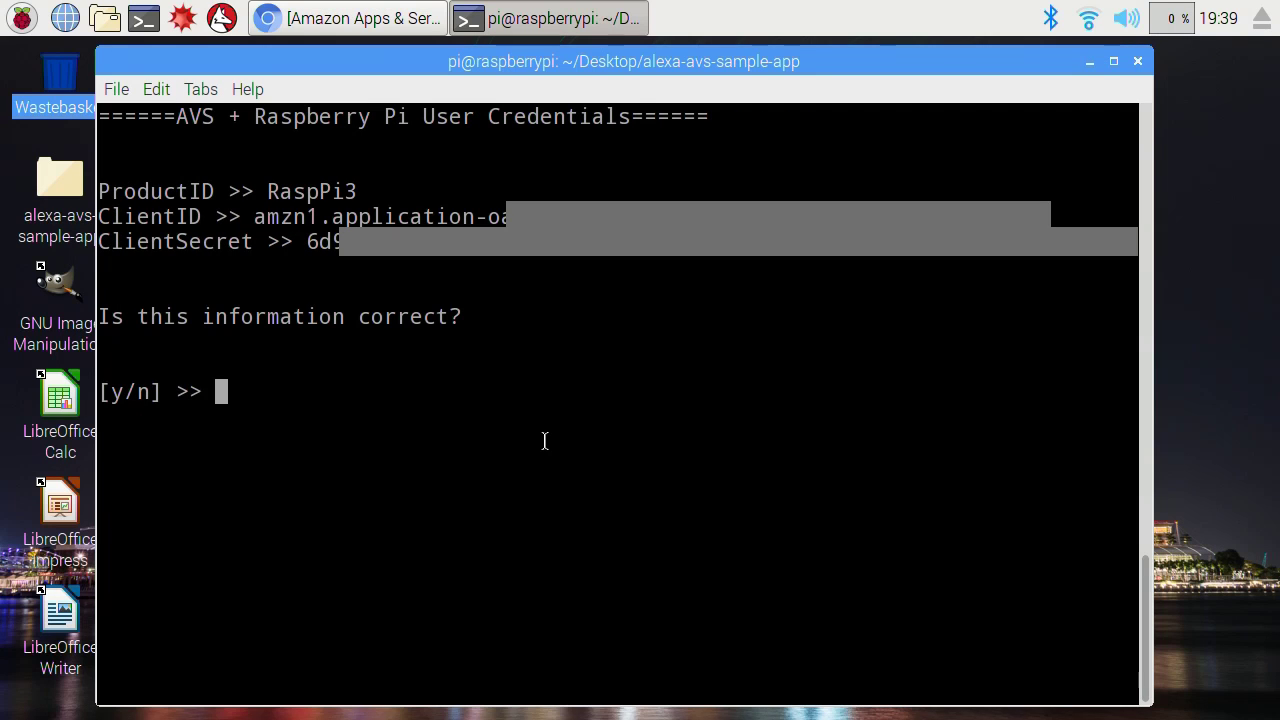
pyautogui.write('y')
pyautogui.press('Return')
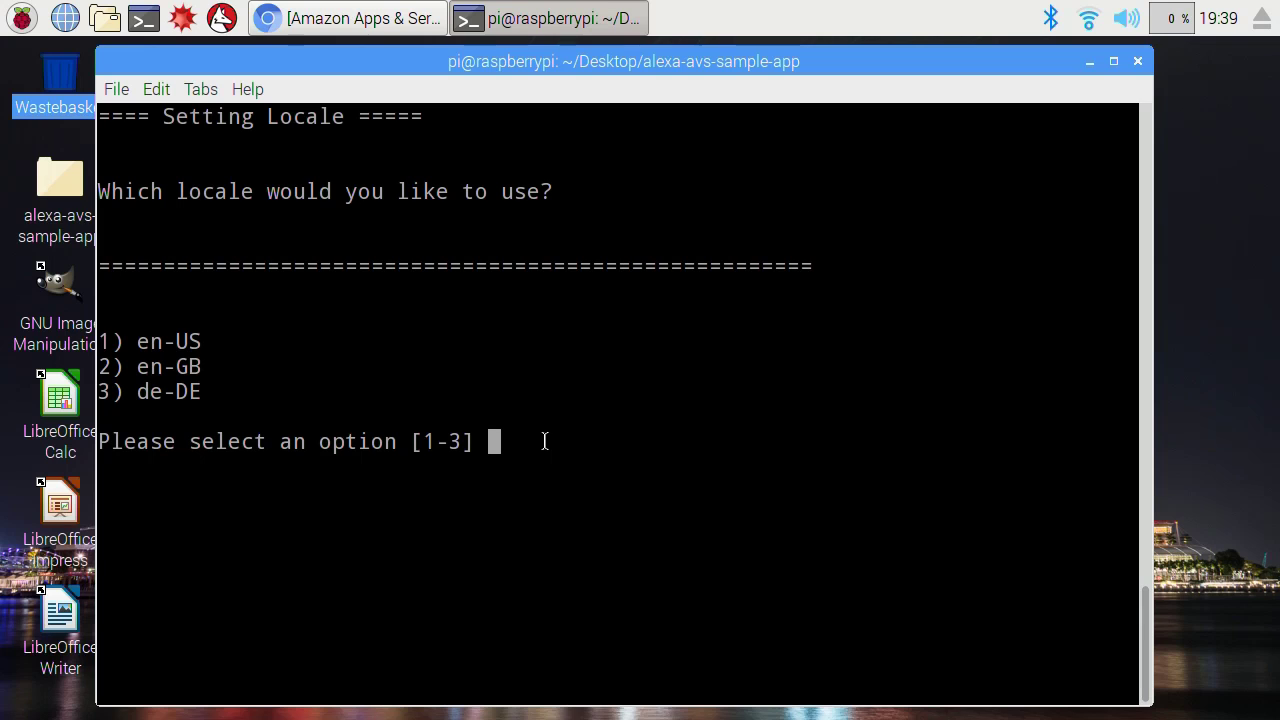
pyautogui.write('2')
pyautogui.press('Return')
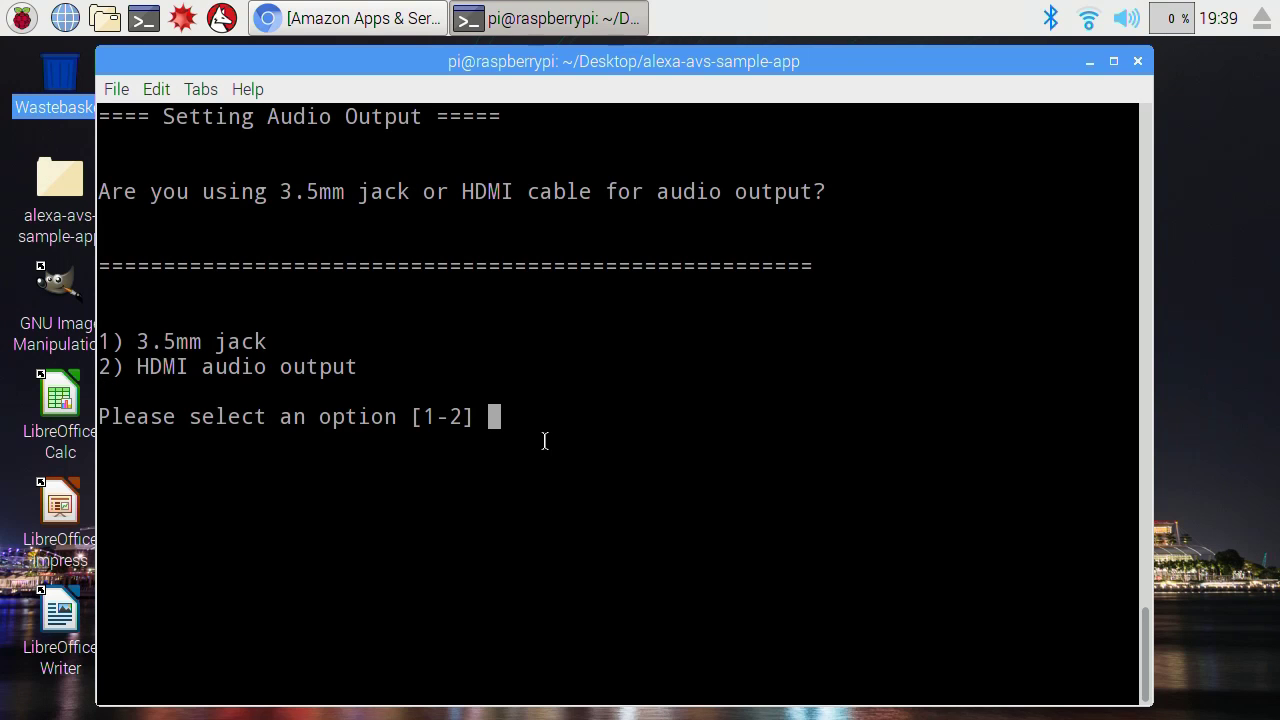
pyautogui.write('1')
pyautogui.press('Return')
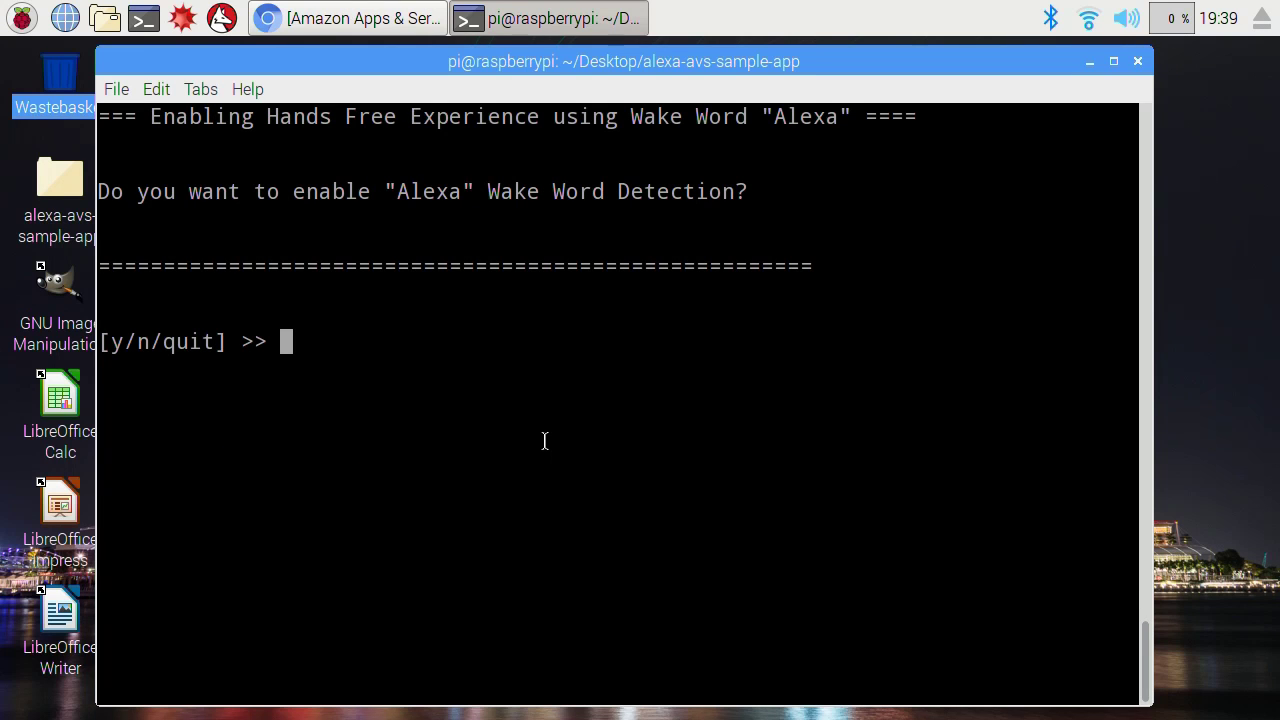
pyautogui.write('y')
pyautogui.press('Return')
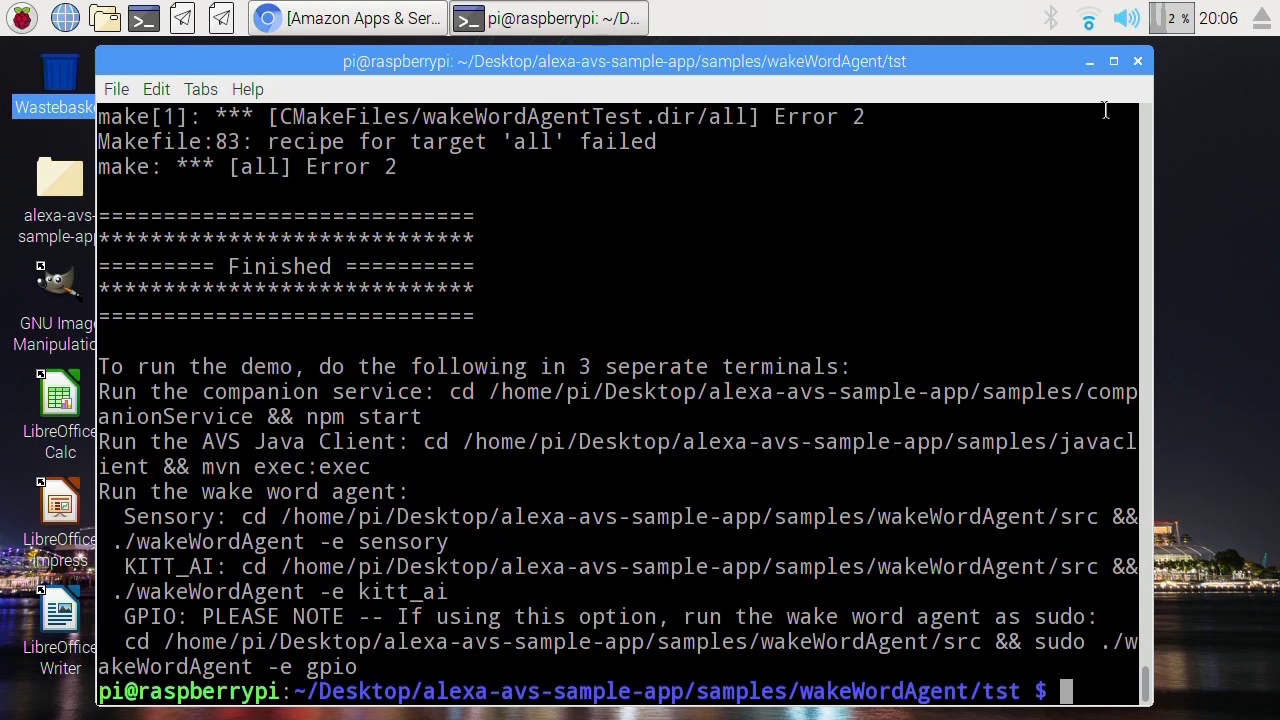
# Close the terminal window and the Chromium developer portal window.
pyautogui.click(1135, 64)
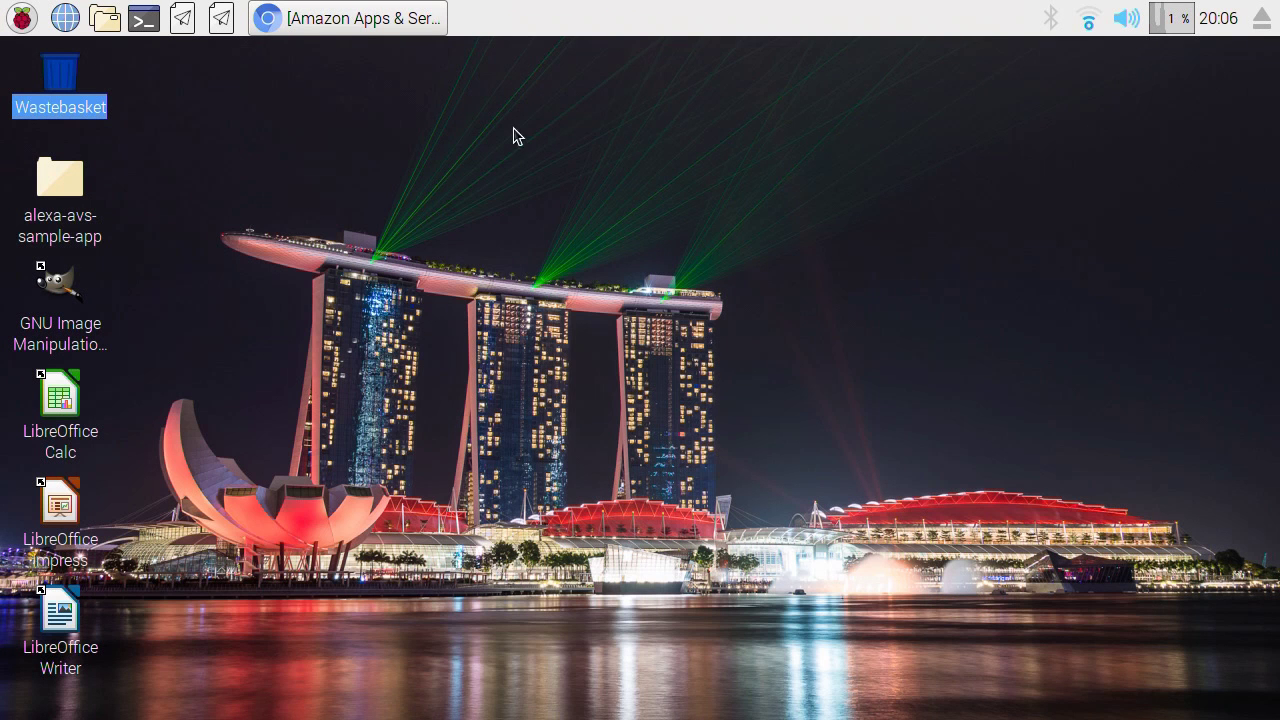
pyautogui.click(342, 20)
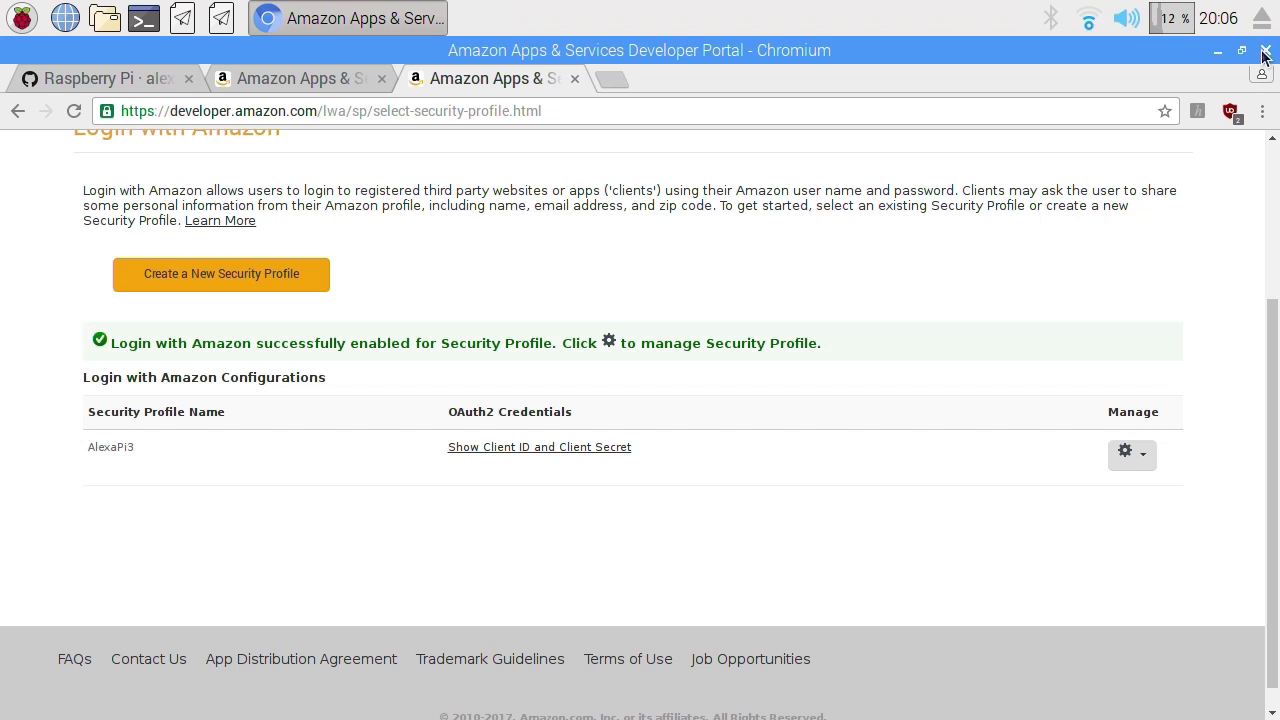
pyautogui.click(1264, 51)
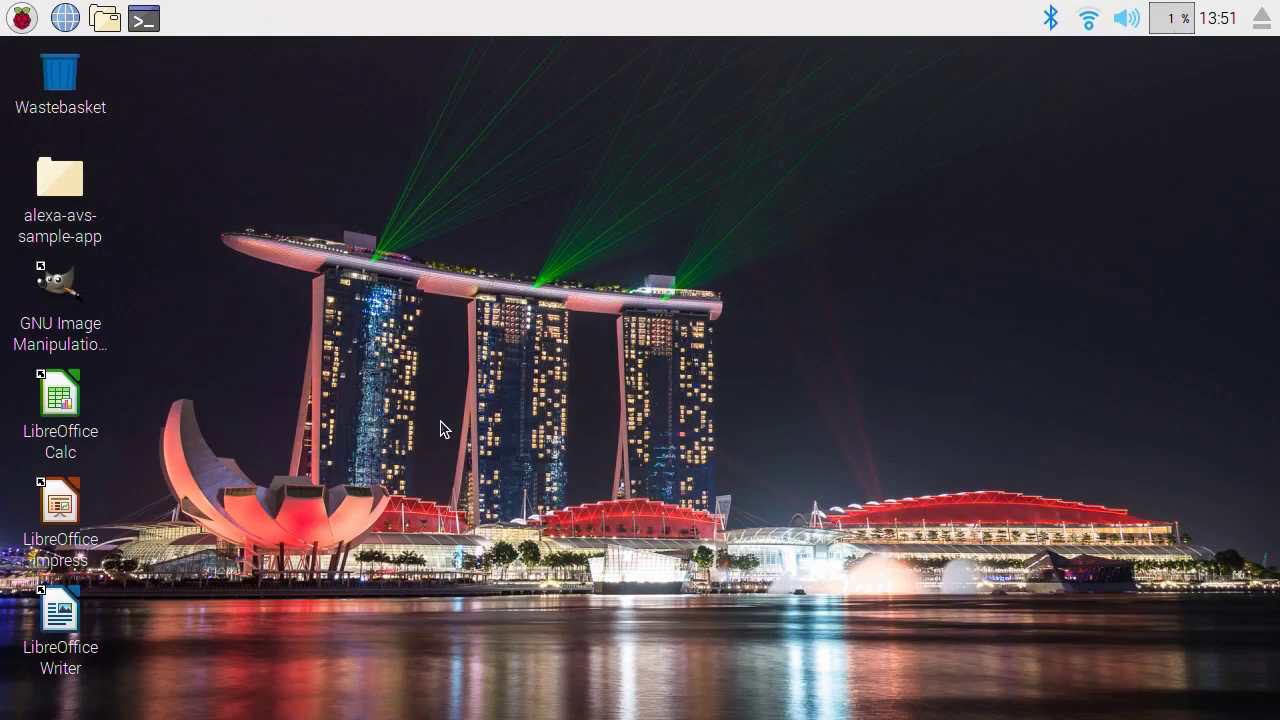
# In a new, smaller terminal, run npm start in samples/companionService to start the companion service.
pyautogui.click(148, 20)
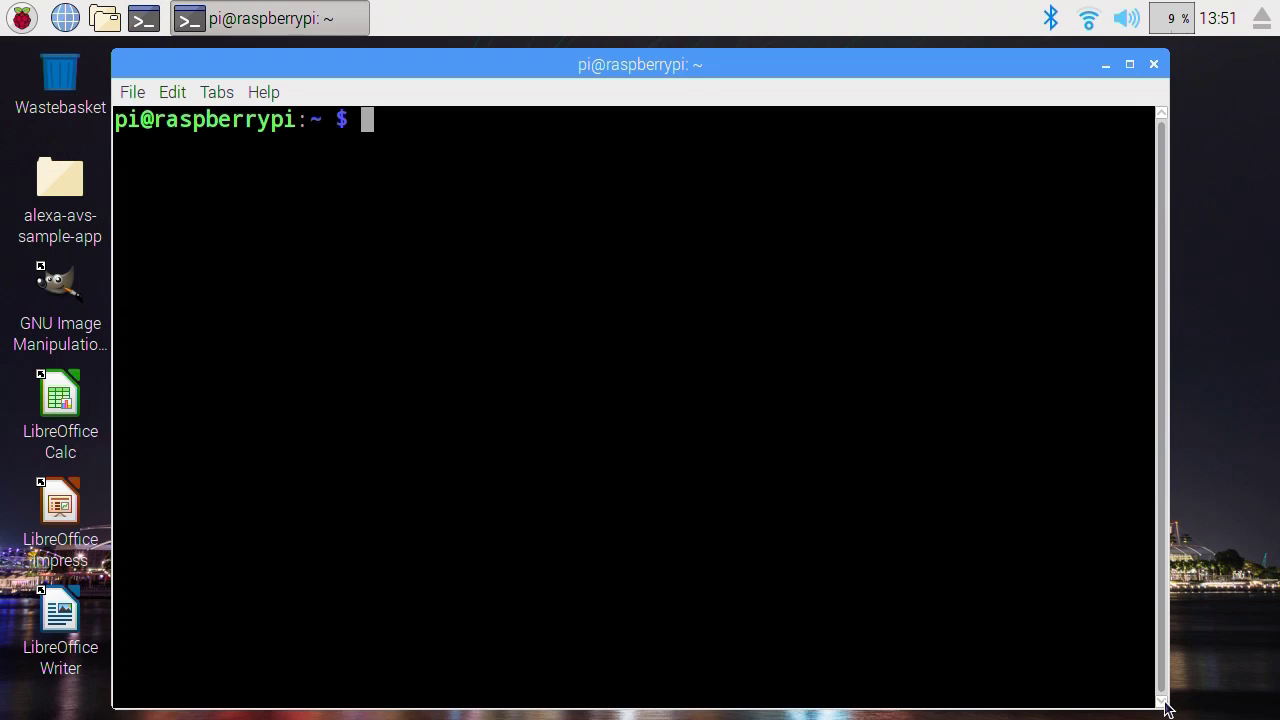
pyautogui.moveTo(1165, 706); pyautogui.dragTo(1146, 656)
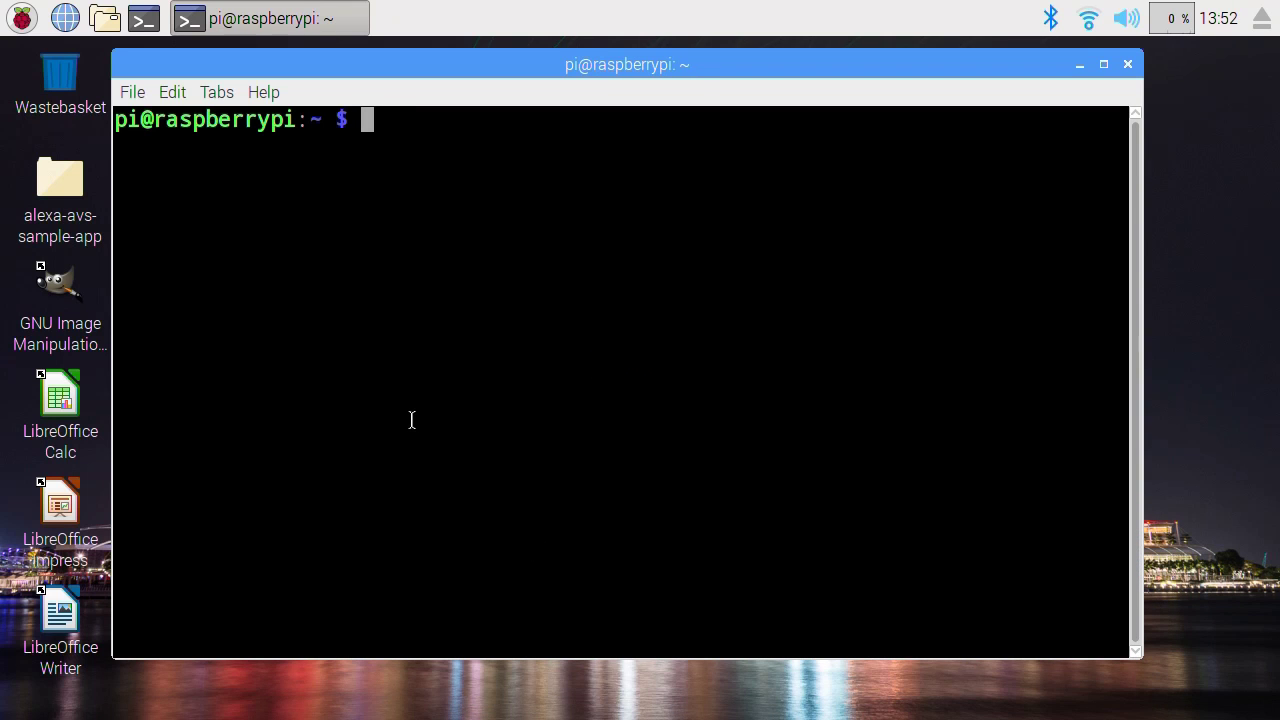
pyautogui.write('cd ~/Desktop/alexa-avs-sample-app/samples')
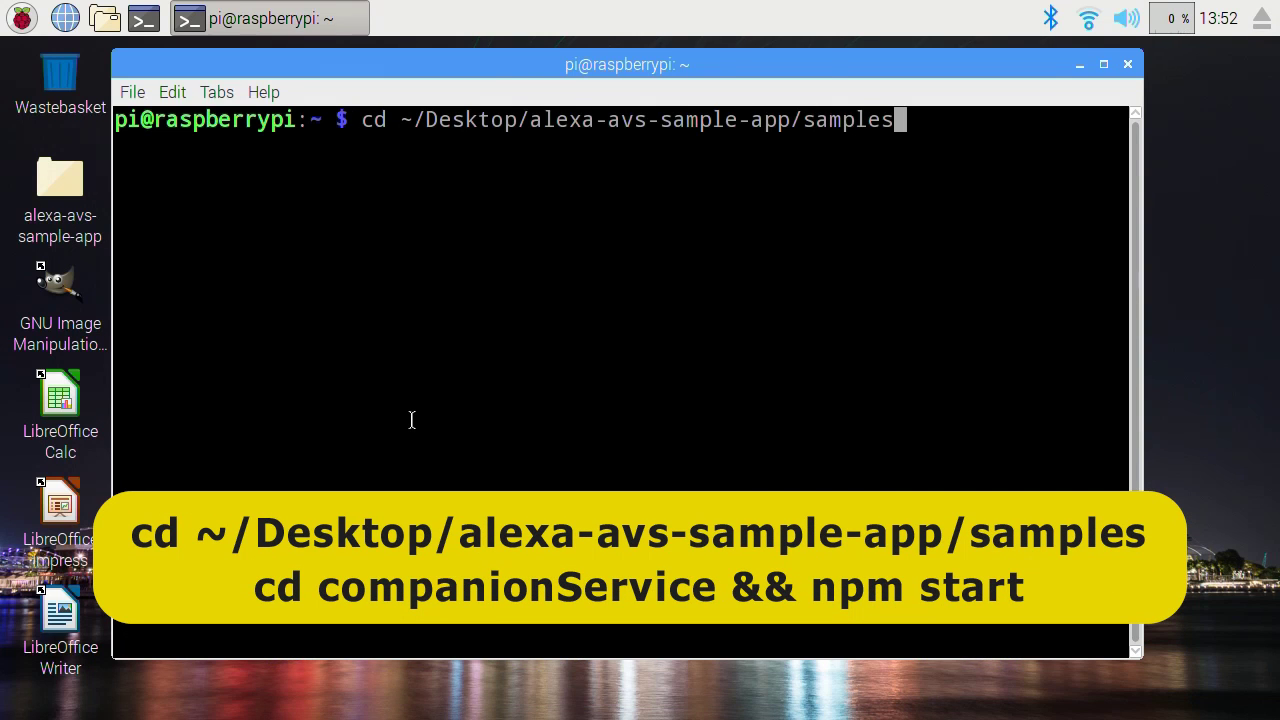
pyautogui.press('Return')
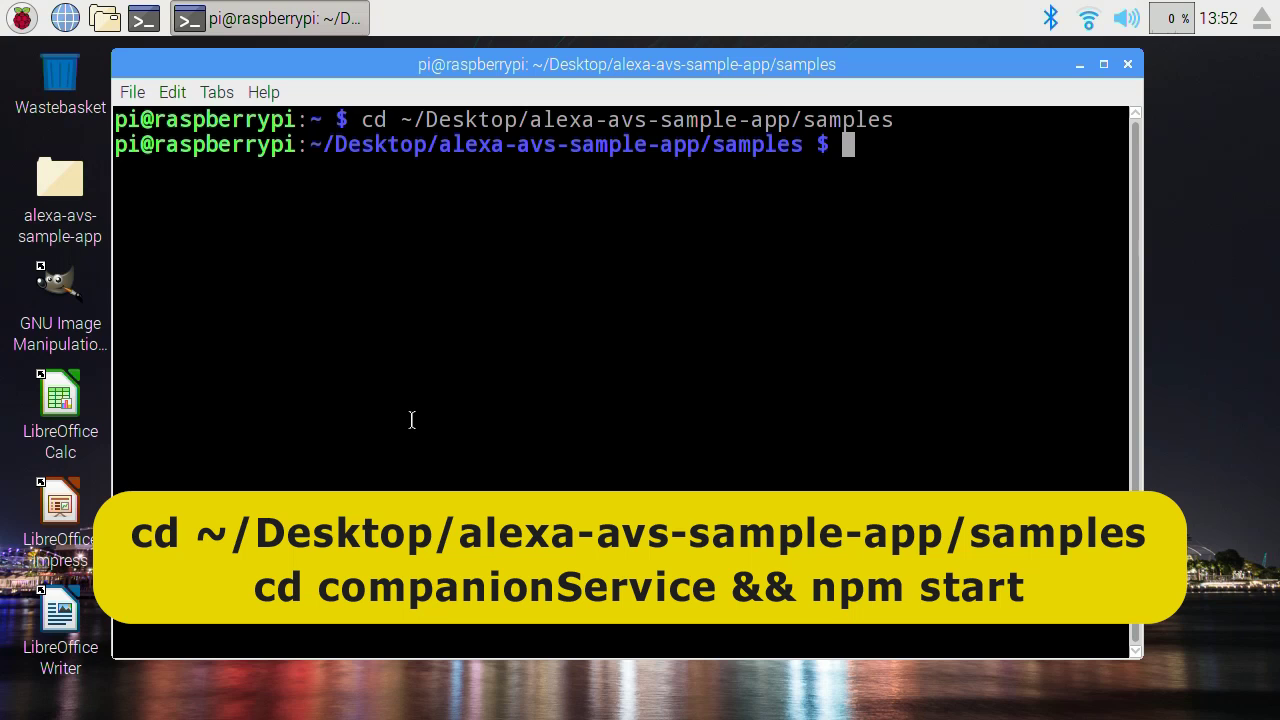
pyautogui.write('cd companionService && npm start')
pyautogui.press('Return')
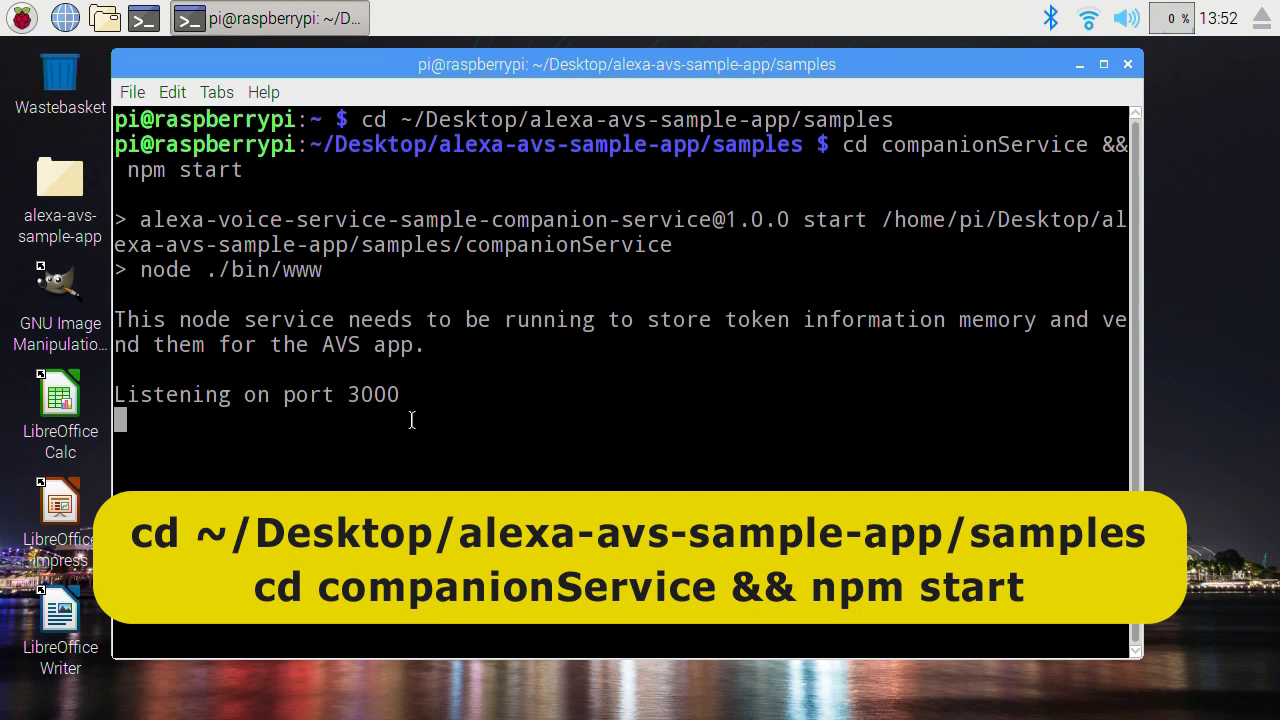
pyautogui.click(130, 93)
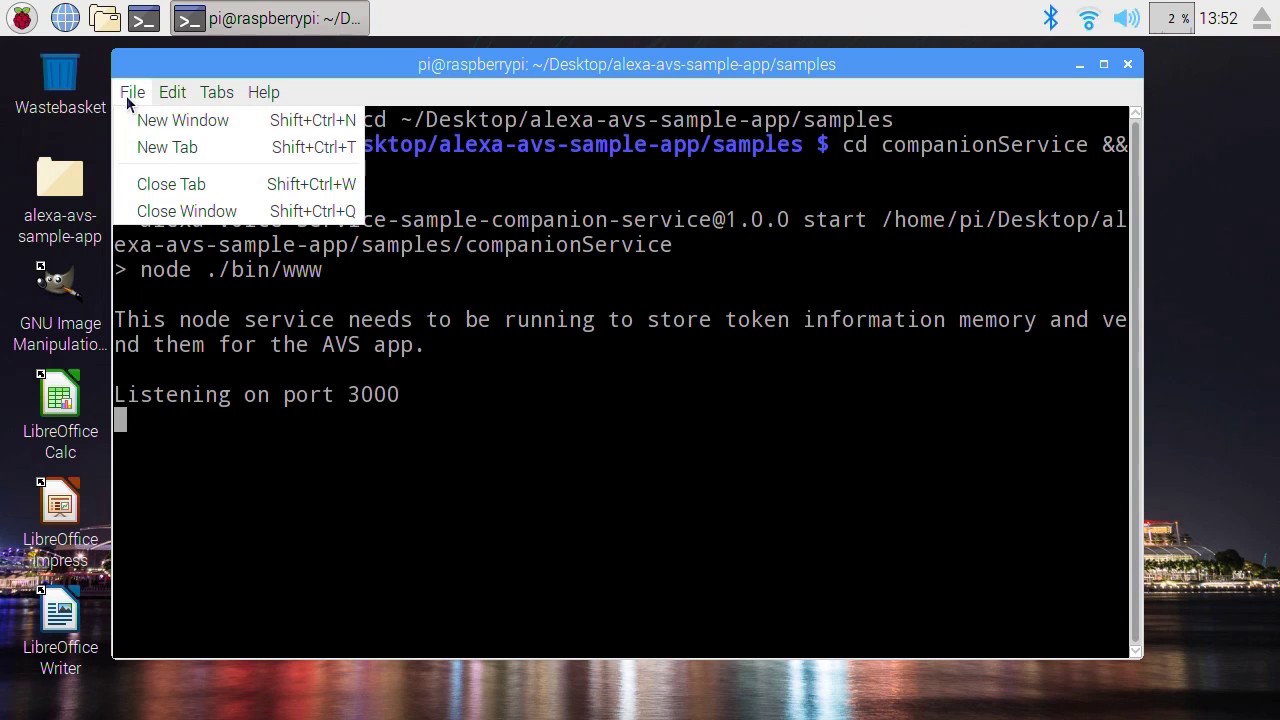
# In a second terminal tab, run cd javaclient && mvn exec:exec from the samples folder.
pyautogui.click(181, 143)
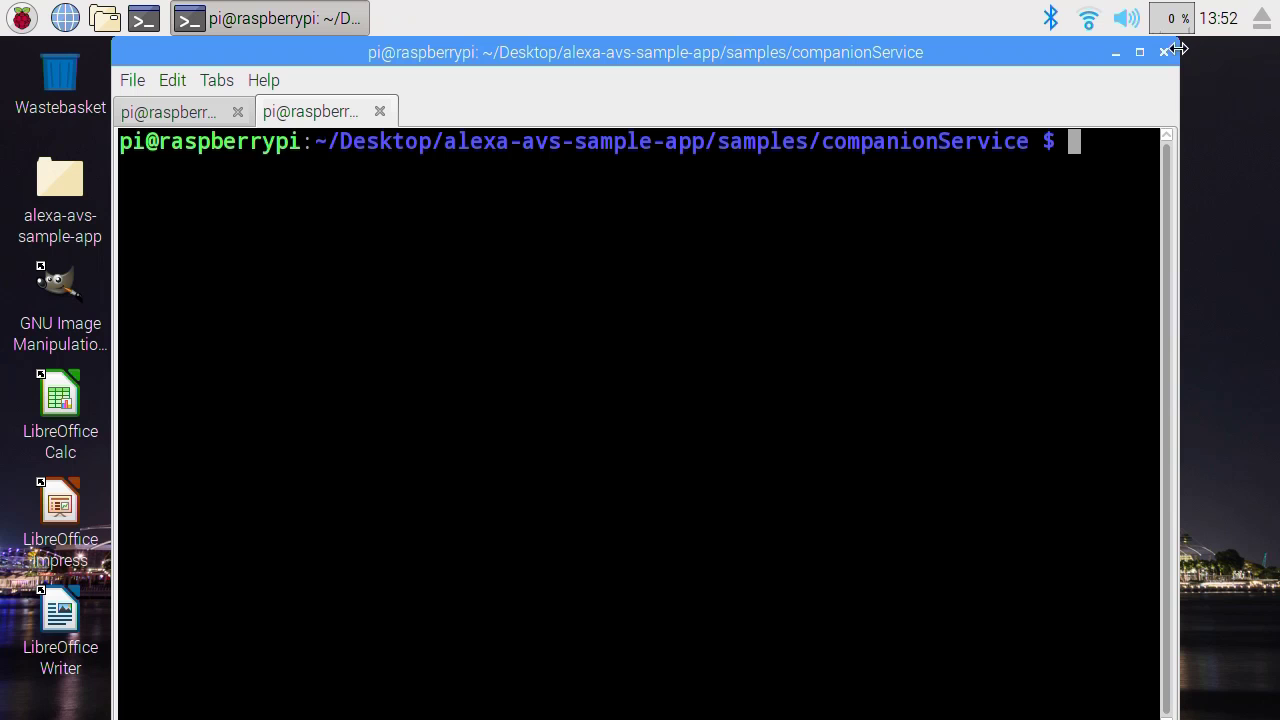
pyautogui.moveTo(1178, 38); pyautogui.dragTo(1138, 138)
pyautogui.moveTo(1020, 155); pyautogui.dragTo(1039, 100)
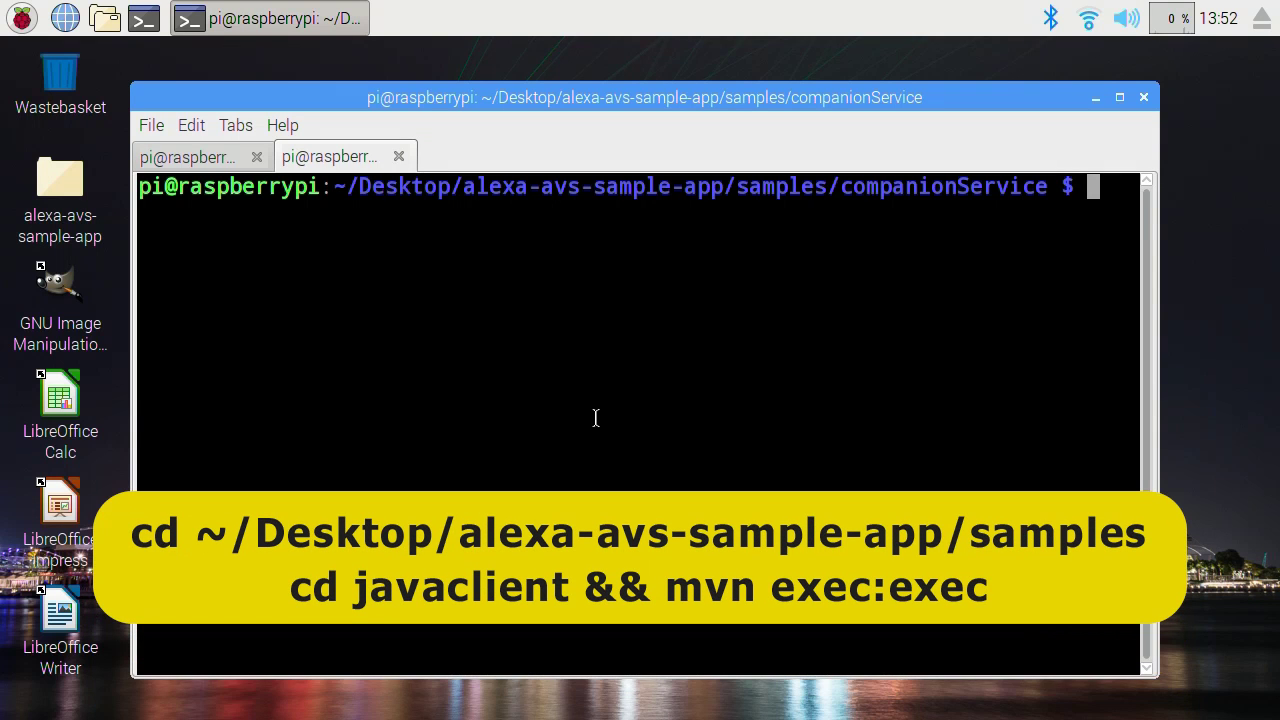
pyautogui.write('cd ~/Desktop/alexa-avs-sample-app/samples')
pyautogui.press('Return')
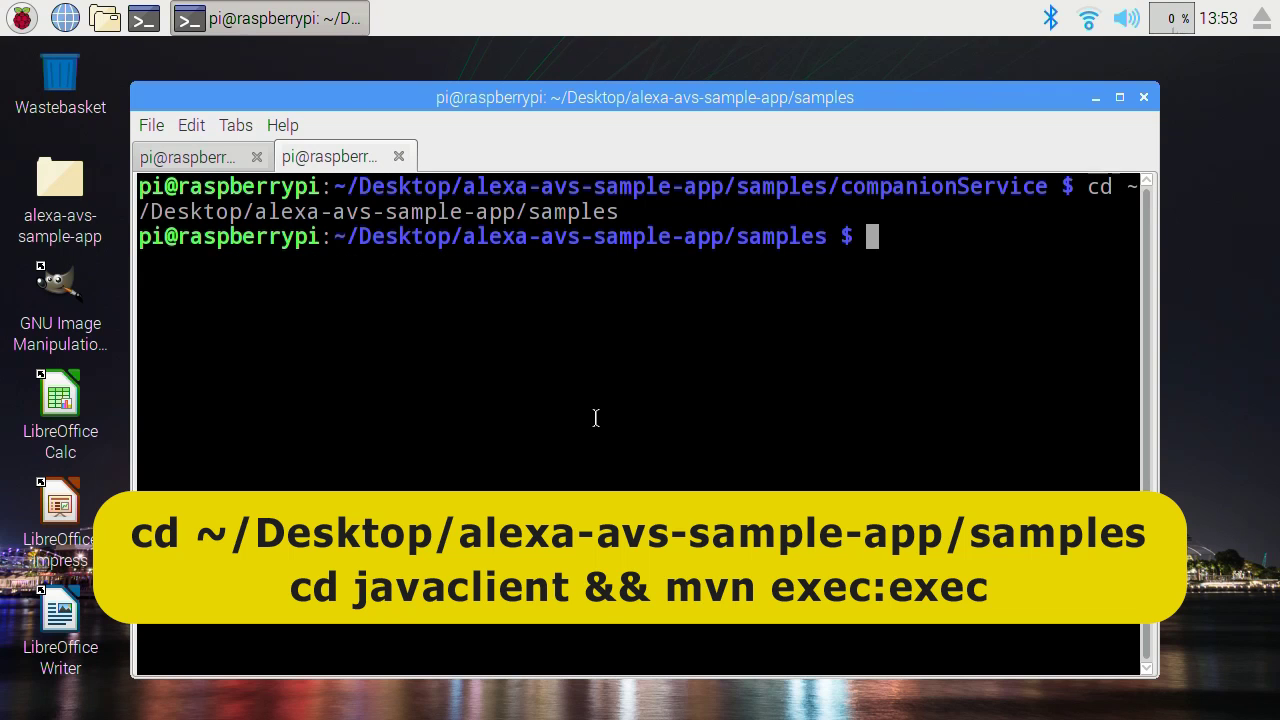
pyautogui.write('cd javaclient && mvn exec:exec')
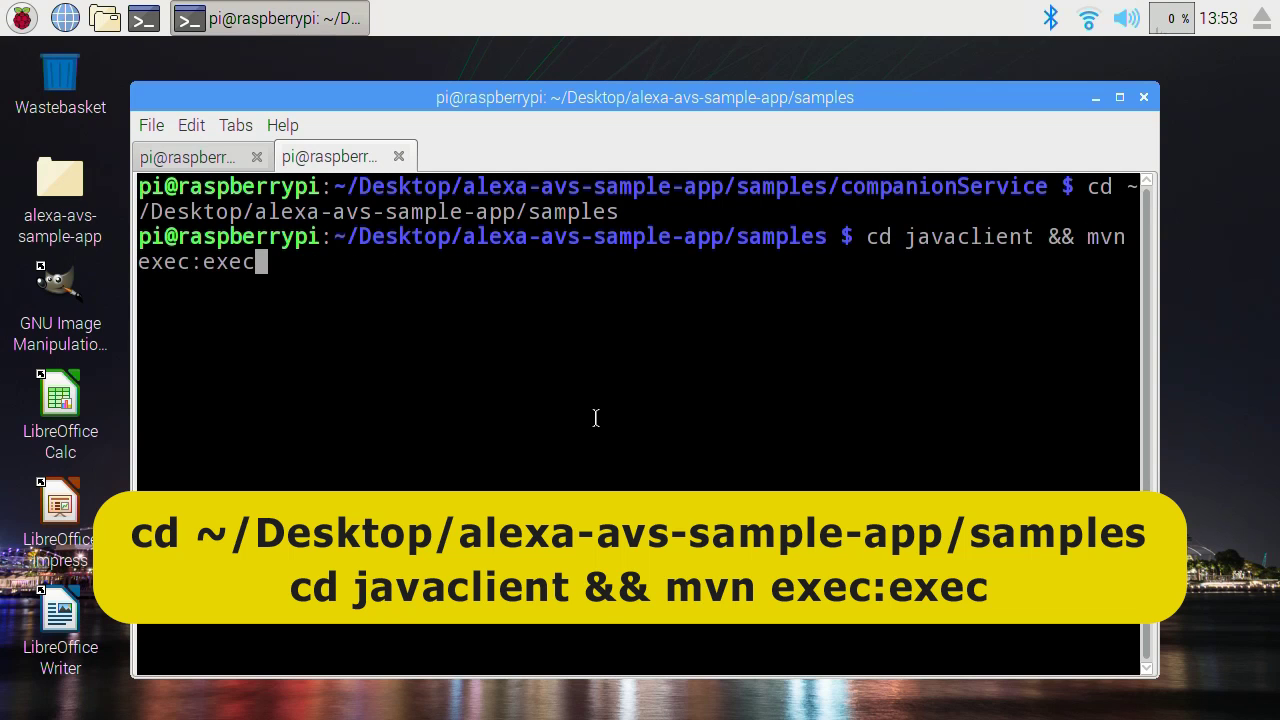
pyautogui.press('Return')
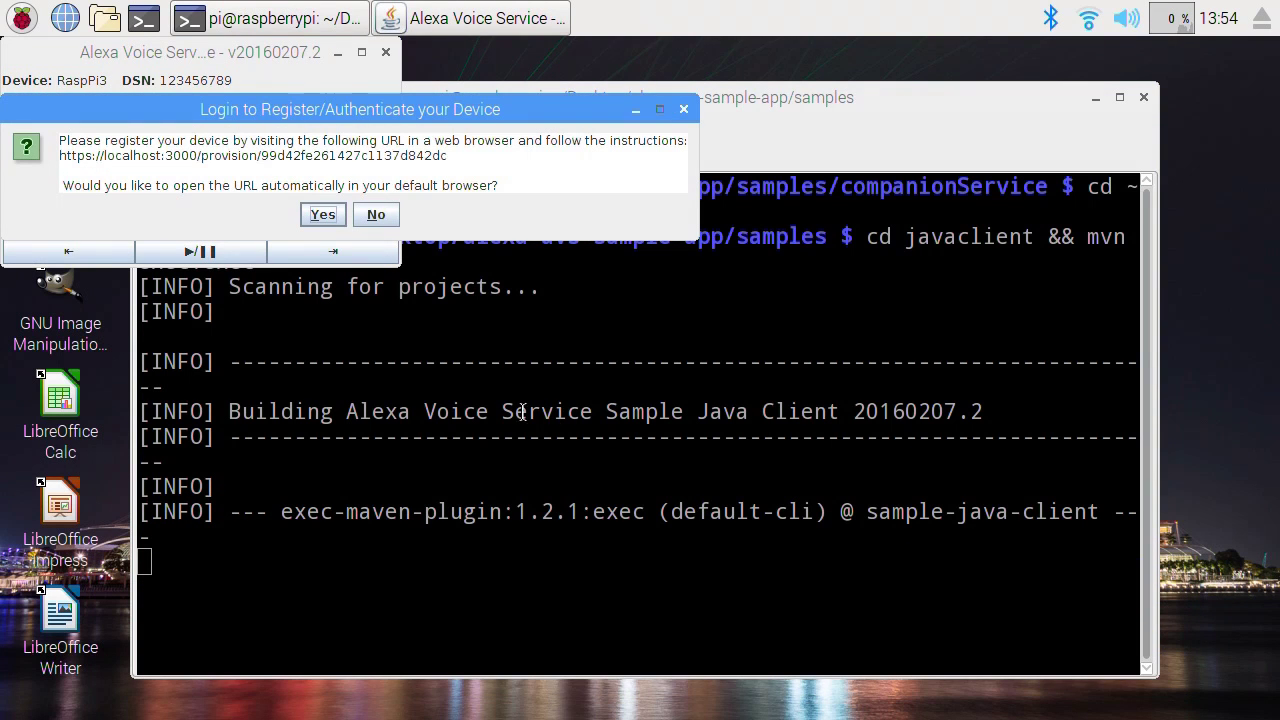
# Follow the registration link past the localhost warning, sign in to Amazon, and confirm in the client.
pyautogui.click(320, 216)
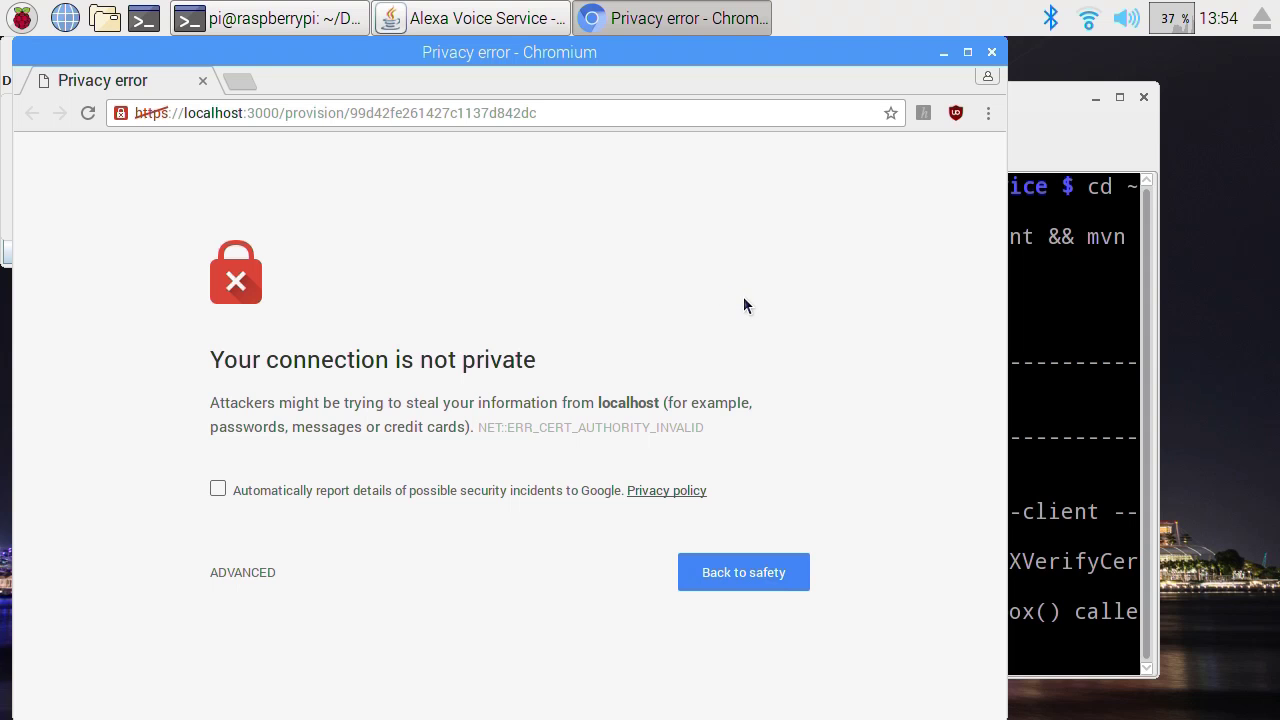
pyautogui.click(245, 578)
pyautogui.scroll(-2, 437, 577)
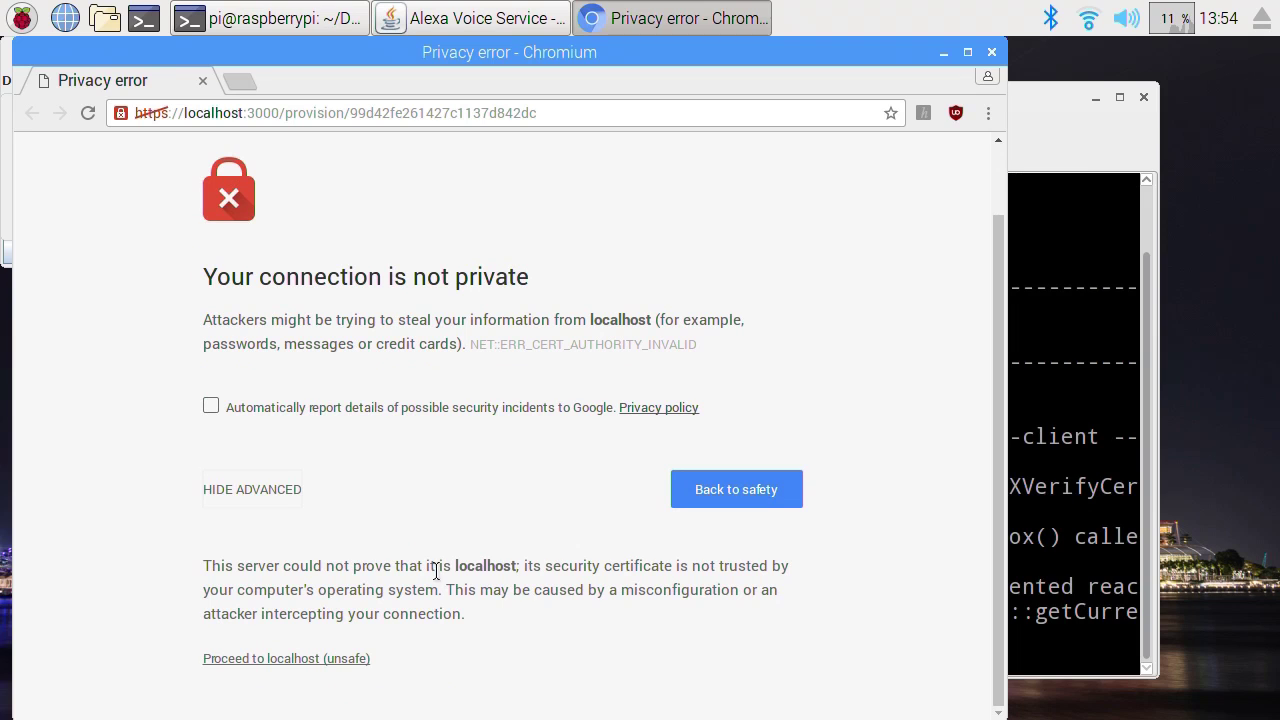
pyautogui.click(312, 660)
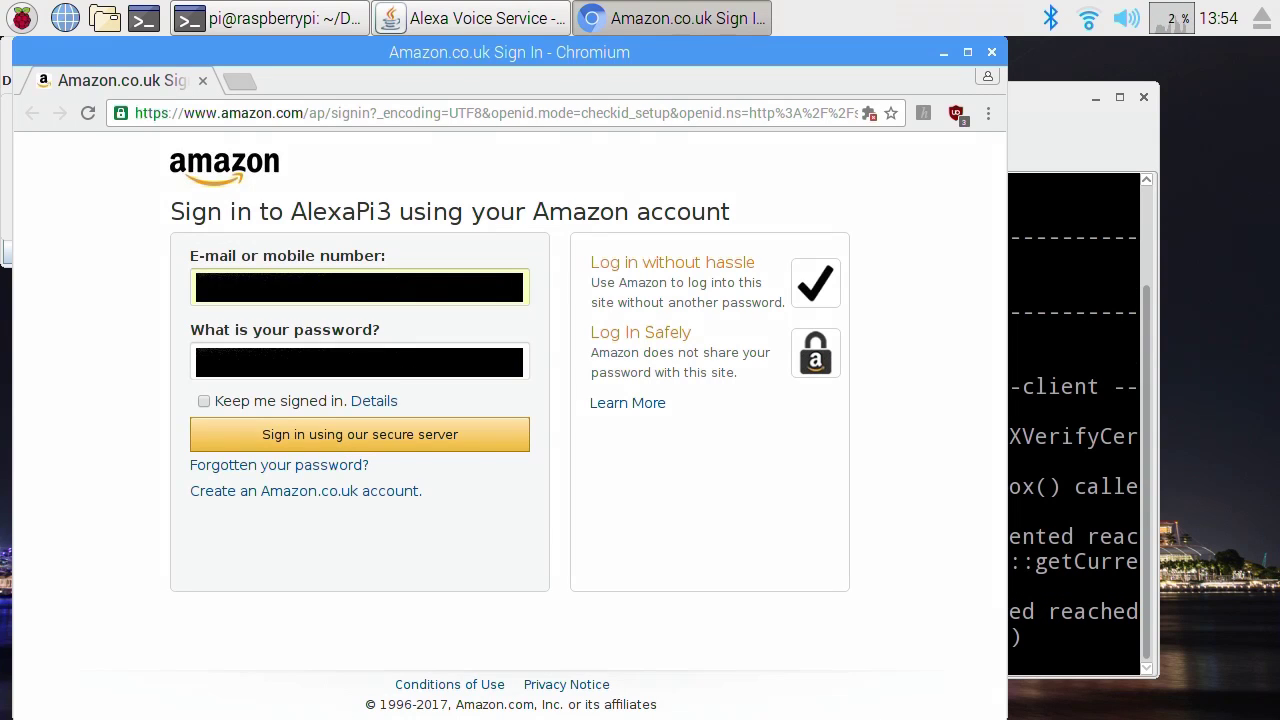
pyautogui.press('Return')
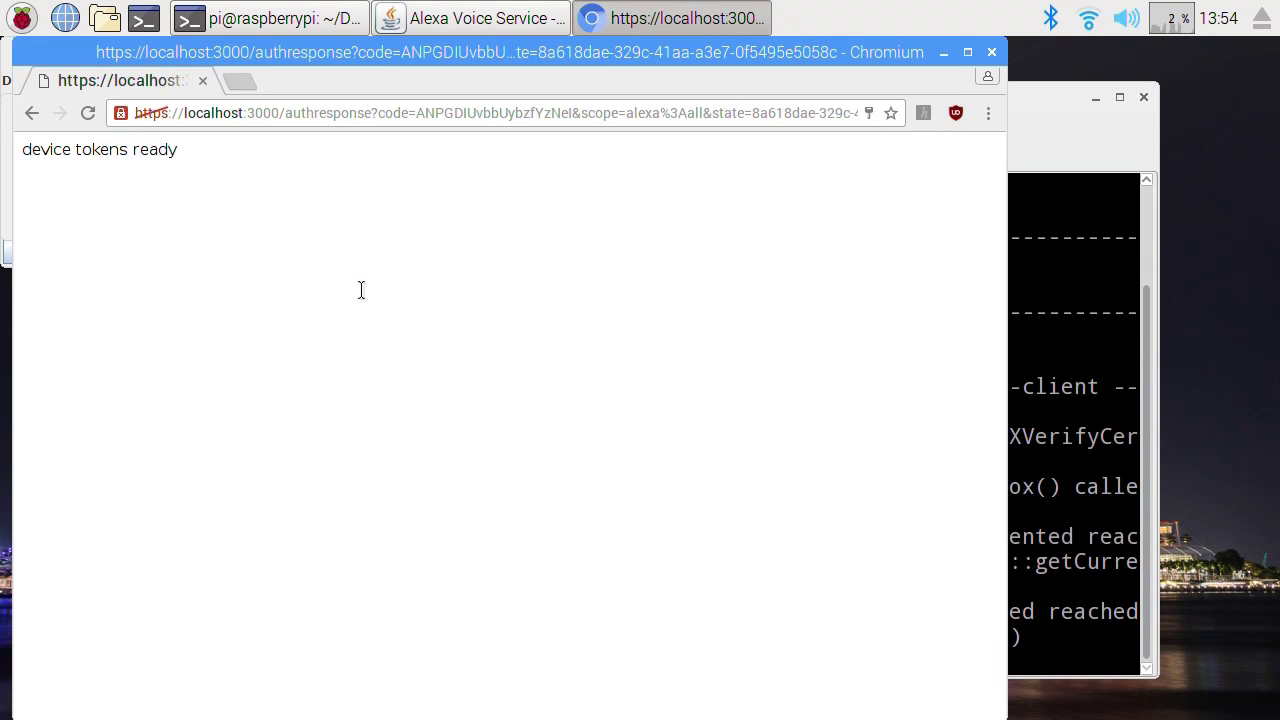
pyautogui.click(943, 52)
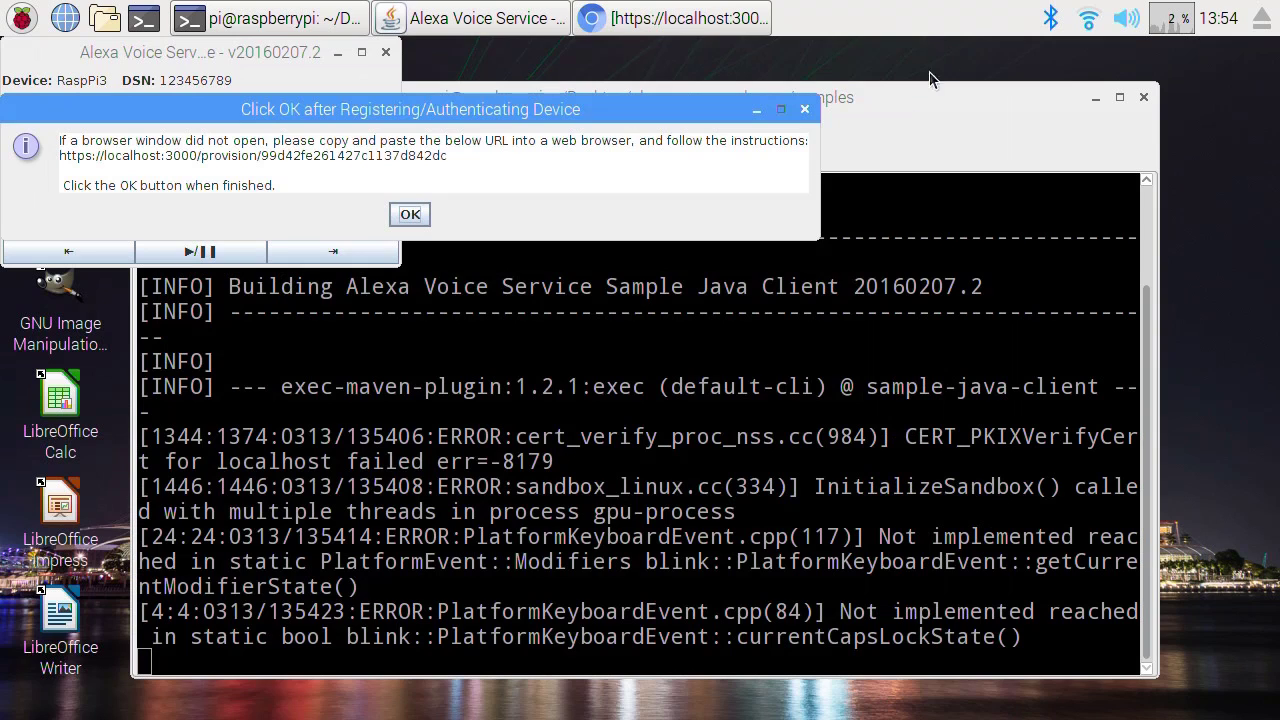
pyautogui.click(410, 214)
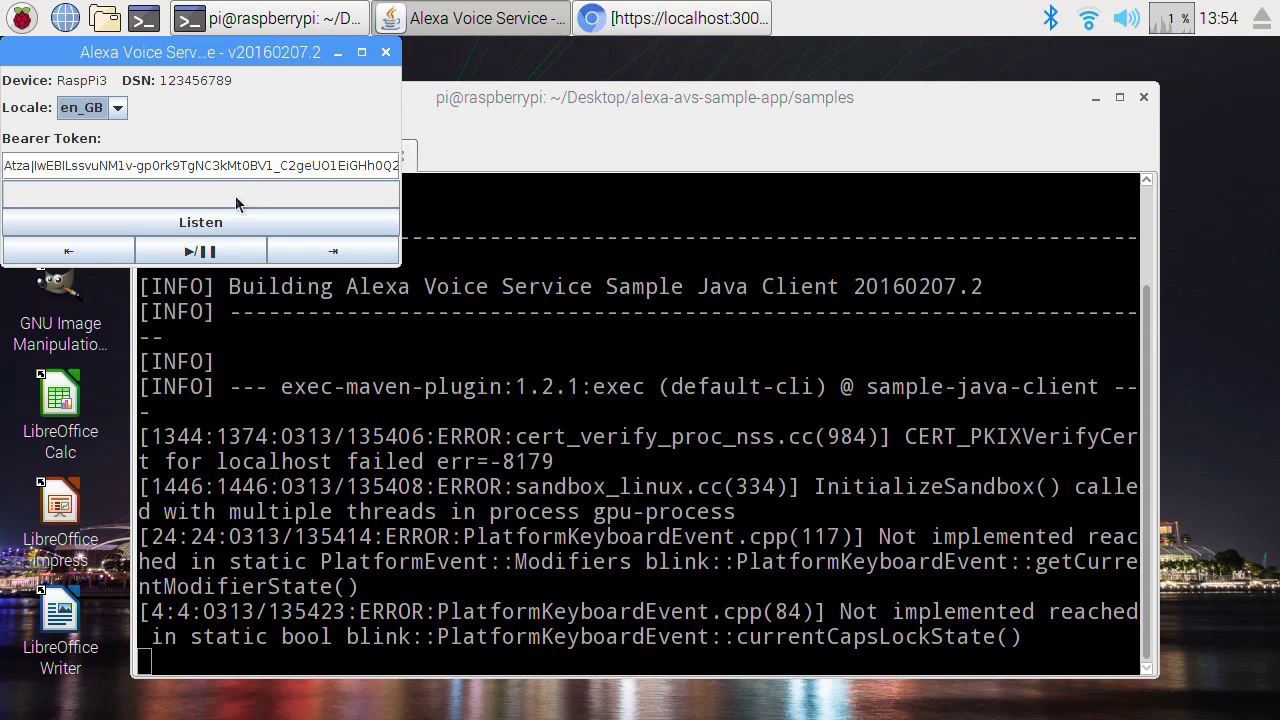
# Start a spoken request with Listen in the Alexa Voice Service client.
pyautogui.click(230, 223)
# Open a third LXTerminal tab, then shrink the terminal window and move it higher.
pyautogui.click(426, 97)
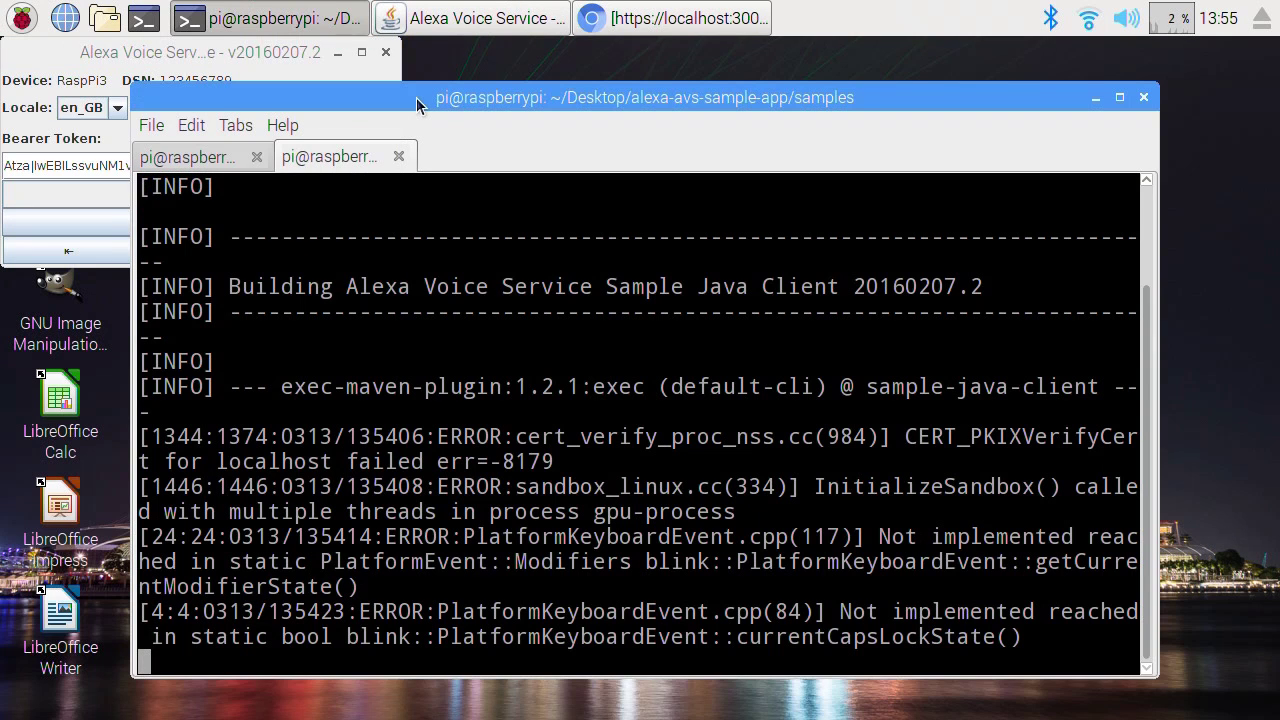
pyautogui.click(150, 130)
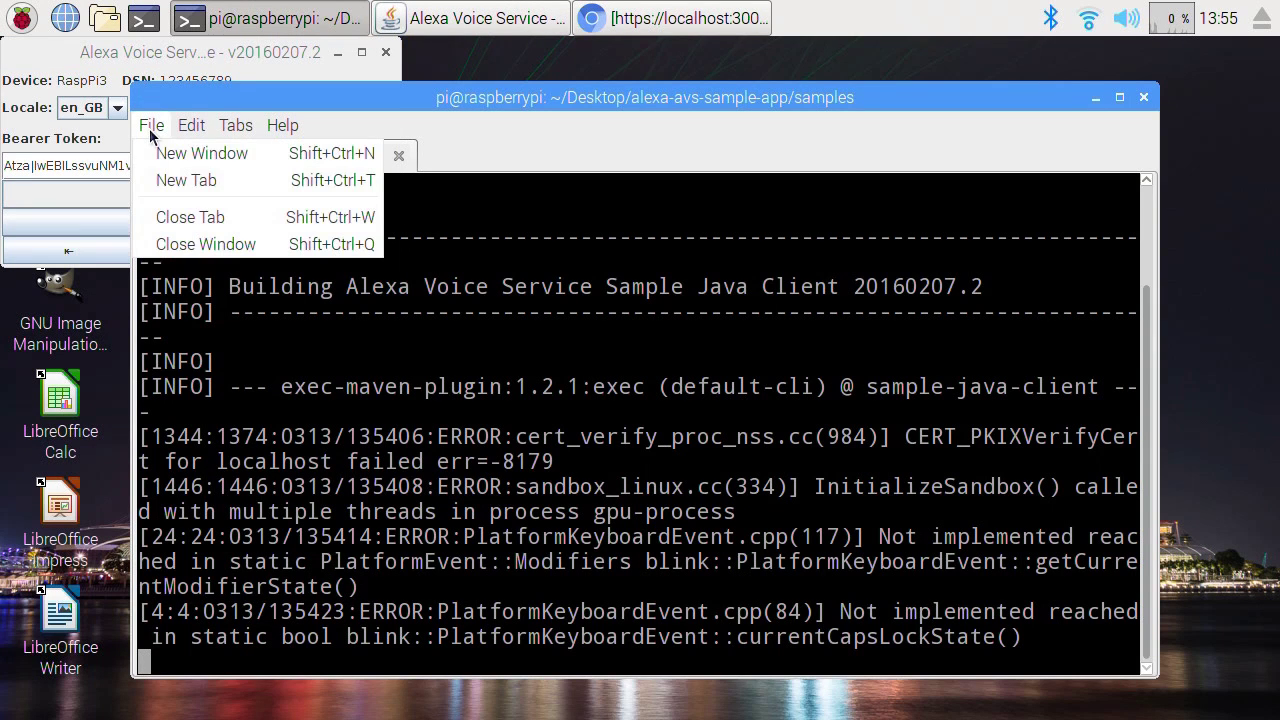
pyautogui.click(180, 176)
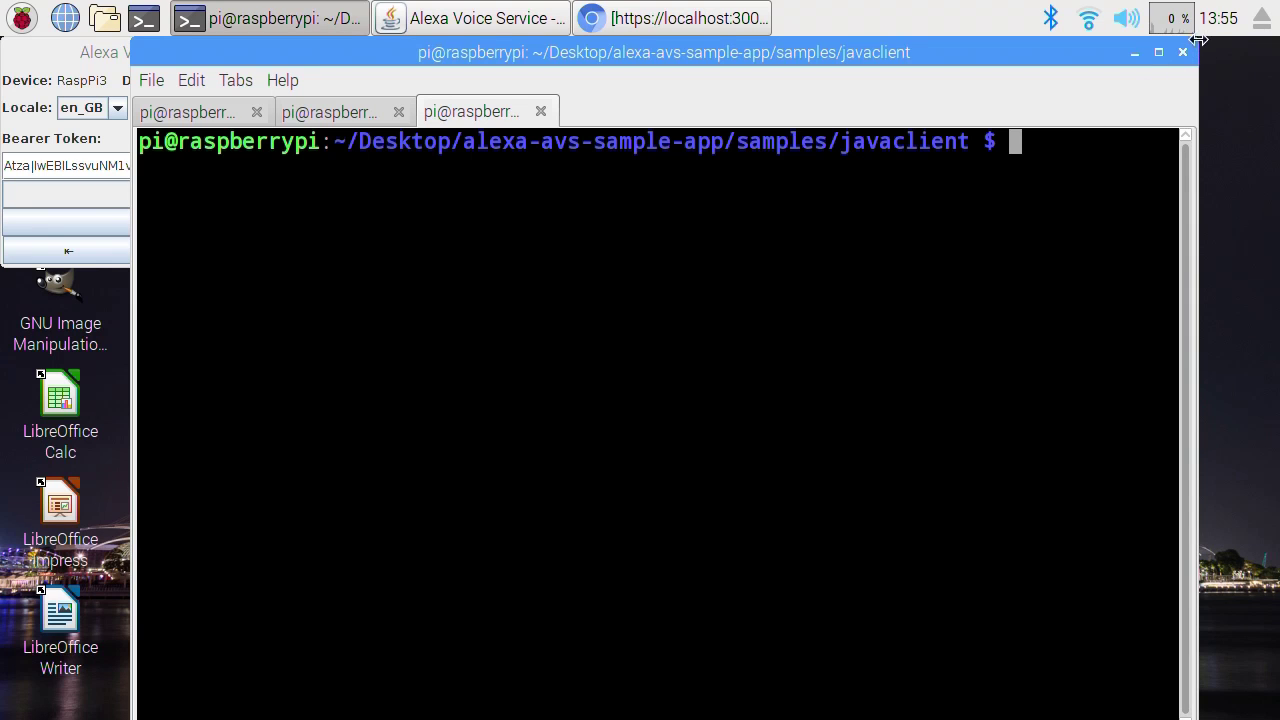
pyautogui.moveTo(1200, 36); pyautogui.dragTo(1160, 138)
pyautogui.moveTo(1032, 160); pyautogui.dragTo(1051, 99)
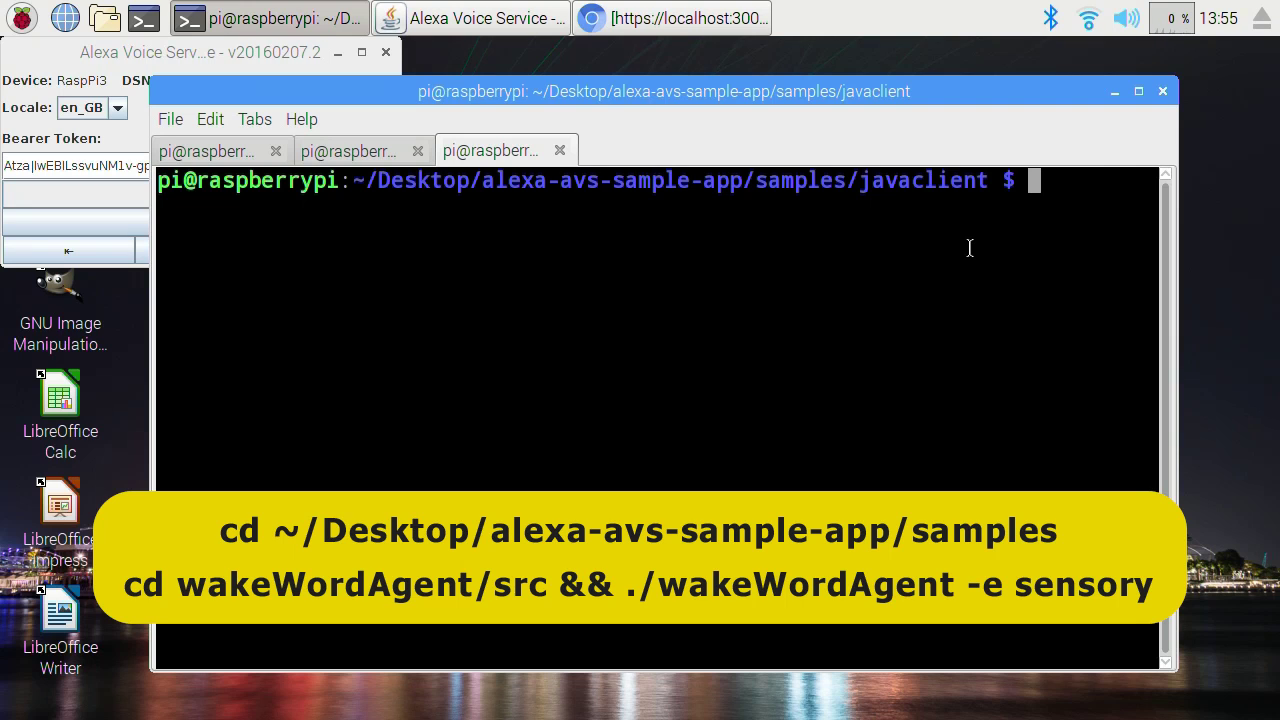
# From ~/Desktop/alexa-avs-sample-app/samples, run wakeWordAgent/src/wakeWordAgent -e sensory to connect it to AVS.
pyautogui.write('cd ~/Desktop/alexa-avs-sample-app/samples')
pyautogui.press('Return')
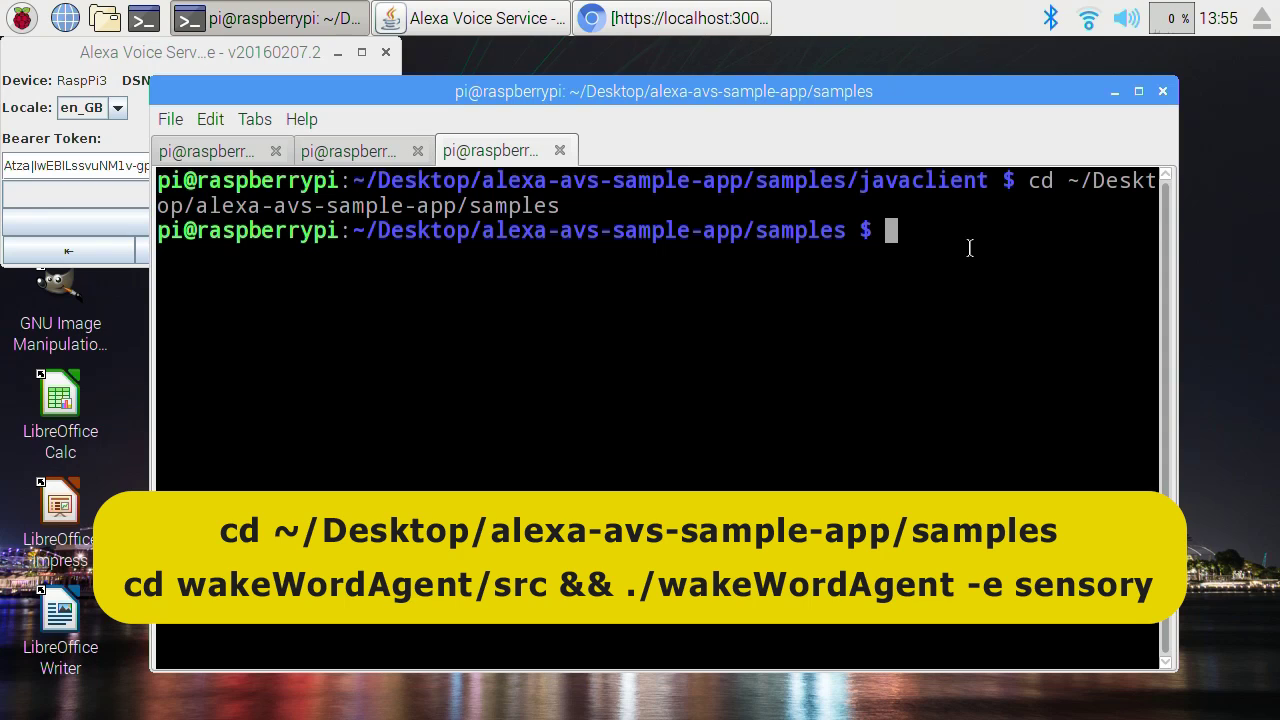
pyautogui.write('cd wakeWordAgent/src && ./wakeWordAgent -e sensory')
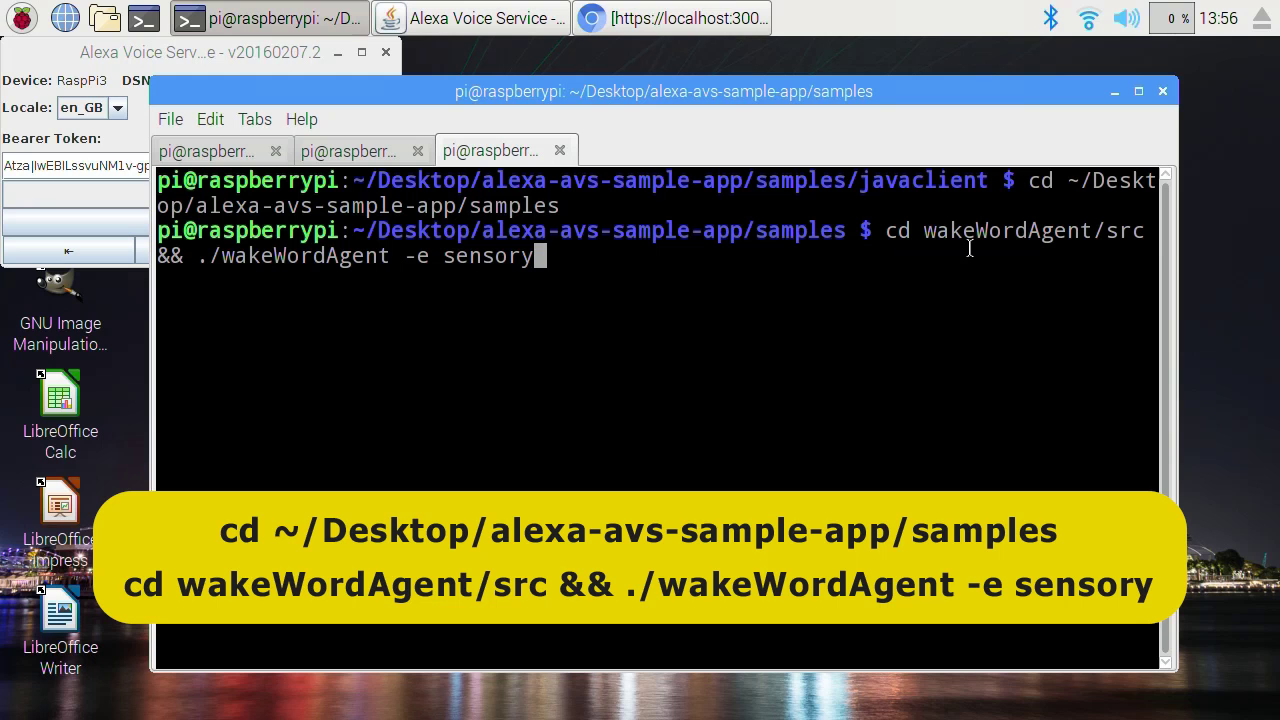
pyautogui.press('Return')
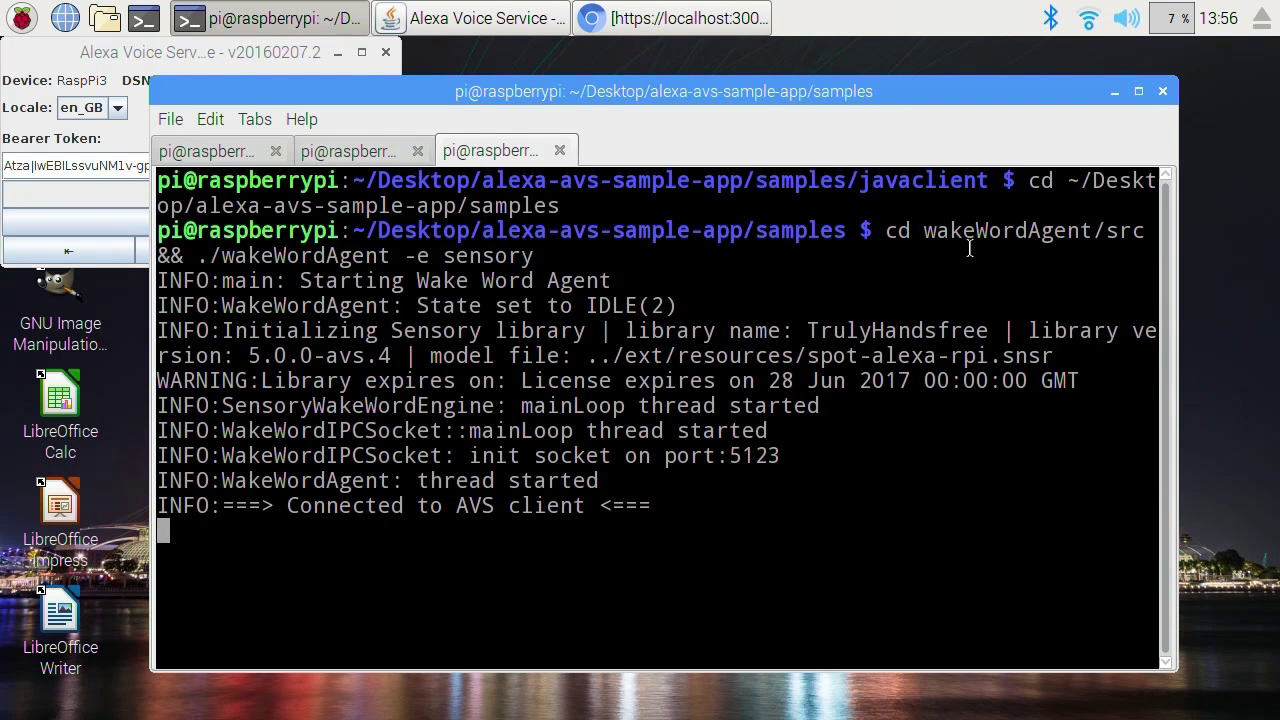